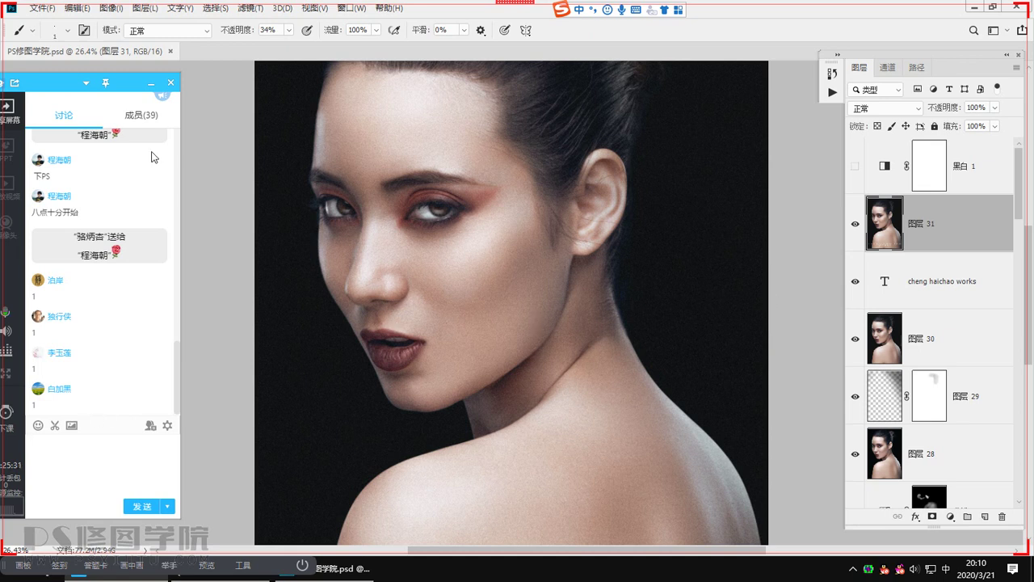
Step: Minimise the class chat and group all layers from 图层 31 down to the one just above 组 2
left_click(151, 82)
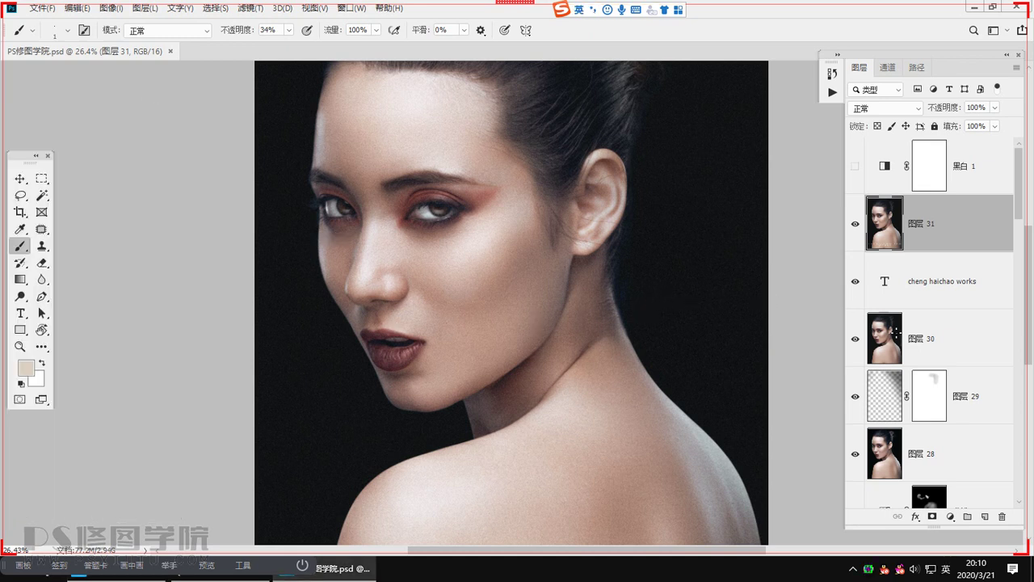
scroll(994, 335, "down", 5)
scroll(994, 336, "down", 8)
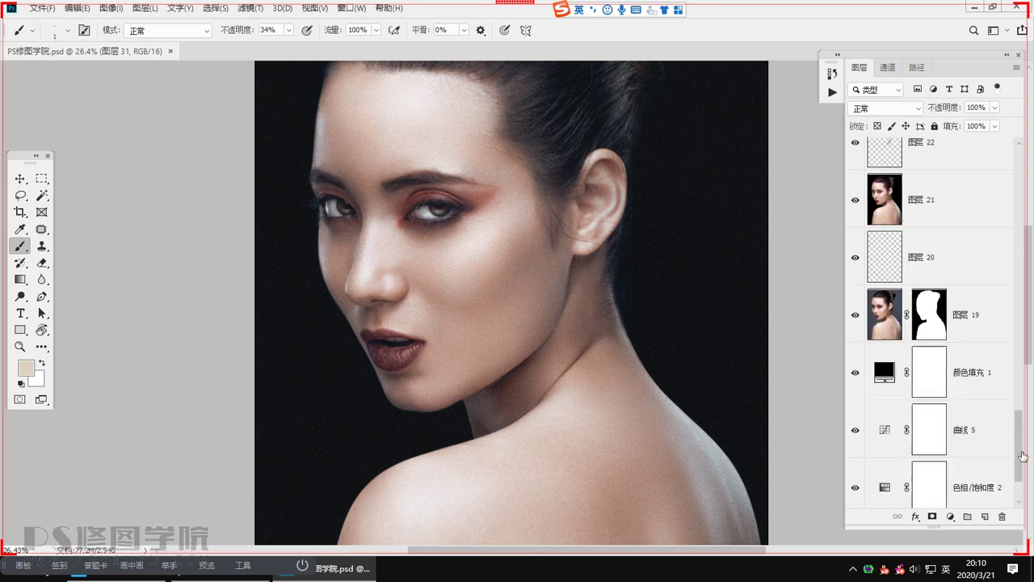
left_click(973, 426, "shift")
key("ctrl+g")
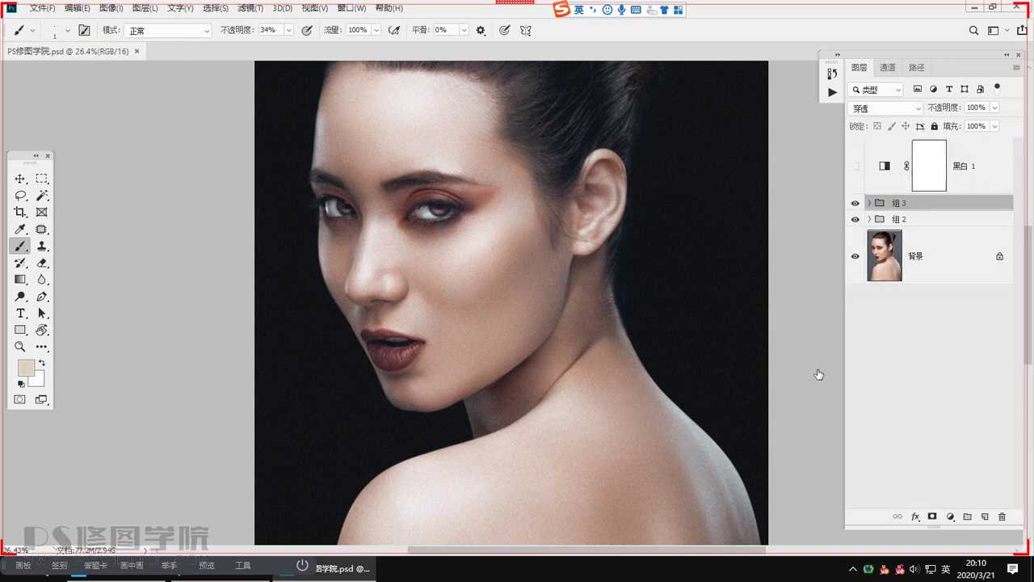
Step: Hide 组 2 and 组 3 and capture a screenshot of the unretouched face
left_click(855, 219)
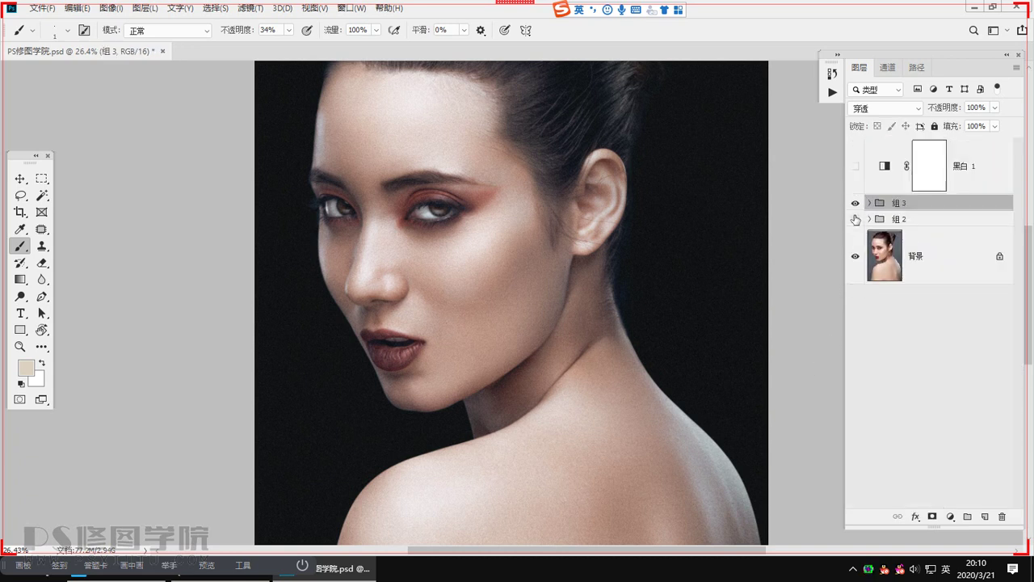
left_click(856, 203)
scroll(512, 298, "up", 6)
left_click_drag(512, 297, 597, 350)
key("ctrl+alt+a")
left_click_drag(139, 91, 726, 513)
double_click(667, 479)
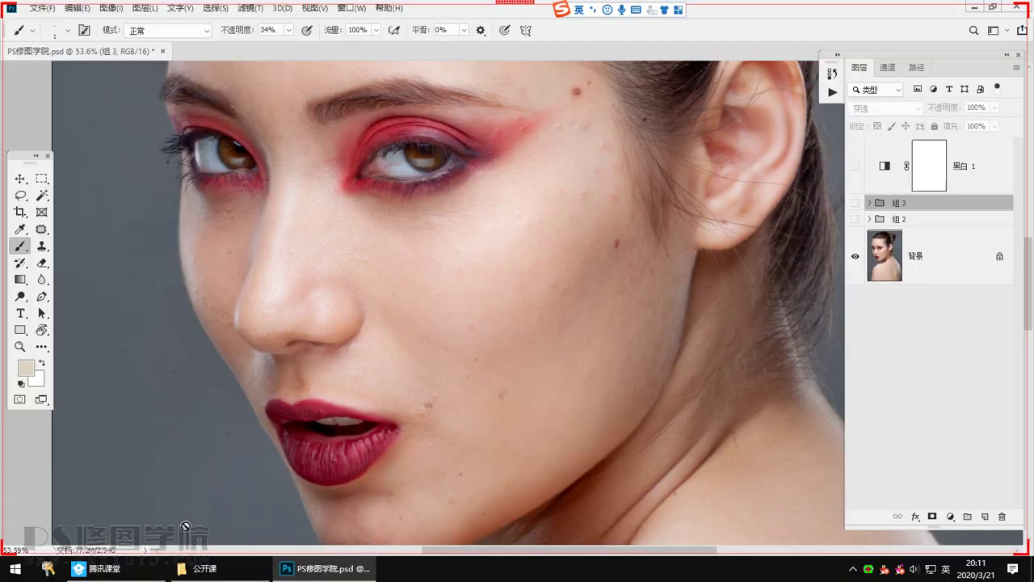
Step: Switch to the Tencent Classroom chat and send the captured original face image
left_click(144, 568)
key("ctrl+v")
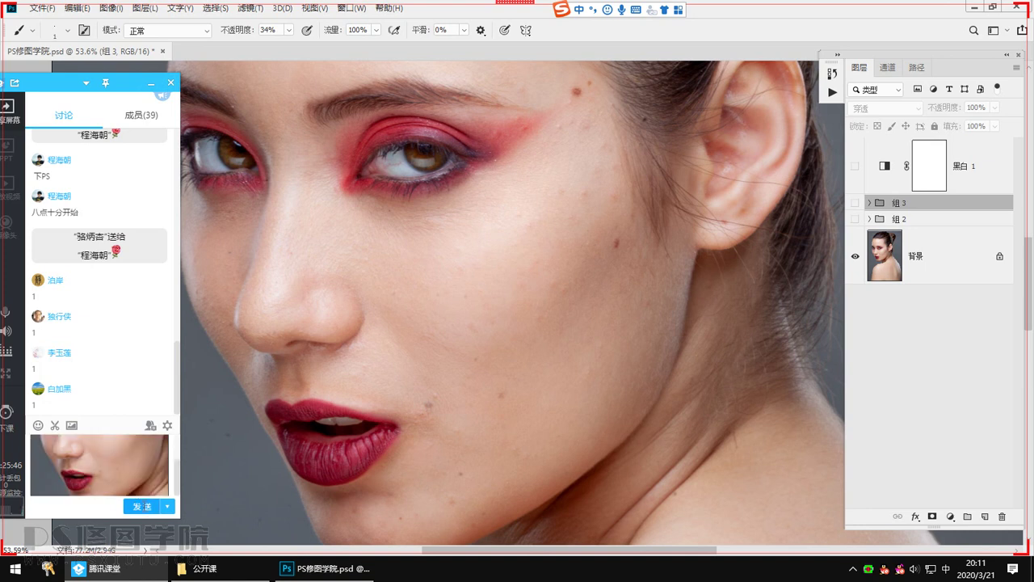
left_click(142, 506)
Step: Show 组 2 and 组 3 again, capture the fully retouched face and send it in the Tencent Classroom chat
left_click(855, 219)
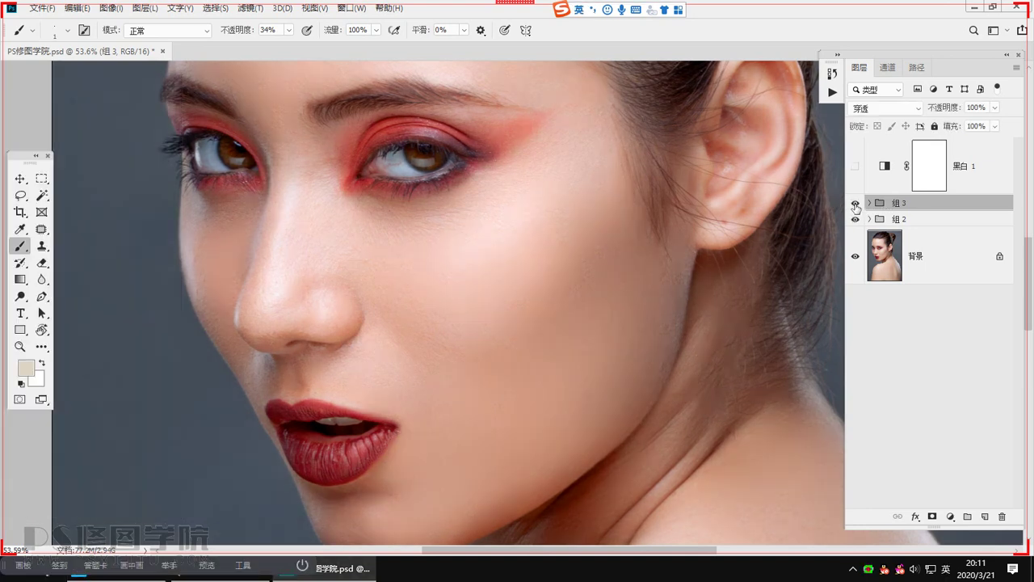
left_click(855, 204)
key("ctrl+alt+a")
left_click_drag(159, 92, 692, 520)
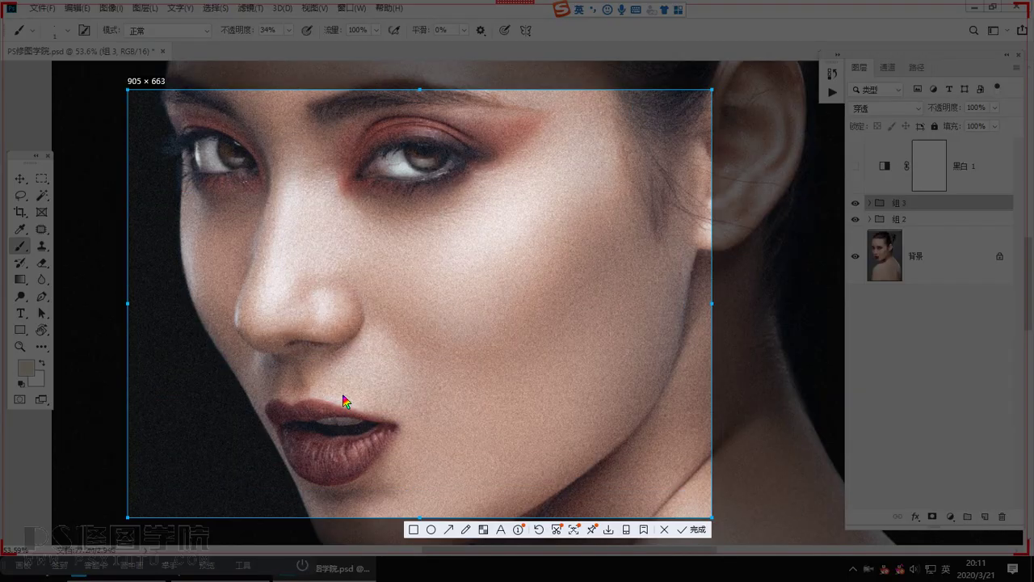
double_click(346, 399)
left_click(97, 568)
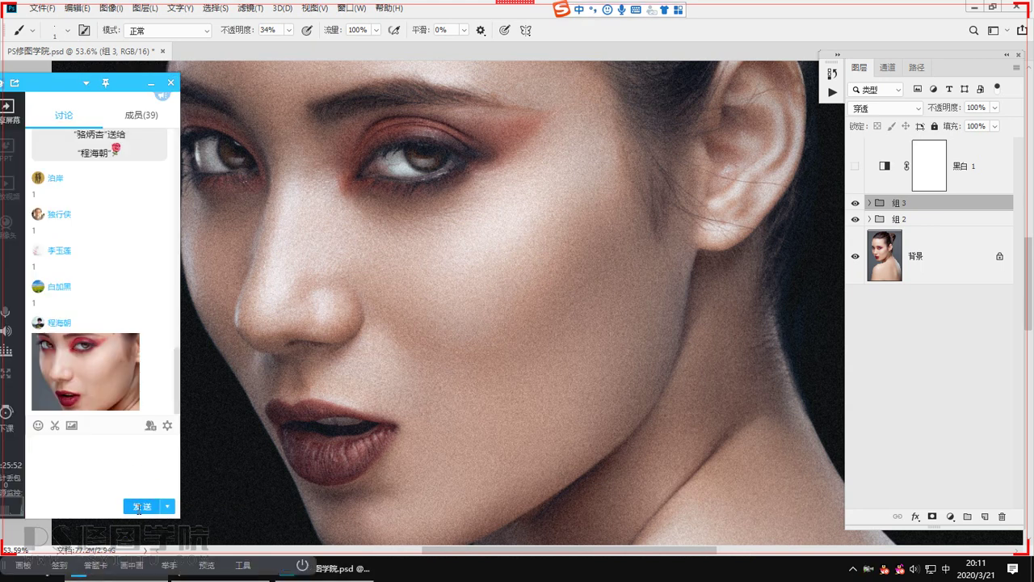
left_click(139, 506)
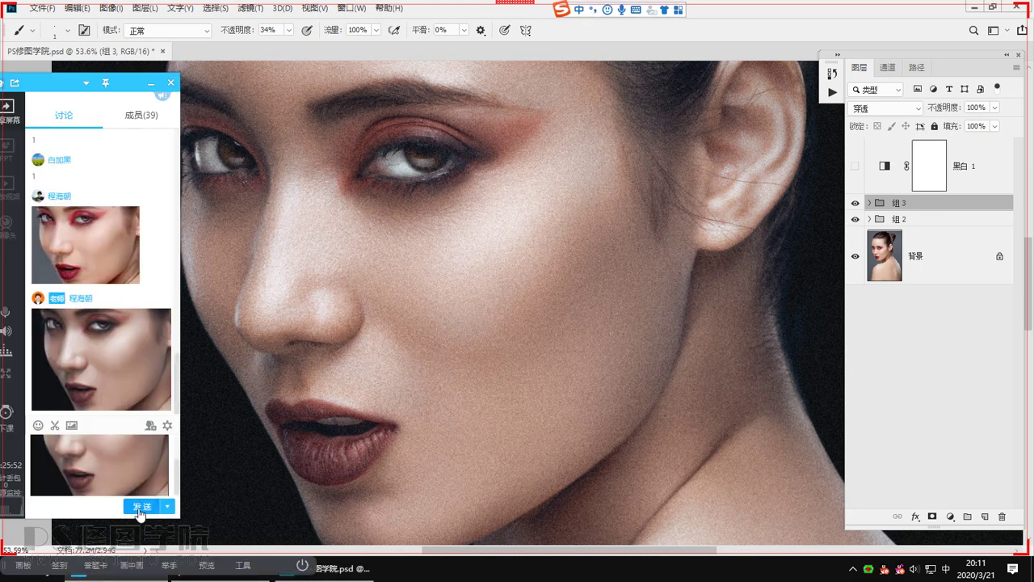
Step: Compare the retouching stages with the original by toggling 组 3 and 组 2, leaving both groups hidden
left_click(857, 206)
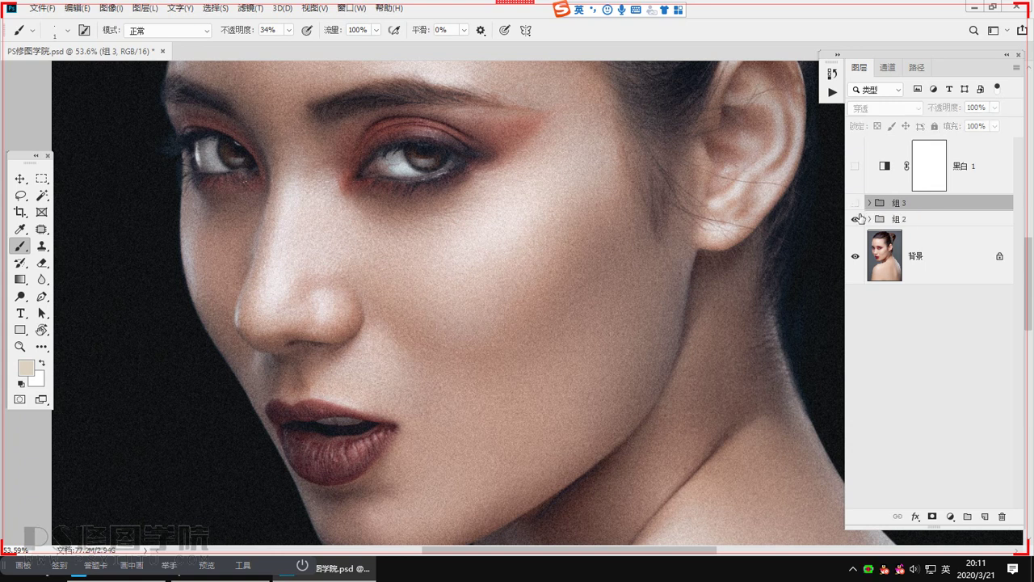
left_click(855, 203)
left_click(856, 220)
left_click(857, 220)
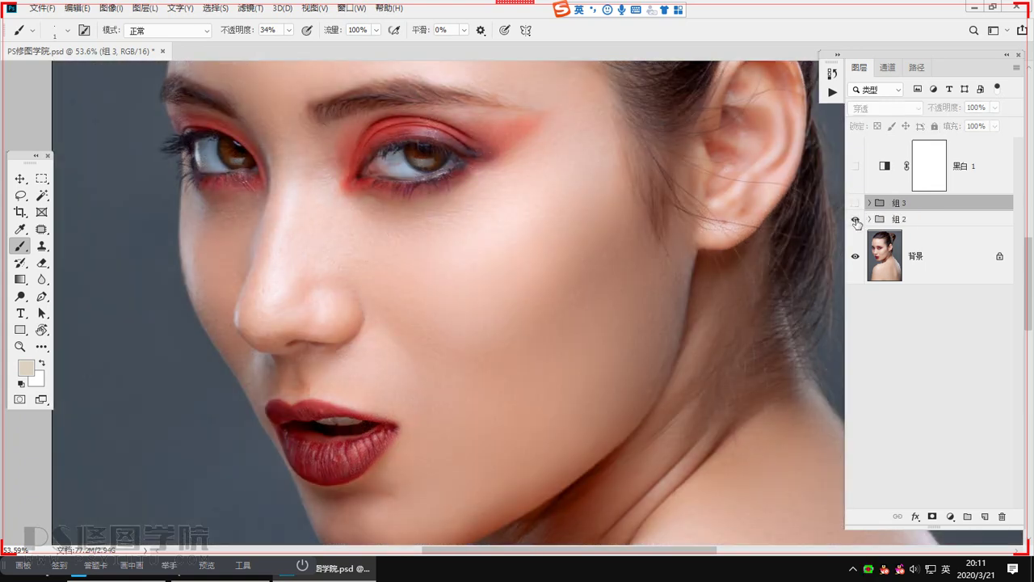
left_click(857, 220)
Step: Capture the unretouched face again and send the image in the Tencent Classroom chat
key("ctrl+alt+a")
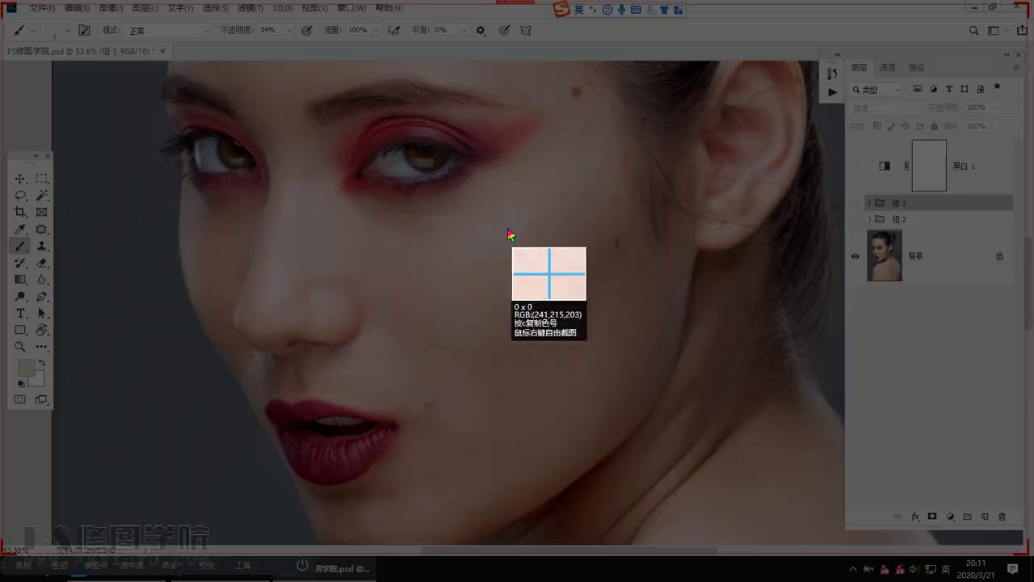
key("Escape")
key("ctrl+alt+a")
left_click_drag(180, 100, 695, 520)
double_click(392, 392)
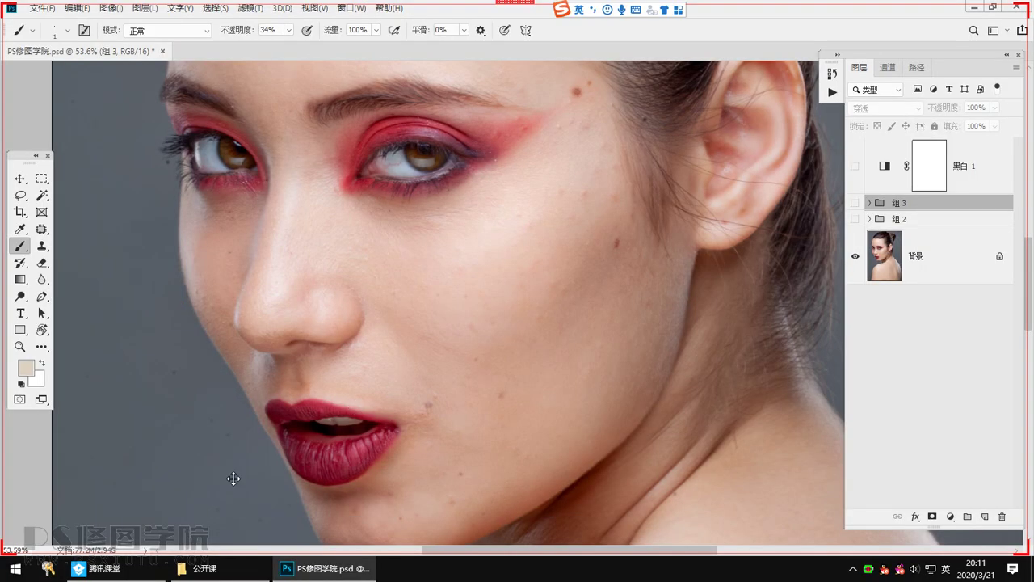
left_click(99, 568)
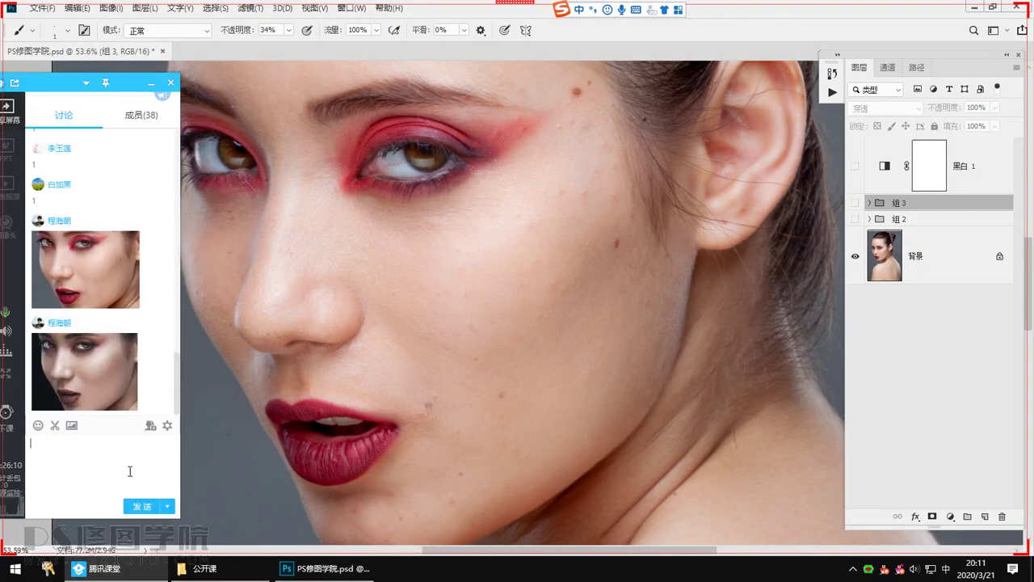
key("ctrl+v")
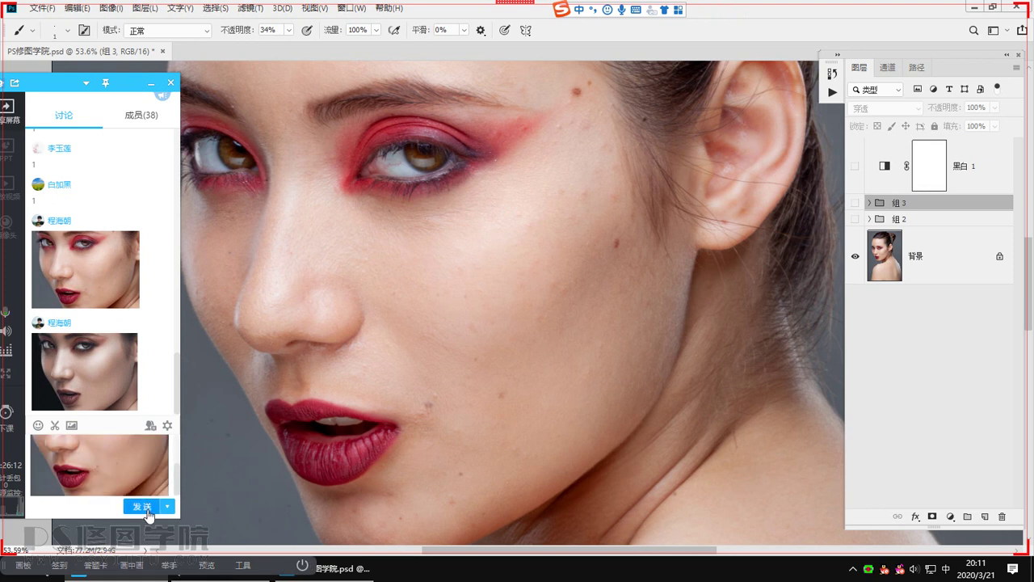
left_click(143, 506)
Step: Close the layered PSD document and open the raw photo PS修图学院.CR2 from the 公开课 folder in Camera Raw
left_click(878, 226)
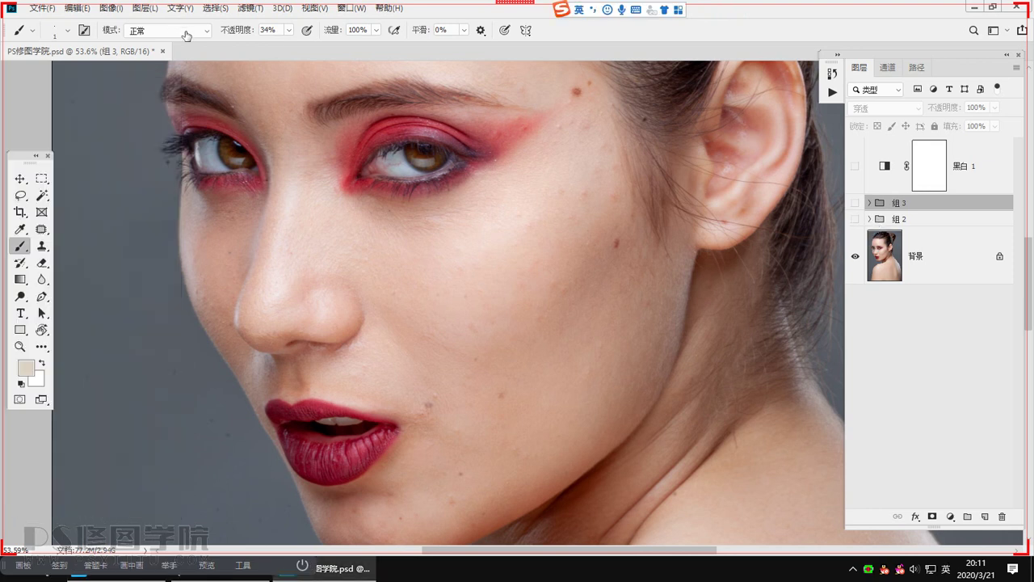
left_click(163, 52)
left_click(522, 219)
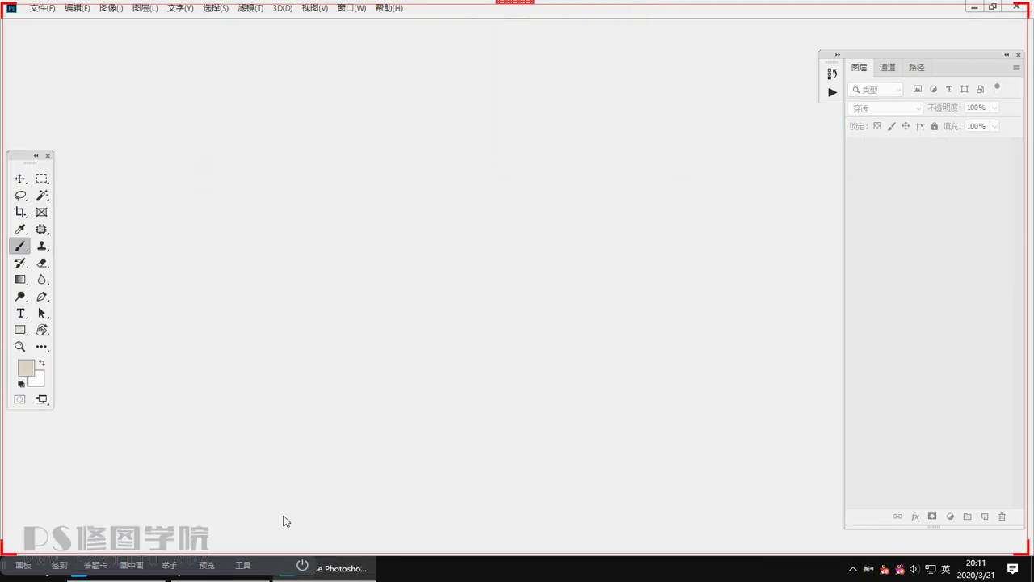
left_click(221, 571)
left_click_drag(216, 90, 441, 325)
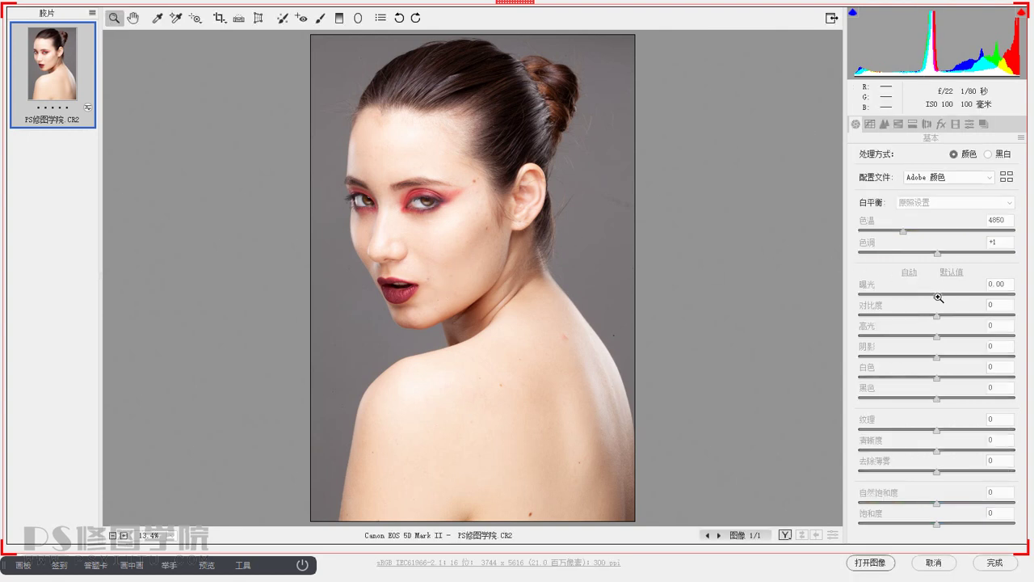
Step: Darken the raw portrait by setting the exposure to -1.10, judging the effect on the enlarged face
left_click_drag(936, 294, 925, 295)
left_click_drag(412, 225, 522, 353)
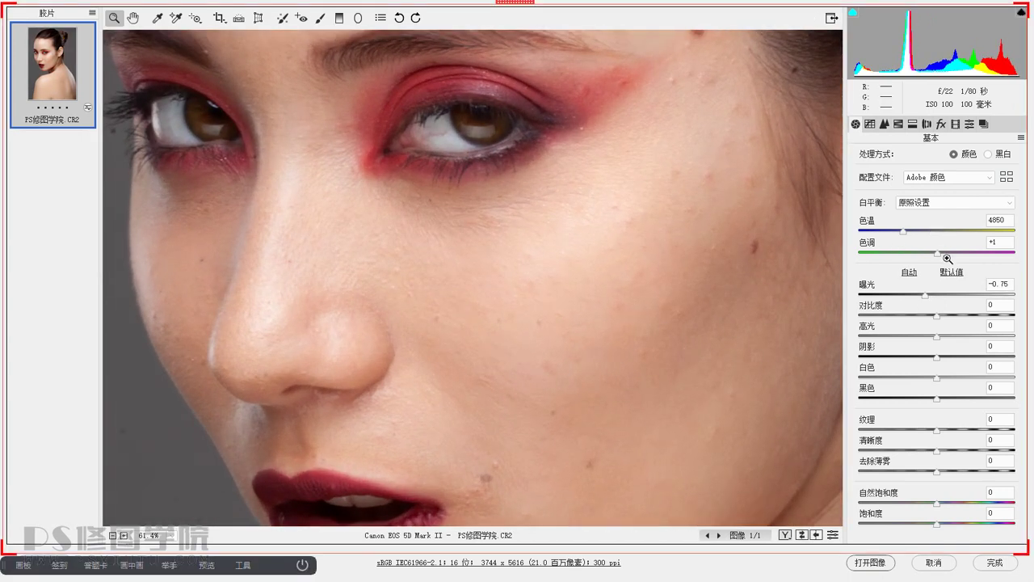
left_click(938, 296)
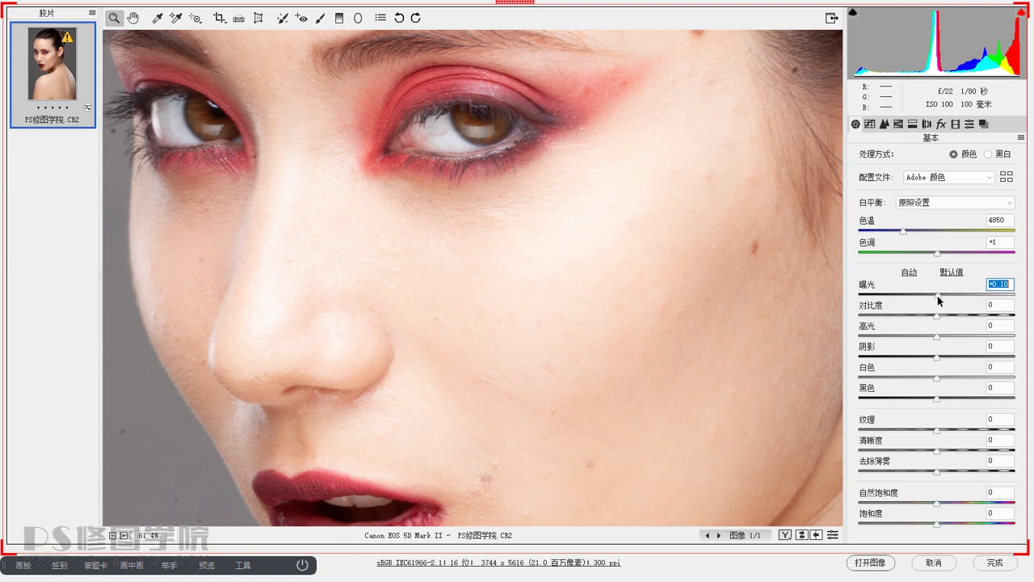
left_click_drag(939, 300, 922, 297)
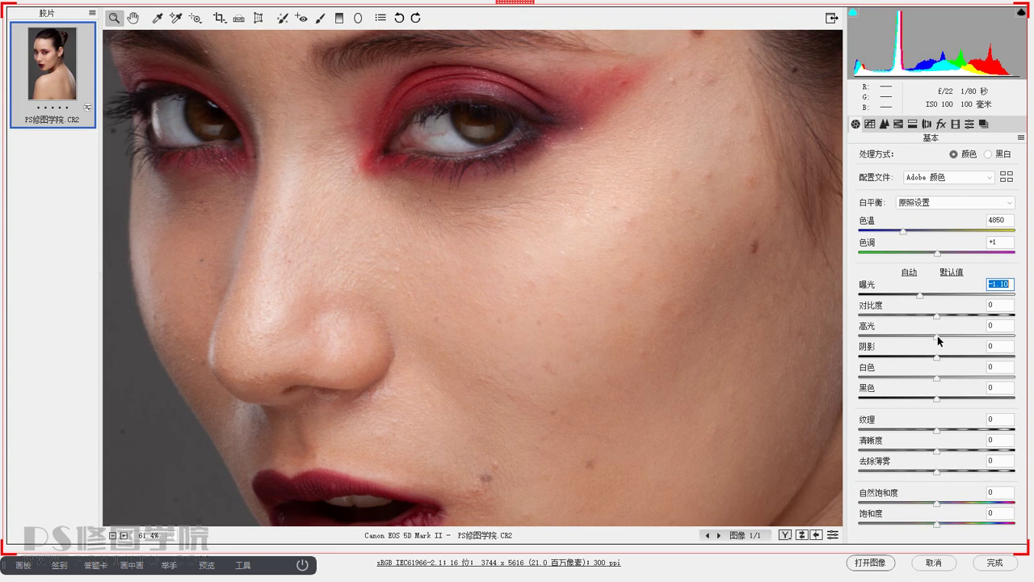
Step: Set the highlights to +48 and the shadows to +3
left_click_drag(936, 337, 942, 358)
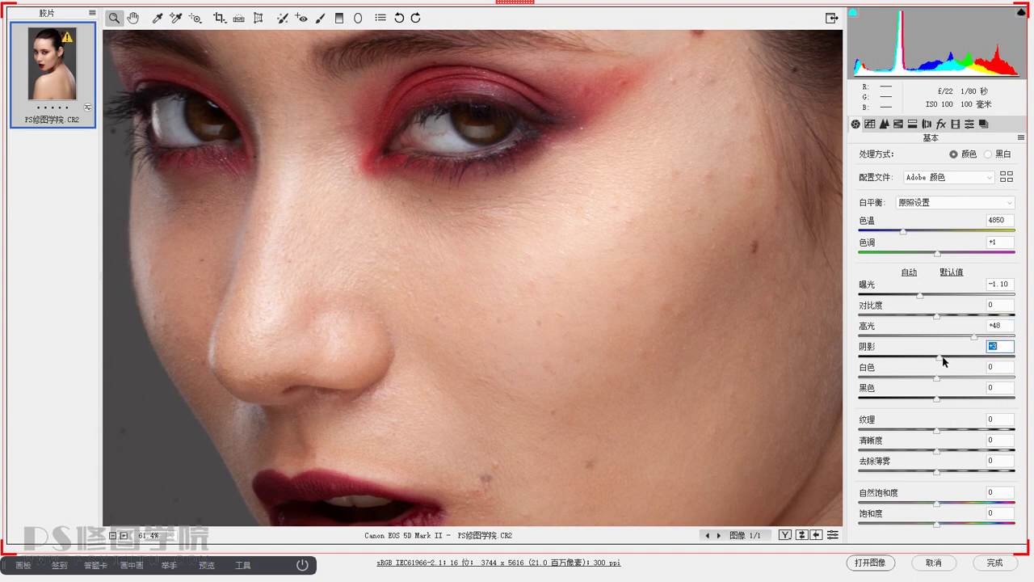
left_click_drag(490, 300, 461, 315)
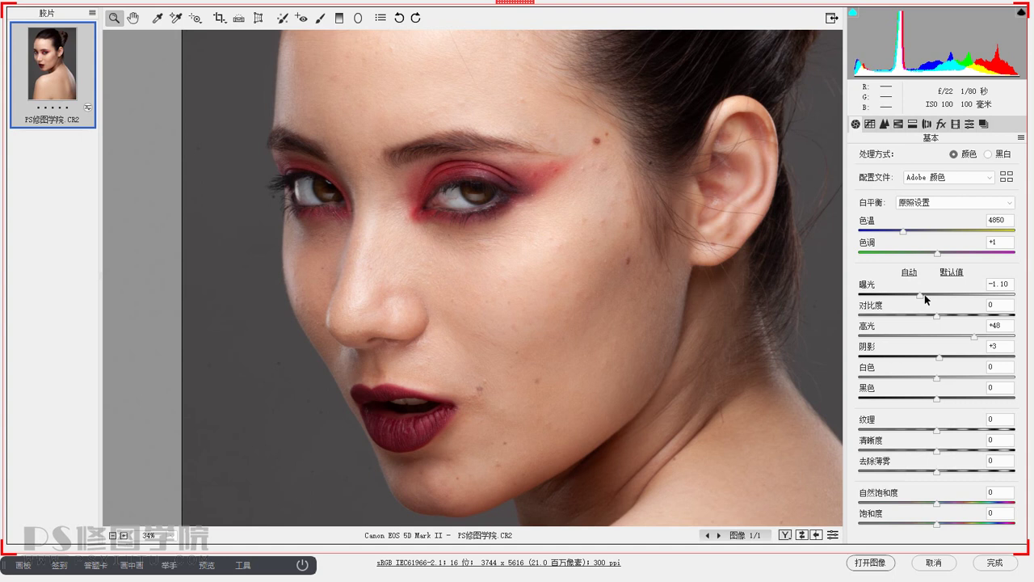
Step: Try the whites and blacks at +44/-31, +21/-4 and +51/-40, checking the cheek highlight up close
left_click(948, 376)
left_click_drag(948, 376, 969, 385)
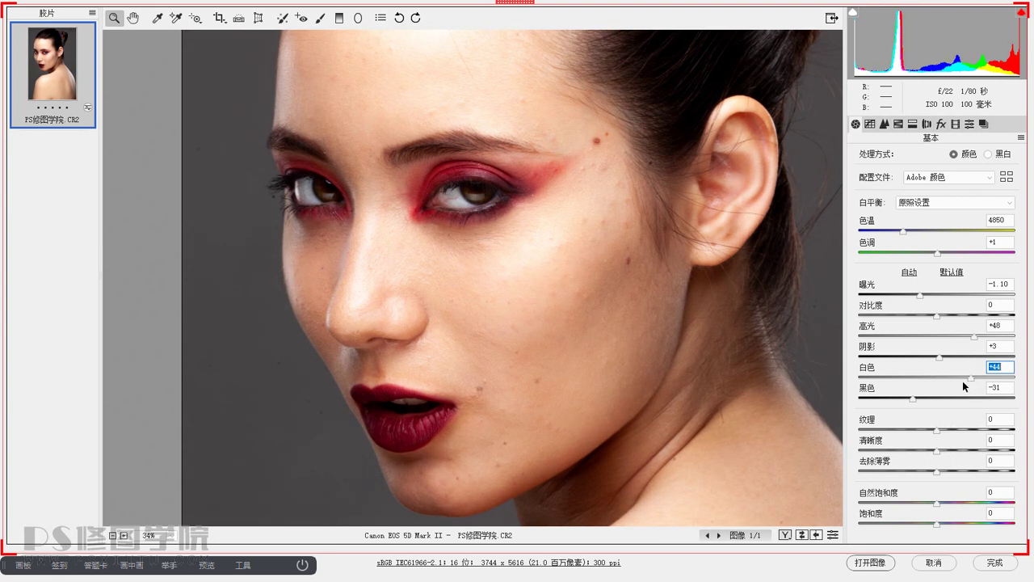
left_click(582, 319)
left_click(570, 303)
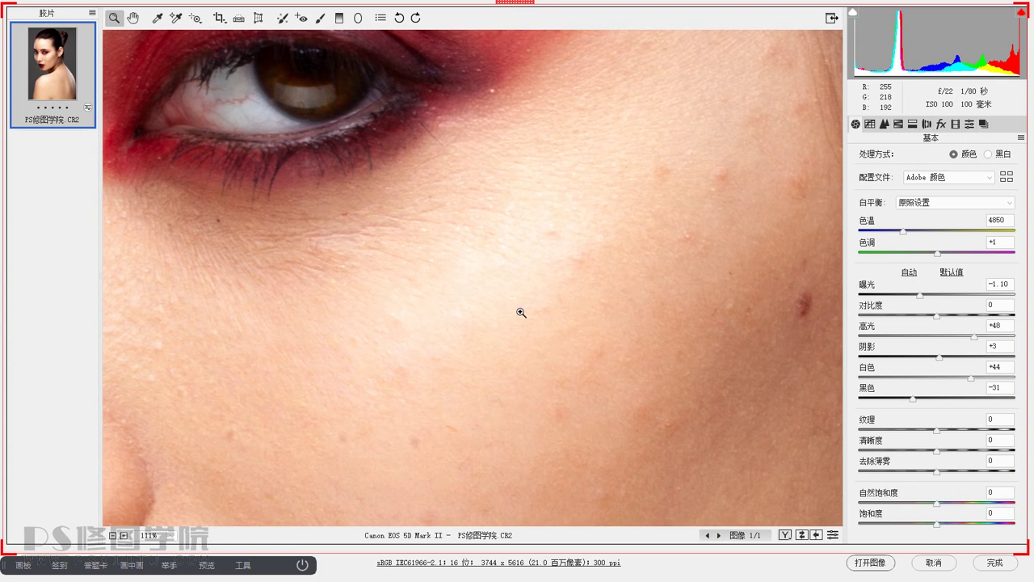
key("ctrl+0")
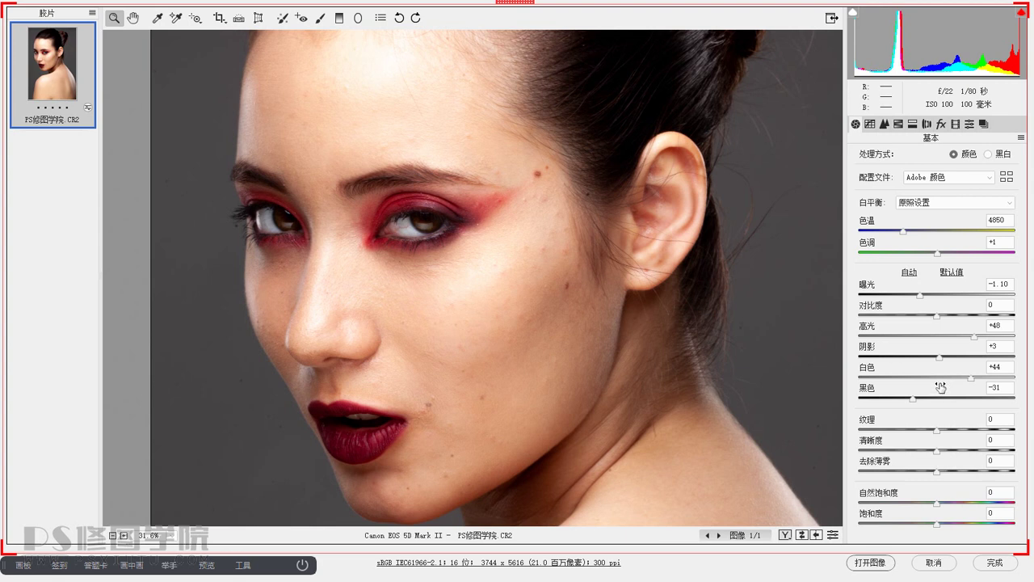
left_click_drag(960, 378, 935, 403)
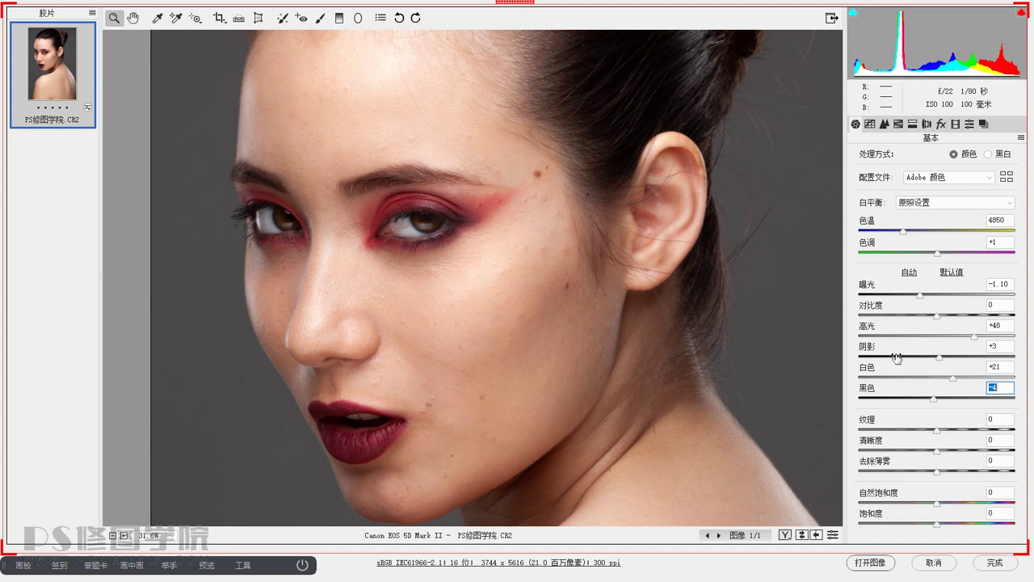
left_click_drag(960, 381, 905, 395)
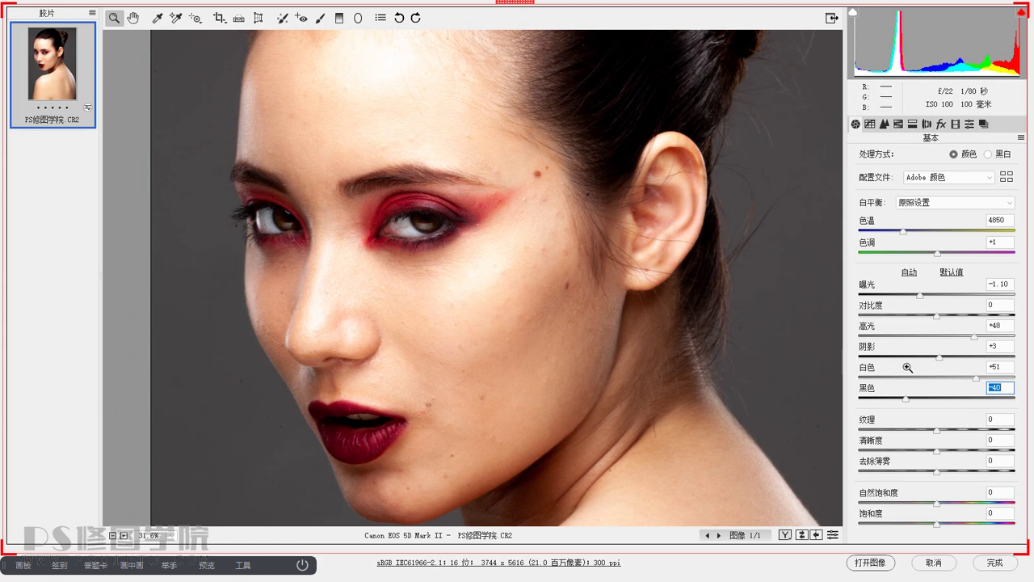
Step: Set the whites to +25 and the blacks to -10, and open the developed image in Photoshop
left_click_drag(930, 399, 956, 378)
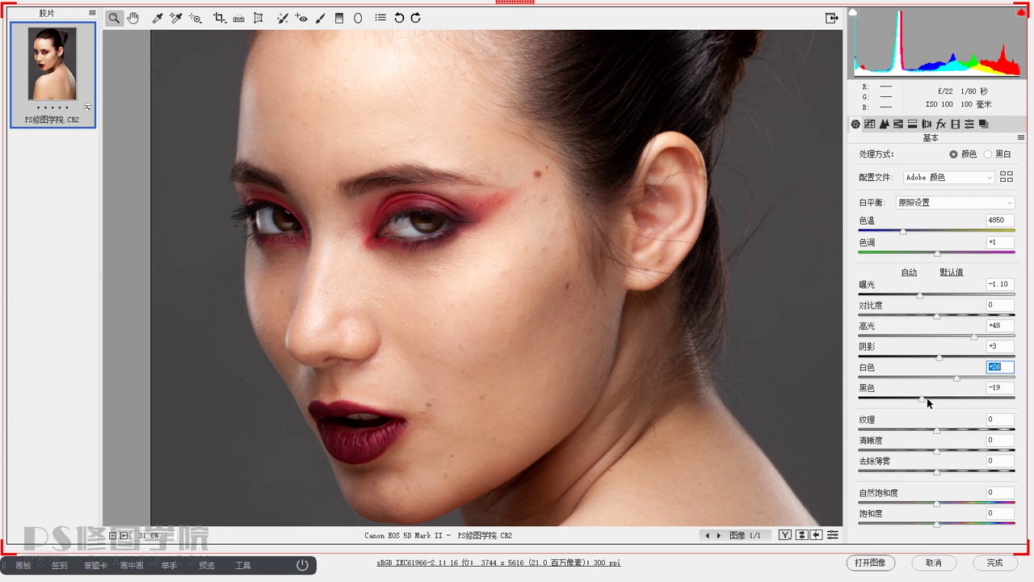
left_click_drag(926, 398, 932, 398)
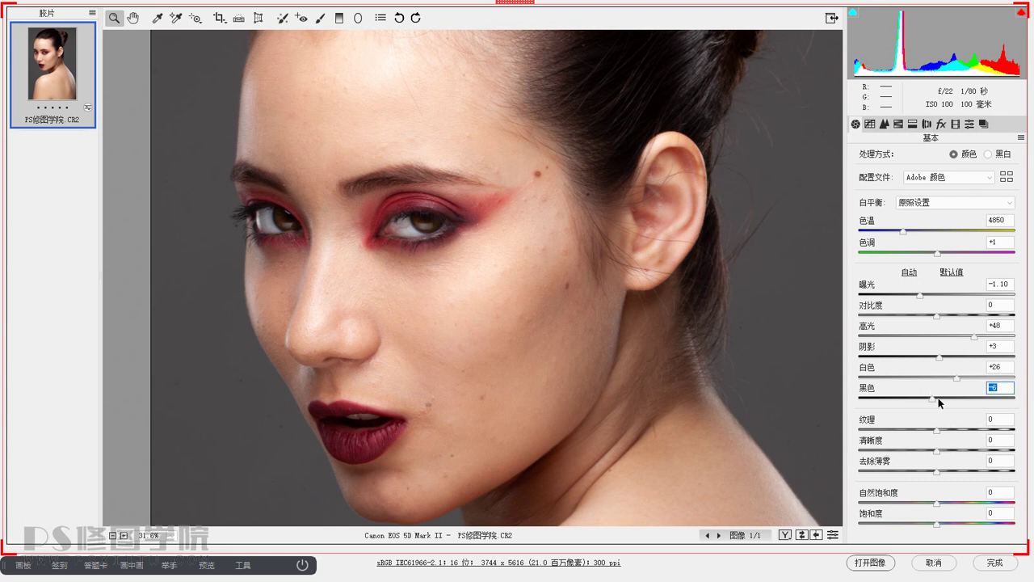
left_click_drag(933, 398, 954, 384)
left_click(956, 379)
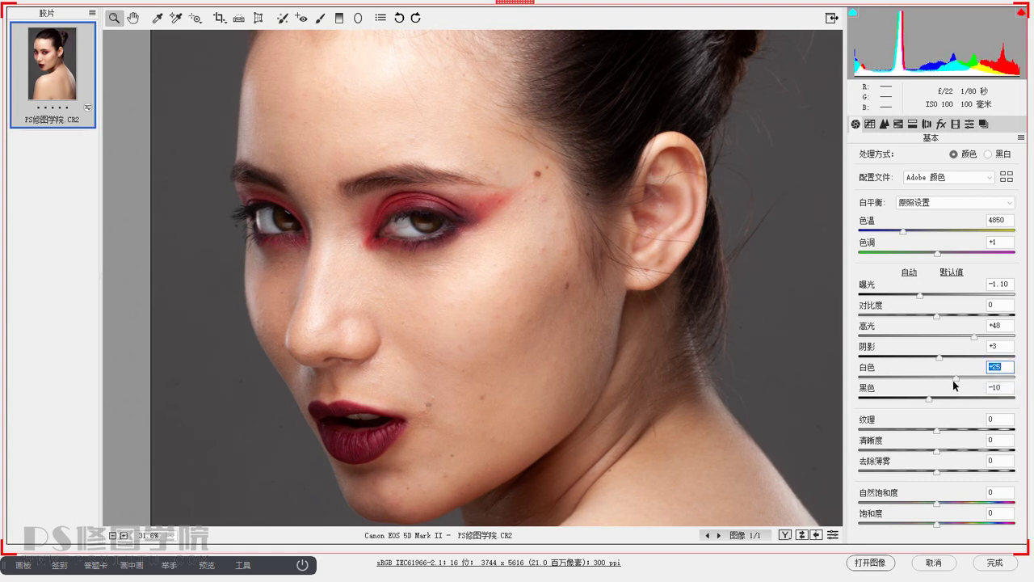
left_click(878, 565)
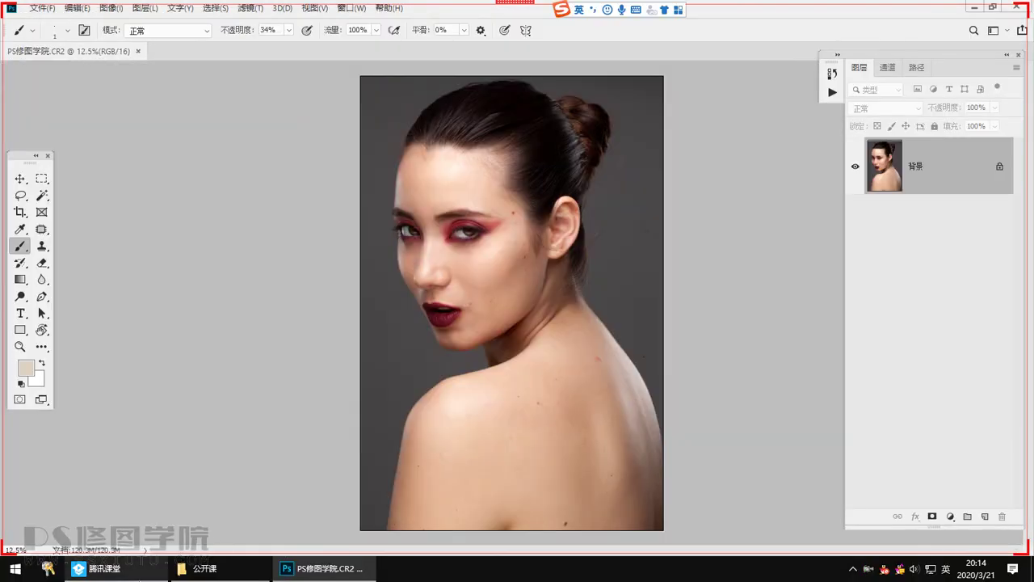
left_click(120, 570)
left_click(213, 315)
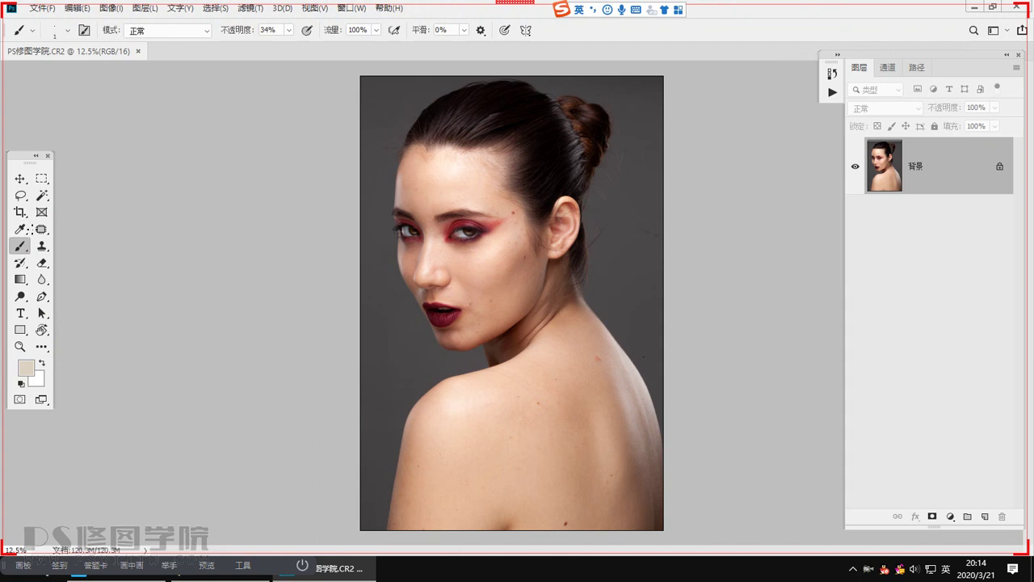
Step: Choose the Patch tool and duplicate the background layer for retouching the face
left_click(42, 229)
scroll(565, 339, "up", 5)
key("ctrl+j")
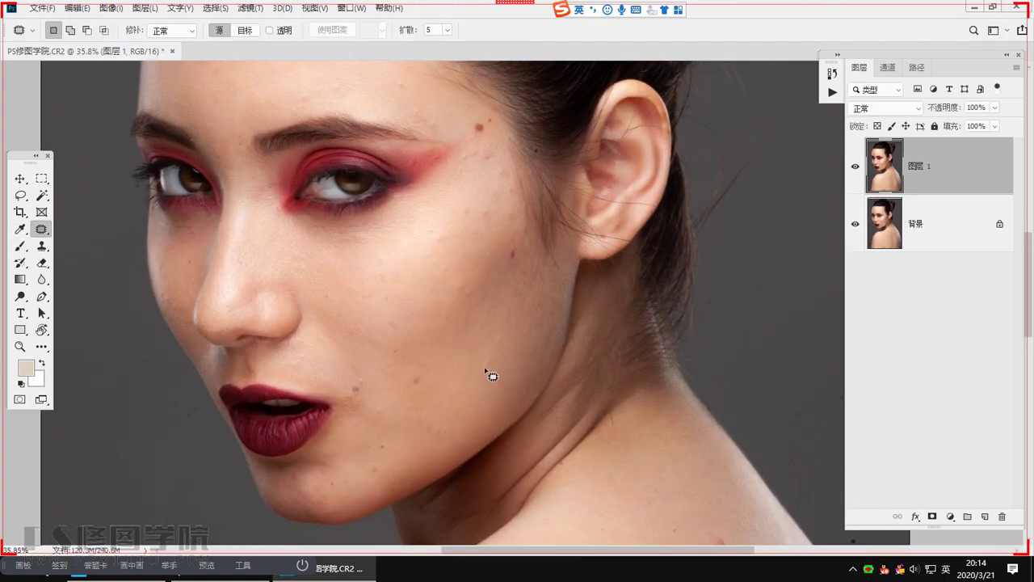
Step: Patch out the dark moles and small spots on the lower cheek and beside the corner of the mouth
scroll(360, 451, "up", 6)
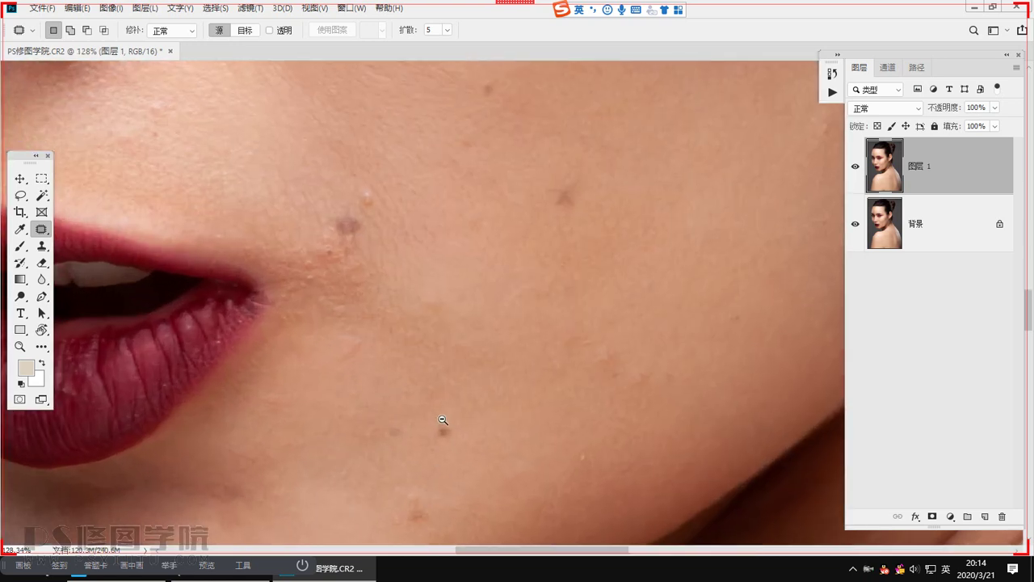
mouse_move(437, 446)
left_mouse_down()
mouse_move(465, 431)
mouse_move(484, 376)
left_mouse_up()
left_click_drag(376, 418, 413, 418)
mouse_move(328, 208)
left_mouse_down()
mouse_move(344, 245)
mouse_move(368, 219)
mouse_move(406, 261)
mouse_move(355, 201)
mouse_move(377, 210)
left_mouse_up()
left_click_drag(370, 205, 409, 239)
left_click_drag(560, 159, 594, 185)
left_click_drag(573, 199, 548, 268)
Step: Patch the rough, bumpy skin next to the corner of the mouth with smooth cheek skin
left_click_drag(287, 235, 279, 242)
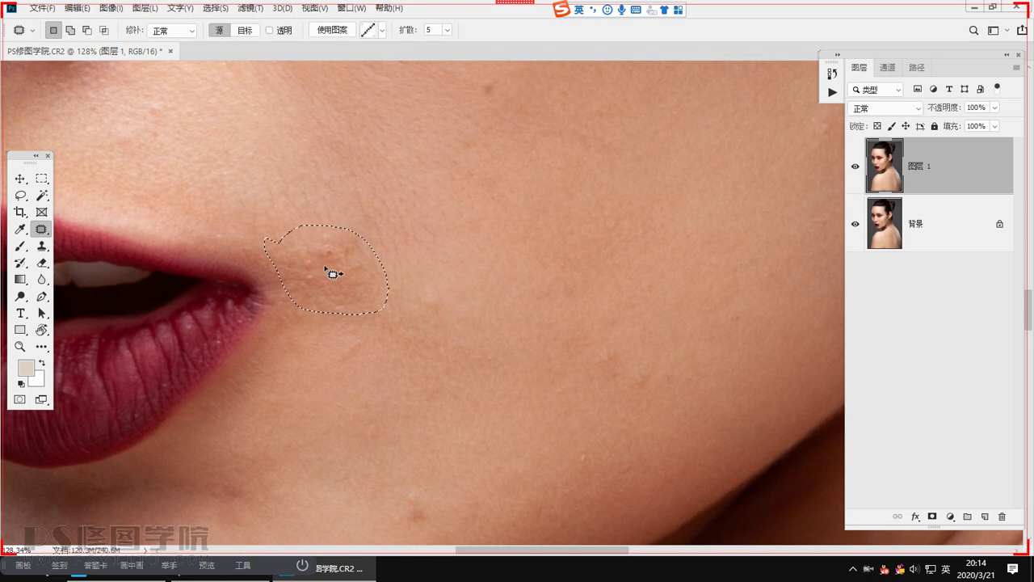
mouse_move(340, 272)
left_mouse_down()
mouse_move(465, 265)
mouse_move(365, 312)
mouse_move(472, 289)
left_mouse_up()
left_click_drag(402, 311, 433, 279)
left_click_drag(285, 288, 352, 297)
mouse_move(338, 299)
left_mouse_down()
mouse_move(361, 269)
mouse_move(332, 311)
mouse_move(385, 317)
left_mouse_up()
left_click_drag(366, 307, 438, 291)
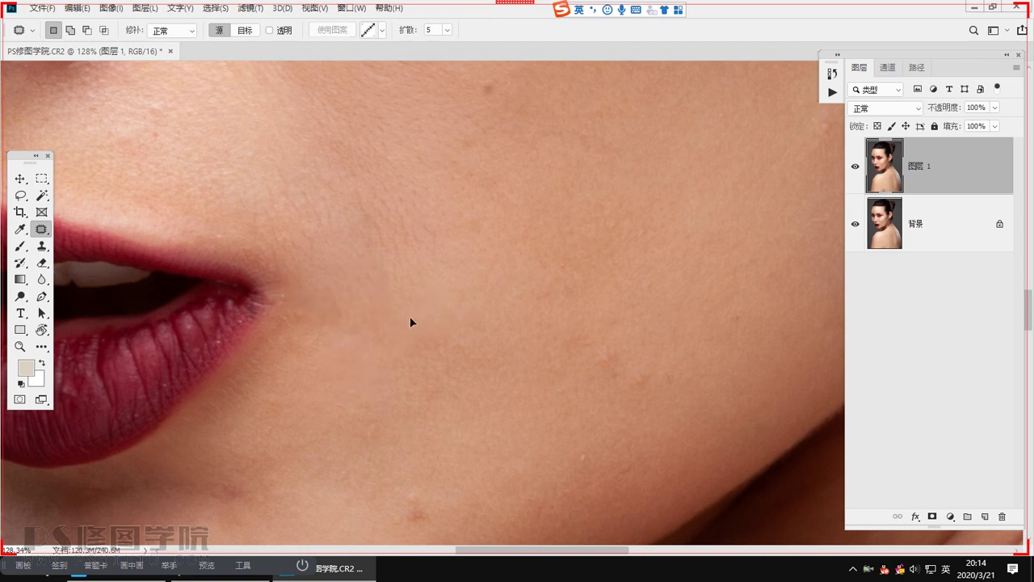
left_click_drag(351, 317, 317, 291)
key("ctrl+d")
Step: Patch out the remaining small blemishes and uneven patches on the lower cheek beside the mouth
mouse_move(329, 314)
left_mouse_down()
mouse_move(340, 383)
mouse_move(392, 317)
left_mouse_up()
left_click_drag(386, 244, 428, 263)
left_click_drag(410, 287, 425, 357)
mouse_move(452, 410)
left_mouse_down()
mouse_move(477, 461)
mouse_move(478, 429)
left_mouse_up()
key("ctrl+d")
mouse_move(471, 443)
left_mouse_down()
mouse_move(487, 423)
mouse_move(477, 447)
mouse_move(475, 424)
left_mouse_up()
left_click_drag(464, 438, 487, 424)
key("ctrl+d")
mouse_move(313, 484)
left_mouse_down()
mouse_move(379, 357)
mouse_move(391, 358)
left_mouse_up()
key("ctrl+d")
Step: Patch the blemishes below the lower lip, on the chin and along the lower cheek
left_click_drag(334, 306, 338, 310)
left_click_drag(359, 319, 371, 341)
key("ctrl+d")
left_click_drag(339, 392, 359, 397)
key("ctrl+d")
mouse_move(234, 335)
left_mouse_down()
mouse_move(260, 360)
mouse_move(302, 357)
left_mouse_up()
key("ctrl+d")
mouse_move(422, 336)
left_mouse_down()
mouse_move(425, 364)
mouse_move(444, 355)
left_mouse_up()
mouse_move(601, 362)
left_mouse_down()
mouse_move(613, 400)
mouse_move(621, 371)
mouse_move(600, 352)
left_mouse_up()
key("ctrl+d")
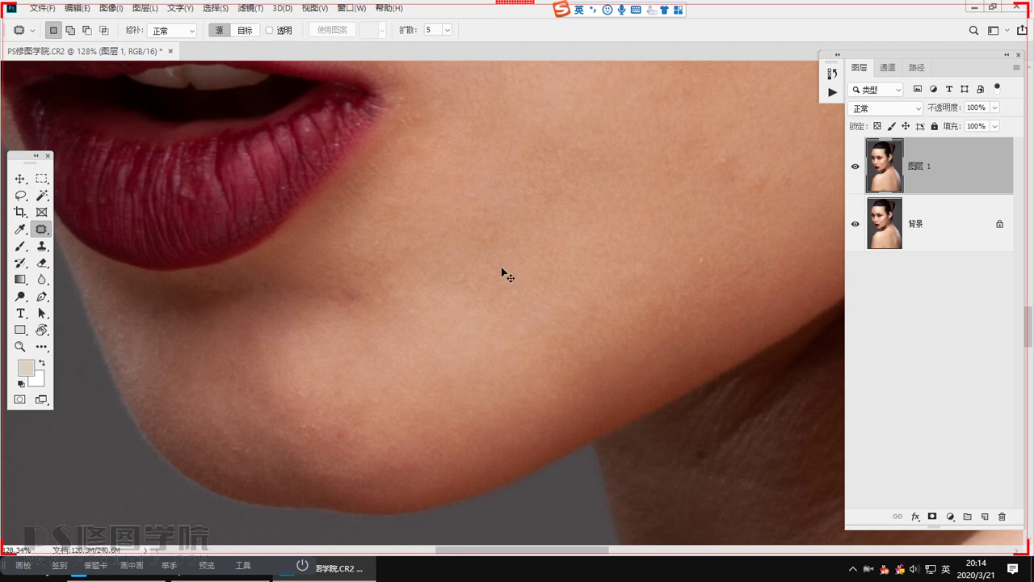
left_click_drag(503, 260, 469, 418)
left_click_drag(459, 370, 476, 375)
key("ctrl+d")
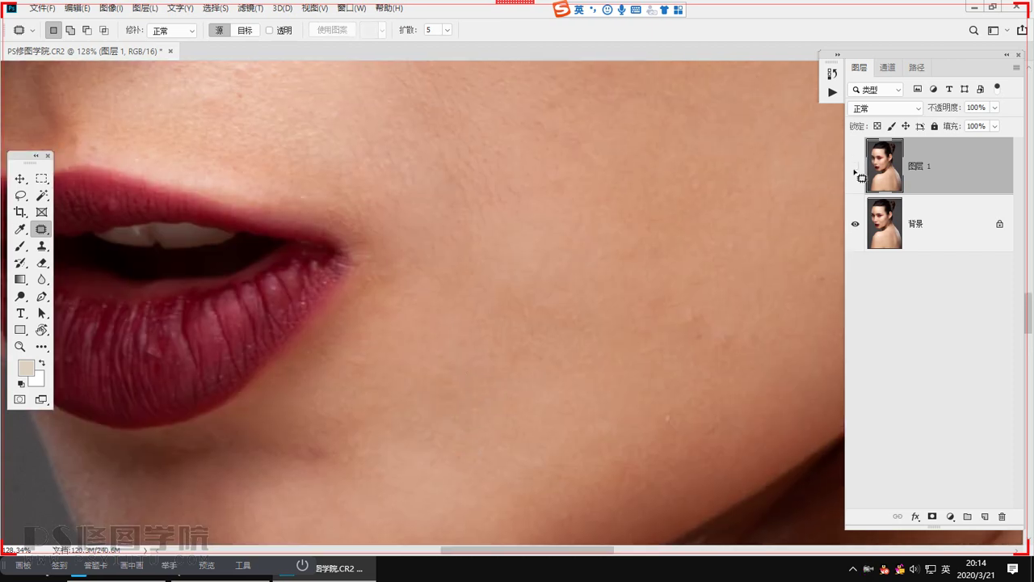
Step: Capture the unretouched skin beside the mouth with the retouched layer hidden and send the image to the Tencent Classroom discussion
scroll(389, 271, "up", 3)
key("ctrl+alt+a")
left_click_drag(330, 148, 571, 343)
double_click(487, 279)
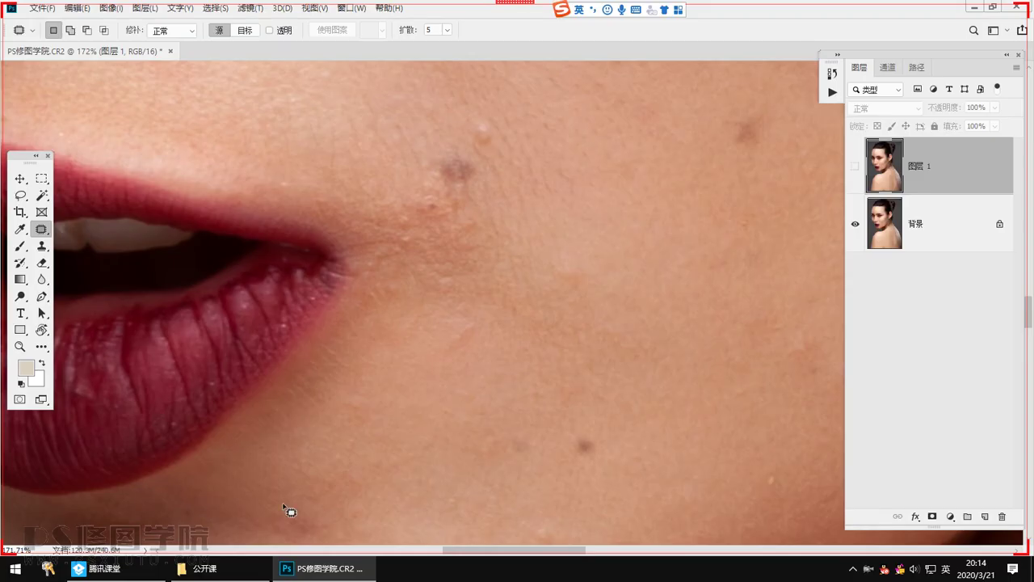
left_click(161, 566)
key("ctrl+v")
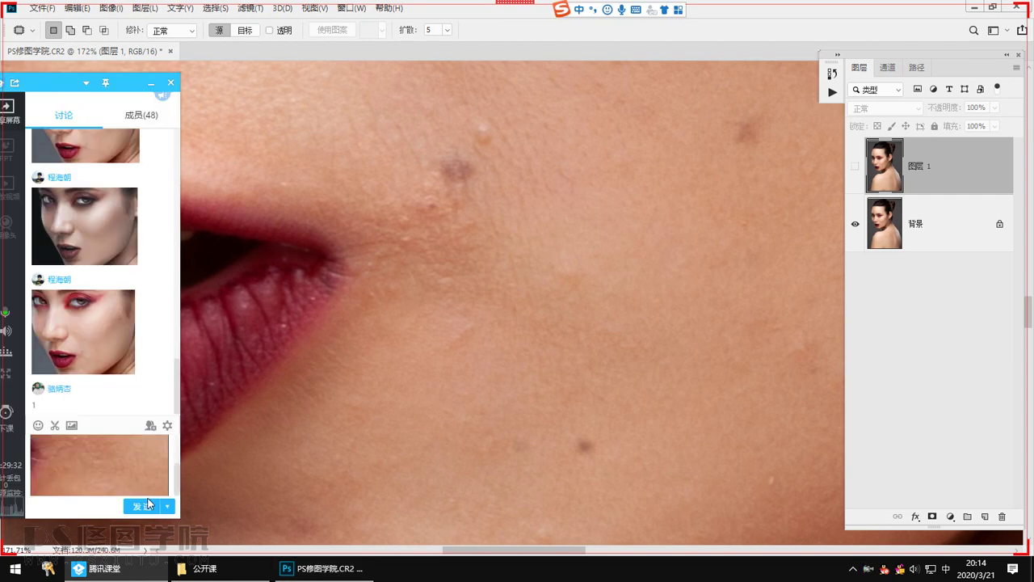
left_click(142, 505)
left_click_drag(62, 88, 98, 89)
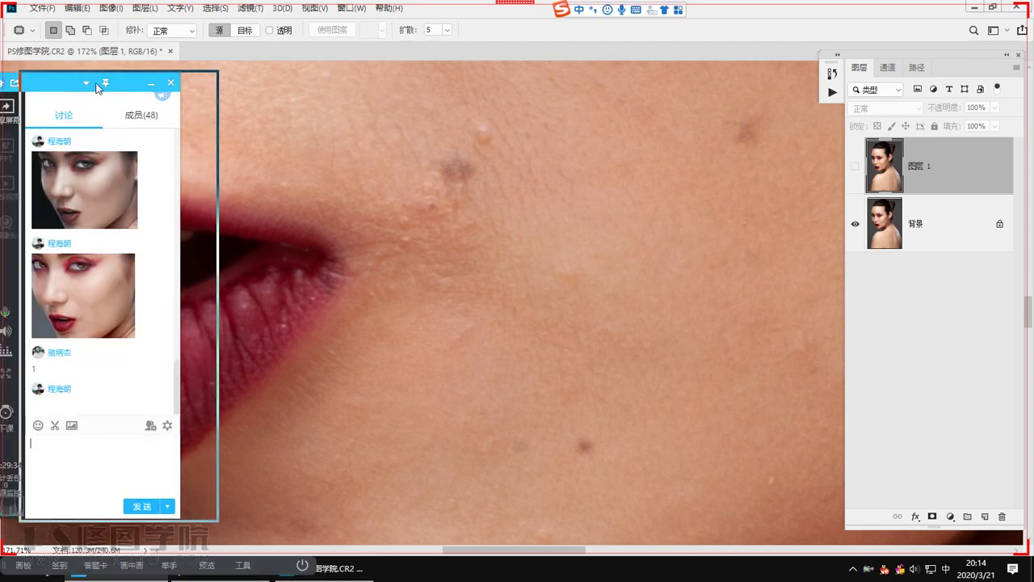
Step: Turn the retouched layer back on and patch small spots near the corner of the mouth
left_click(895, 186)
left_click(855, 166)
left_click_drag(517, 242, 340, 321)
mouse_move(350, 280)
left_mouse_down()
mouse_move(372, 307)
mouse_move(379, 284)
left_mouse_up()
key("ctrl+d")
mouse_move(300, 262)
left_mouse_down()
mouse_move(315, 298)
mouse_move(337, 273)
left_mouse_up()
key("ctrl+d")
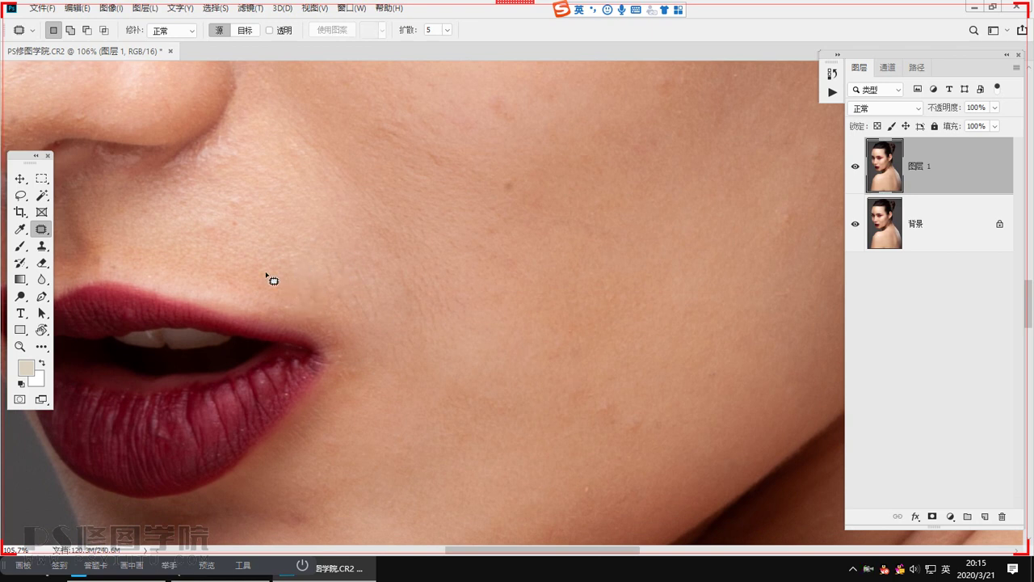
Step: Patch the blemishes above the upper lip and the dark mole on the mid cheek
left_click_drag(234, 259, 299, 348)
mouse_move(258, 297)
left_mouse_down()
mouse_move(298, 320)
mouse_move(320, 312)
left_mouse_up()
key("ctrl+d")
key("ctrl+space")
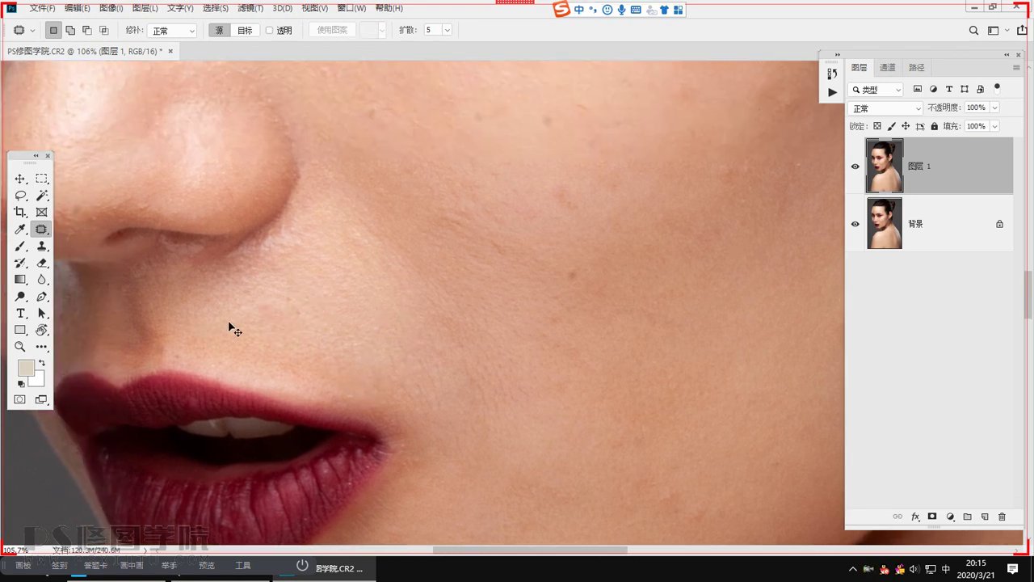
key("ctrl+space")
left_click_drag(577, 263, 534, 390)
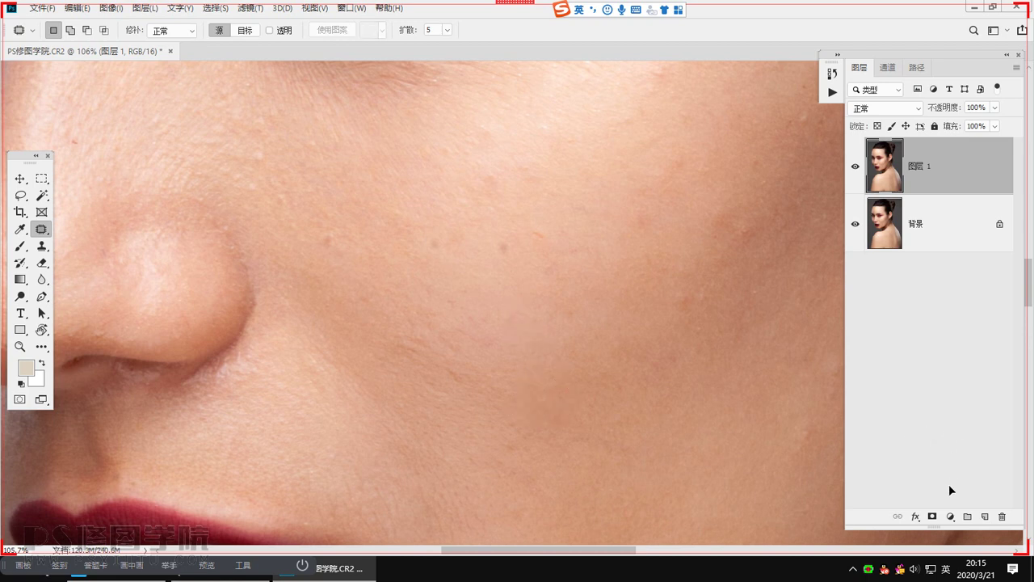
Step: Add a Black & White adjustment layer with reds at -81 and yellows at -37, and compare the face with and without it
left_click(950, 516)
left_click(970, 418)
left_click_drag(446, 277, 409, 279)
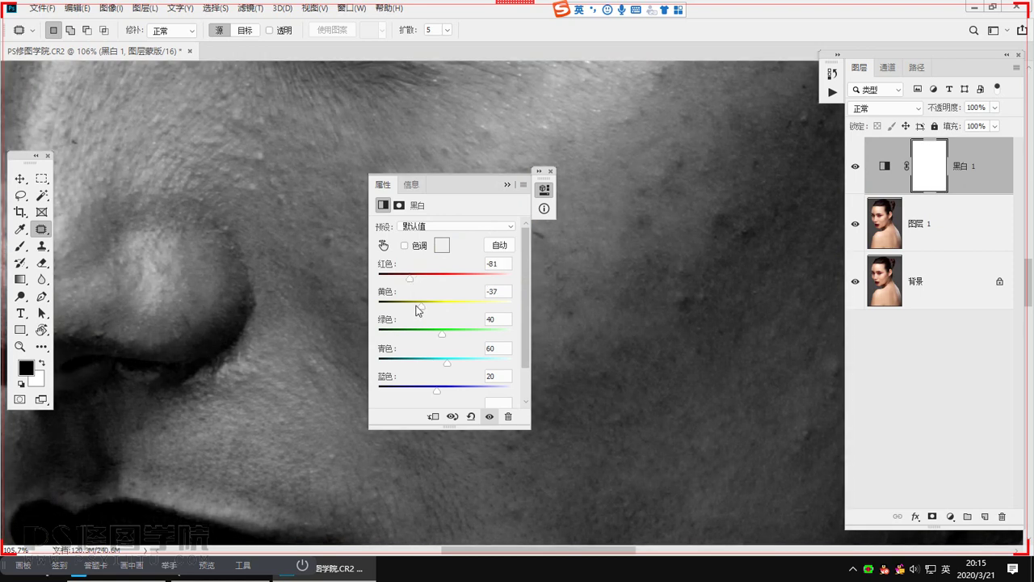
left_click(552, 172)
left_click(856, 168)
left_click(856, 168)
left_click_drag(506, 251, 472, 329)
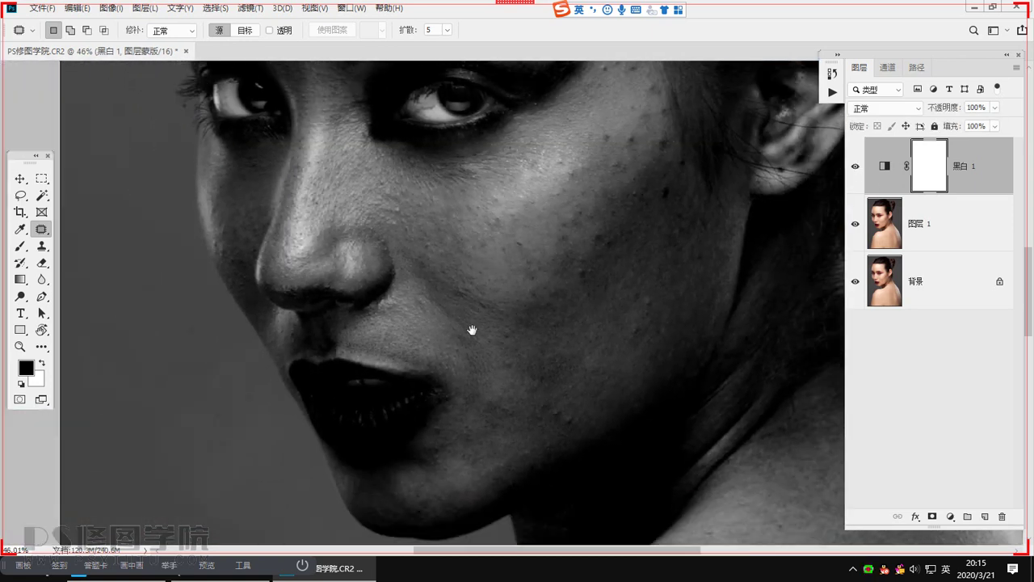
Step: Select the duplicated portrait layer and patch the bumps on the lower cheek above the jawline
scroll(572, 438, "up", 6)
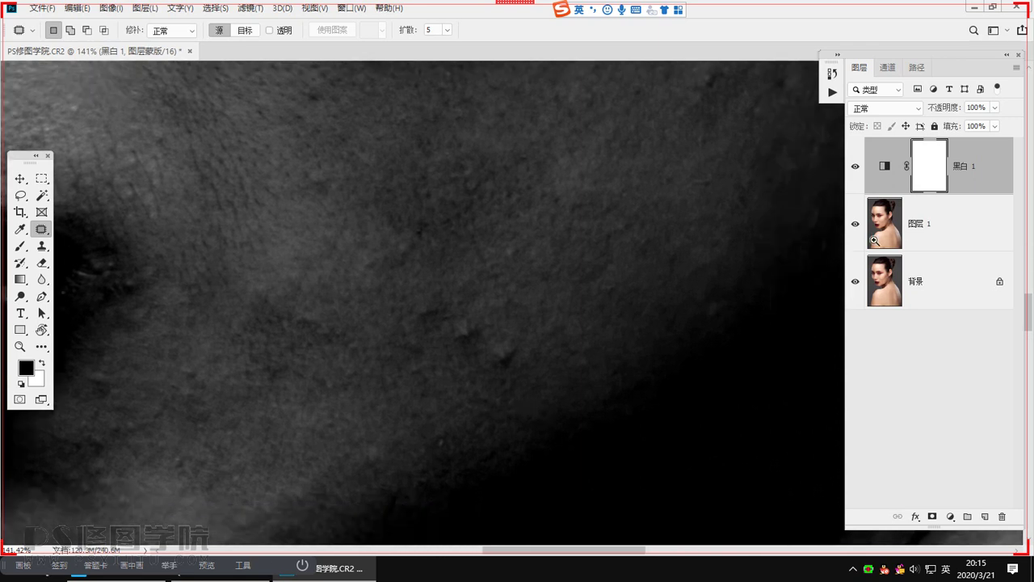
key("alt+[")
mouse_move(501, 346)
left_mouse_down()
mouse_move(512, 366)
mouse_move(529, 331)
left_mouse_up()
key("ctrl+d")
mouse_move(466, 310)
left_mouse_down()
mouse_move(498, 322)
mouse_move(511, 304)
left_mouse_up()
key("ctrl+d")
mouse_move(414, 293)
left_mouse_down()
mouse_move(455, 314)
mouse_move(447, 309)
left_mouse_up()
left_click_drag(440, 313, 408, 355)
key("ctrl+d")
Step: Patch the dark spots along the jaw beside the chin on the duplicated layer
left_click_drag(358, 415, 410, 325)
mouse_move(423, 327)
left_mouse_down()
mouse_move(417, 373)
mouse_move(428, 346)
left_mouse_up()
left_click_drag(426, 354, 436, 353)
key("ctrl+d")
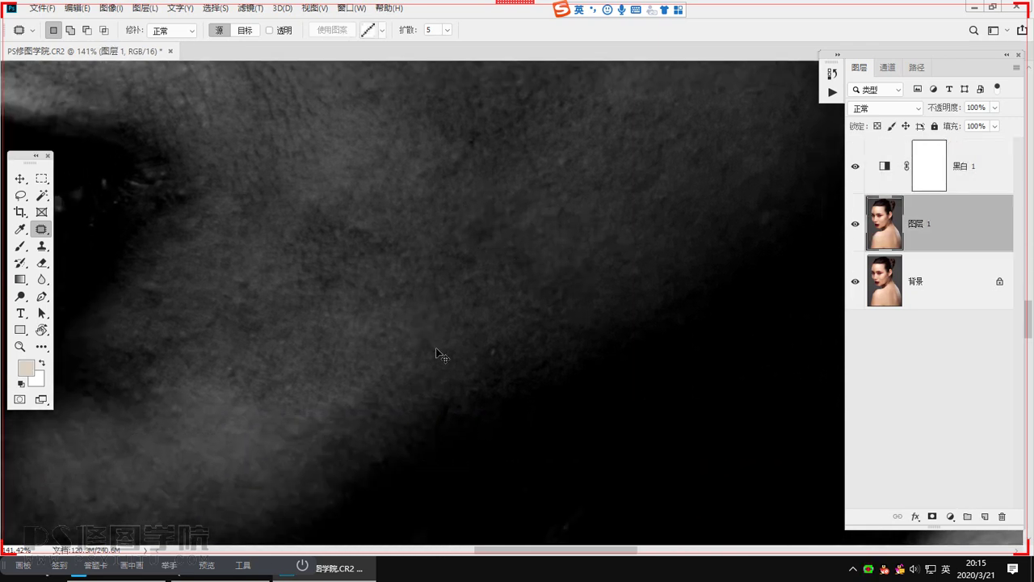
left_click_drag(325, 429, 333, 411)
left_click_drag(317, 423, 361, 388)
key("ctrl+d")
Step: Patch the blemishes on the lower cheek just above the jaw area
mouse_move(480, 194)
left_mouse_down()
mouse_move(475, 341)
mouse_move(536, 368)
left_mouse_up()
key("ctrl+d")
mouse_move(506, 342)
left_mouse_down()
mouse_move(496, 392)
mouse_move(548, 346)
left_mouse_up()
left_click_drag(536, 377, 584, 370)
key("ctrl+d")
Step: Patch the dark spots on the middle of the cheek
left_click_drag(413, 299, 466, 492)
mouse_move(412, 337)
left_mouse_down()
mouse_move(409, 373)
mouse_move(424, 346)
left_mouse_up()
left_click_drag(418, 361, 407, 410)
key("ctrl+d")
key("ctrl+d")
left_click_drag(640, 237, 593, 395)
left_click_drag(566, 318, 619, 317)
mouse_move(598, 337)
left_mouse_down()
mouse_move(616, 284)
mouse_move(597, 370)
left_mouse_up()
key("ctrl+d")
Step: Patch the spots on the outer side of the cheek toward the ear
mouse_move(616, 280)
left_mouse_down()
mouse_move(600, 330)
mouse_move(677, 334)
left_mouse_up()
left_click_drag(637, 321, 614, 365)
key("ctrl+d")
mouse_move(734, 475)
left_mouse_down()
mouse_move(561, 363)
mouse_move(650, 412)
mouse_move(613, 334)
left_mouse_up()
key("ctrl+d")
mouse_move(623, 307)
left_mouse_down()
mouse_move(662, 344)
mouse_move(621, 359)
left_mouse_up()
key("ctrl+d")
left_click_drag(562, 366, 546, 399)
mouse_move(480, 373)
left_mouse_down()
mouse_move(487, 397)
mouse_move(526, 368)
left_mouse_up()
key("ctrl+d")
Step: Patch the blemishes on the upper cheek and cheekbone
mouse_move(613, 157)
left_mouse_down()
mouse_move(627, 263)
mouse_move(628, 432)
left_mouse_up()
mouse_move(599, 341)
left_mouse_down()
mouse_move(603, 390)
mouse_move(629, 370)
left_mouse_up()
key("ctrl+d")
left_click_drag(568, 298, 598, 412)
left_click_drag(605, 344, 636, 295)
left_click_drag(612, 376, 576, 382)
key("ctrl+d")
left_click_drag(515, 349, 535, 344)
key("ctrl+d")
mouse_move(527, 366)
left_mouse_down()
mouse_move(560, 371)
mouse_move(592, 344)
left_mouse_up()
key("ctrl+d")
Step: Patch the spots at the top of the cheekbone beside the outer corner of the eye
left_click_drag(600, 283, 618, 387)
mouse_move(612, 279)
left_mouse_down()
mouse_move(646, 320)
mouse_move(537, 276)
left_mouse_up()
key("ctrl+d")
left_click_drag(533, 289, 463, 315)
key("ctrl+d")
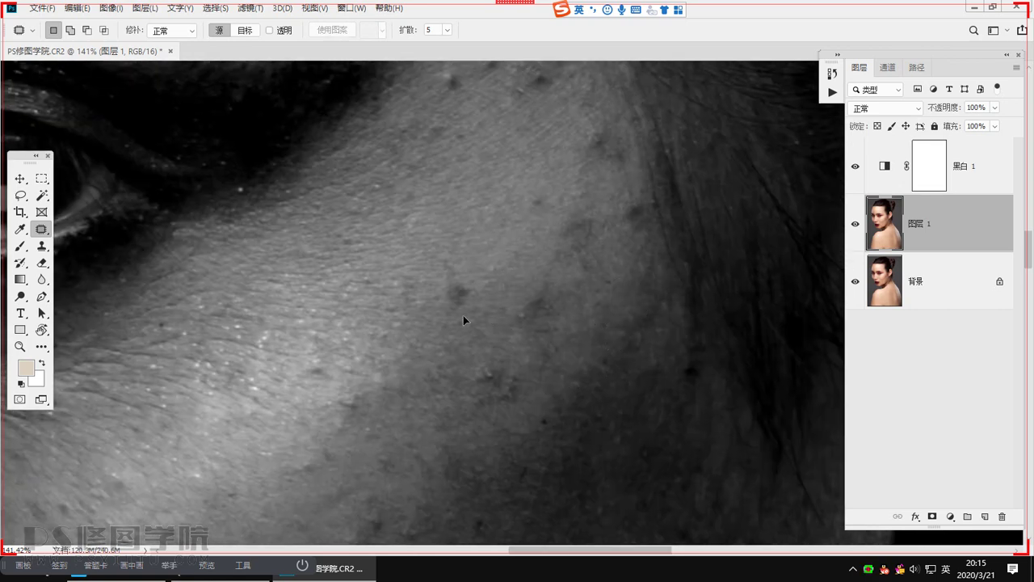
Step: Patch the dark moles and spots on the temple next to the hairline
left_click_drag(529, 349, 555, 295)
left_click_drag(545, 307, 596, 223)
key("ctrl+d")
left_click_drag(580, 231, 565, 280)
key("ctrl+d")
mouse_move(632, 238)
left_mouse_down()
mouse_move(648, 226)
mouse_move(598, 242)
left_mouse_up()
key("ctrl+d")
mouse_move(598, 242)
left_mouse_down()
mouse_move(607, 325)
mouse_move(623, 316)
mouse_move(556, 288)
left_mouse_up()
key("ctrl+d")
Step: Patch the remaining spots on the upper temple and around the outer end of the eyebrow
left_click_drag(553, 287, 579, 378)
mouse_move(521, 300)
left_mouse_down()
mouse_move(533, 332)
mouse_move(521, 330)
left_mouse_up()
key("ctrl+d")
key("ctrl+d")
left_click_drag(566, 290, 572, 419)
mouse_move(543, 302)
left_mouse_down()
mouse_move(544, 362)
mouse_move(562, 316)
left_mouse_up()
left_click_drag(543, 323, 502, 318)
key("ctrl+d")
mouse_move(584, 279)
left_mouse_down()
mouse_move(598, 332)
mouse_move(602, 293)
left_mouse_up()
left_click_drag(606, 311, 543, 296)
key("ctrl+d")
mouse_move(437, 227)
left_mouse_down()
mouse_move(476, 212)
mouse_move(450, 218)
left_mouse_up()
left_click_drag(464, 349, 465, 349)
Step: Patch the blemishes on the forehead above the eyebrow
left_click_drag(311, 253, 580, 305)
left_click_drag(594, 364, 595, 365)
mouse_move(593, 295)
left_mouse_down()
mouse_move(581, 377)
mouse_move(663, 341)
mouse_move(646, 301)
left_mouse_up()
key("ctrl+d")
left_click_drag(559, 221, 559, 223)
left_click_drag(535, 230, 499, 263)
left_click_drag(271, 235, 554, 302)
key("ctrl+d")
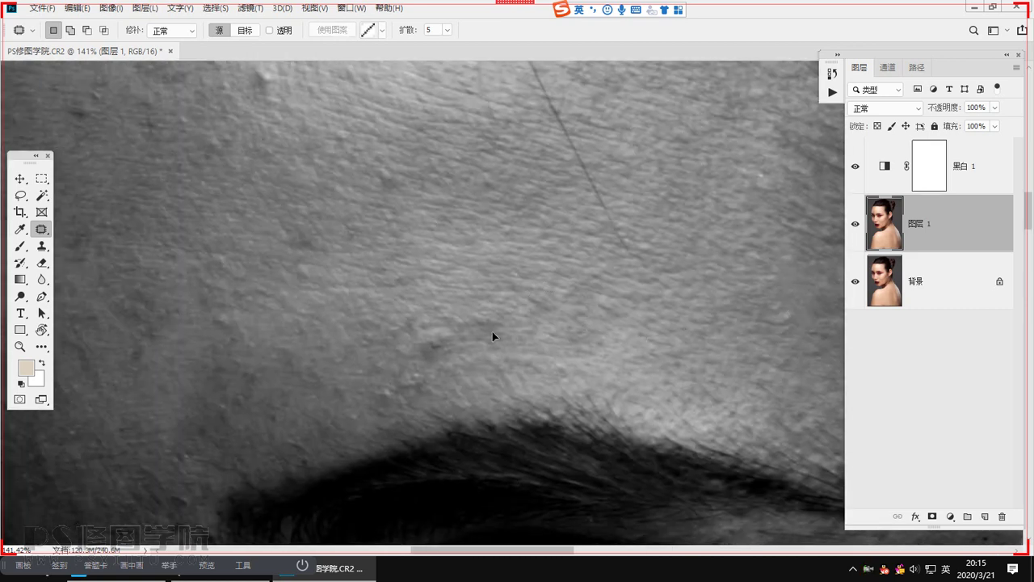
scroll(415, 299, "down", 5)
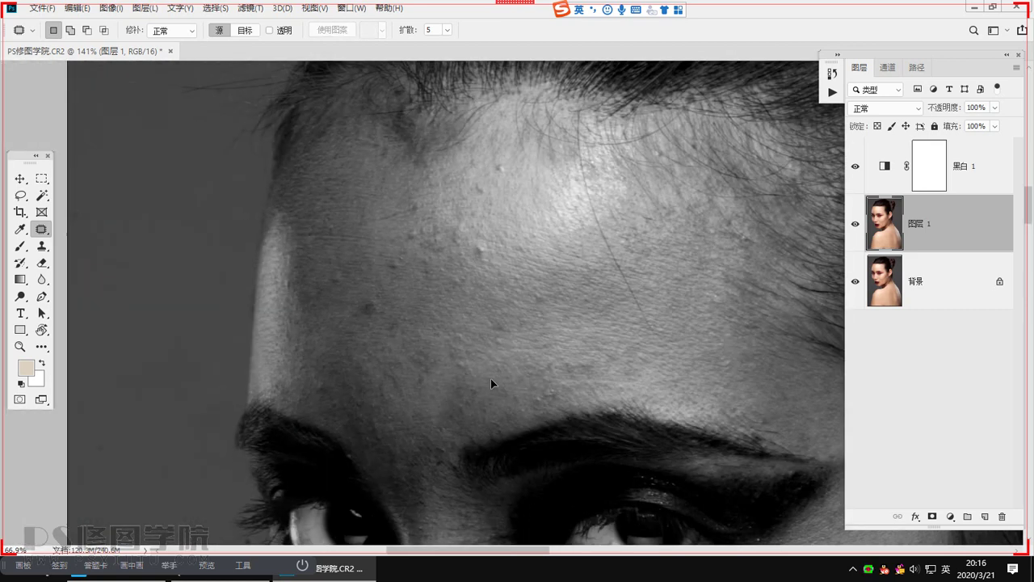
Step: Patch the small bumps and spots in the middle of the forehead
mouse_move(454, 249)
left_mouse_down()
mouse_move(473, 259)
mouse_move(468, 250)
left_mouse_up()
left_click_drag(463, 256, 460, 275)
left_click_drag(458, 232, 471, 241)
left_click_drag(466, 242, 471, 236)
left_click_drag(523, 264, 548, 280)
mouse_move(539, 279)
left_mouse_down()
mouse_move(555, 266)
mouse_move(545, 306)
mouse_move(518, 309)
left_mouse_up()
key("ctrl+d")
Step: Patch the remaining bumps and dark spots on the upper forehead below the hairline
key("ctrl+space")
key("ctrl+d")
mouse_move(416, 281)
left_mouse_down()
mouse_move(461, 294)
mouse_move(484, 281)
left_mouse_up()
key("ctrl+d")
left_click_drag(485, 285, 500, 268)
key("ctrl+d")
left_click_drag(437, 280, 455, 255)
key("ctrl+d")
mouse_move(517, 168)
left_mouse_down()
mouse_move(529, 176)
mouse_move(517, 184)
left_mouse_up()
key("ctrl+d")
mouse_move(566, 129)
left_mouse_down()
mouse_move(587, 155)
mouse_move(558, 152)
left_mouse_up()
key("ctrl+d")
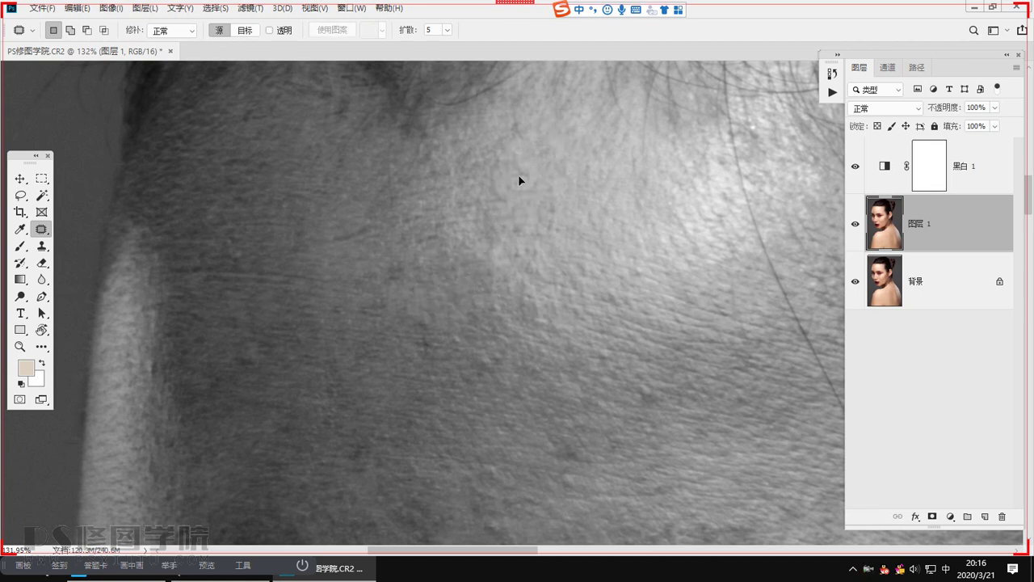
Step: Patch the small dark mark and the faint spots in the middle of the near cheek
key("ctrl+space")
left_click_drag(524, 188, 493, 210)
key("space")
left_click_drag(465, 534, 429, 283)
key("ctrl+space")
left_click_drag(578, 331, 614, 325)
key("space")
left_click_drag(747, 306, 426, 302)
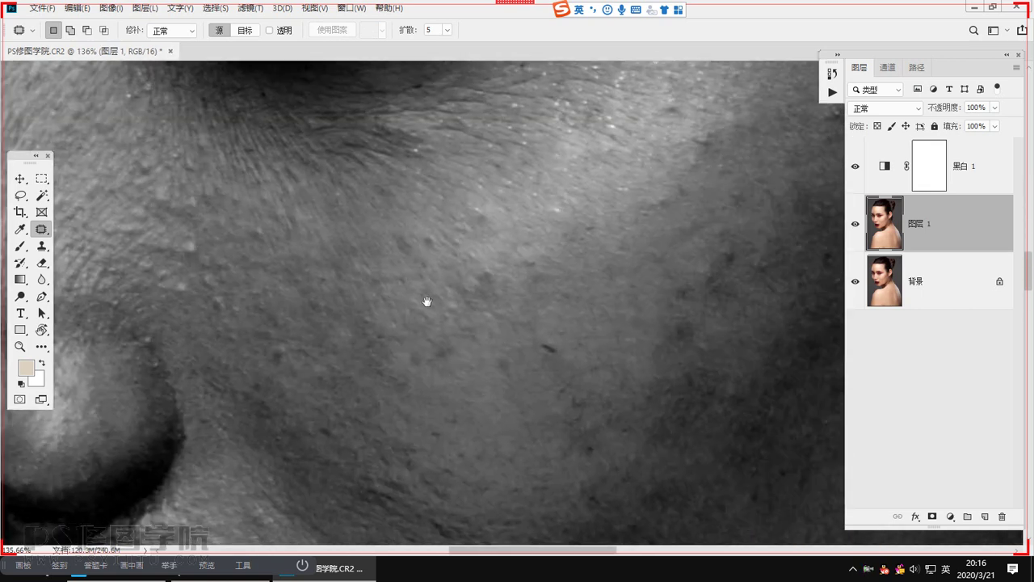
left_click_drag(568, 352, 540, 326)
left_click_drag(549, 343, 525, 349)
key("ctrl+d")
left_click_drag(484, 350, 488, 366)
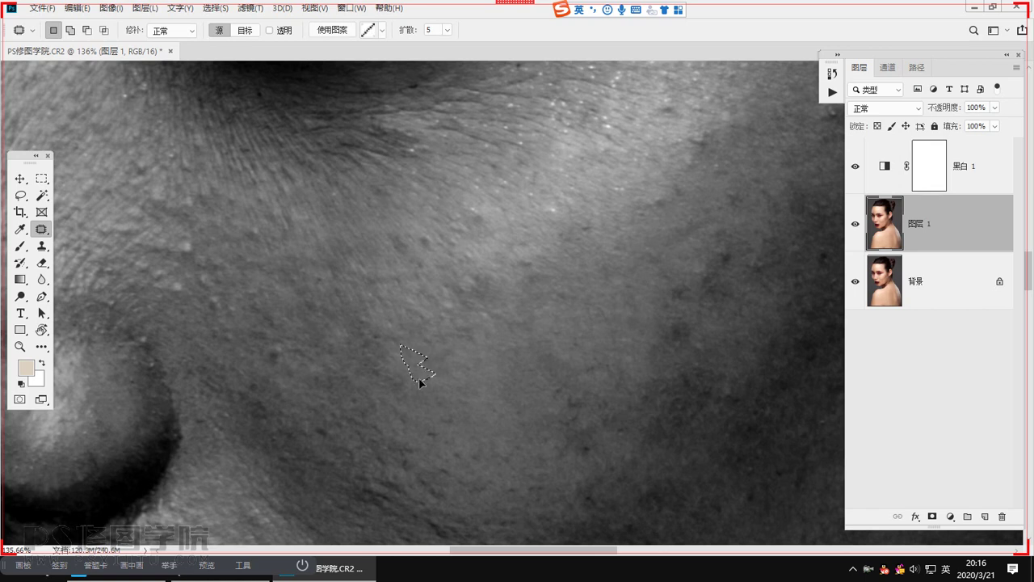
key("ctrl+d")
Step: Patch the spots between the wing of the nose and the near cheek
key("space")
left_click_drag(280, 360, 401, 313)
key("space")
left_click_drag(307, 273, 402, 332)
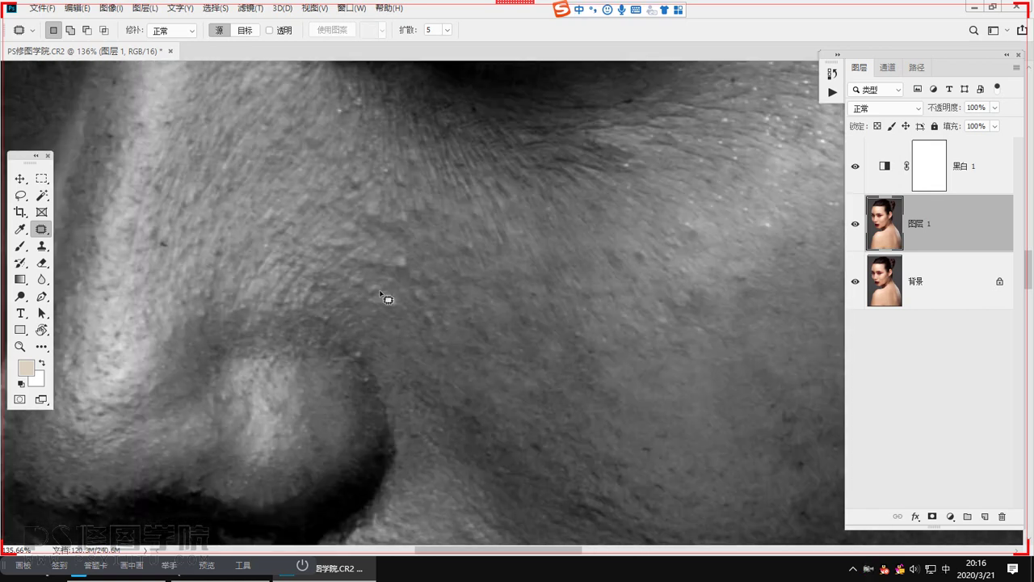
key("ctrl+d")
left_click_drag(409, 264, 428, 291)
mouse_move(421, 299)
left_mouse_down()
mouse_move(427, 334)
mouse_move(450, 321)
mouse_move(420, 343)
left_mouse_up()
key("ctrl+d")
key("ctrl+d")
key("ctrl+d")
Step: Patch the spots on the side of the nose, including the dark one beside the bridge highlight
key("space")
mouse_move(362, 216)
left_mouse_down()
mouse_move(411, 335)
mouse_move(420, 328)
left_mouse_up()
left_click_drag(422, 328, 448, 315)
key("ctrl+d")
left_click_drag(417, 378, 373, 363)
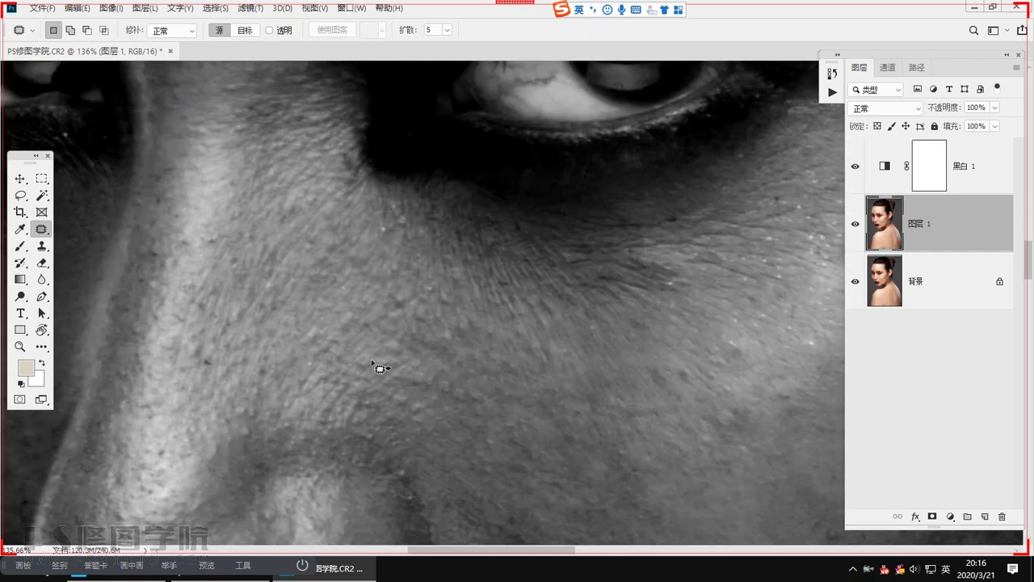
left_click_drag(192, 388, 418, 300)
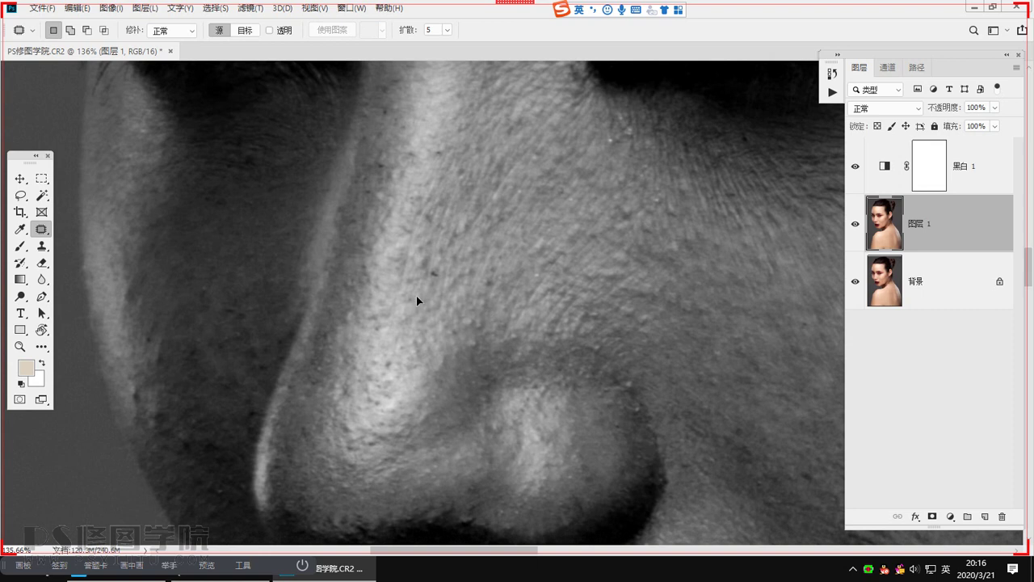
left_click_drag(425, 263, 436, 257)
left_click_drag(434, 271, 434, 323)
key("ctrl+d")
Step: Patch the blemishes on the lower part of the near cheek beside the mouth
key("space")
mouse_move(445, 450)
left_mouse_down()
mouse_move(397, 208)
mouse_move(381, 181)
left_mouse_up()
left_click_drag(457, 414, 383, 316)
mouse_move(559, 181)
left_mouse_down()
mouse_move(569, 209)
mouse_move(604, 207)
left_mouse_up()
left_click_drag(612, 225, 627, 293)
key("ctrl+d")
mouse_move(719, 471)
left_mouse_down()
mouse_move(501, 288)
mouse_move(475, 369)
left_mouse_up()
left_click_drag(535, 270, 471, 371)
left_click_drag(546, 356, 517, 342)
left_click_drag(432, 404, 450, 311)
left_click_drag(429, 327, 461, 348)
key("ctrl+d")
Step: Patch the uneven blotches across the middle and outer part of the near cheek
left_click_drag(503, 162, 489, 318)
left_click_drag(488, 318, 508, 317)
left_click_drag(479, 300, 478, 331)
key("ctrl+d")
left_click_drag(481, 273, 507, 291)
left_click_drag(567, 216, 563, 315)
left_click_drag(562, 315, 577, 326)
key("ctrl+d")
Step: Patch the dark spots where the lit cheek turns into shadow below the cheekbone
left_click_drag(564, 289, 572, 311)
key("ctrl+d")
left_click_drag(596, 266, 611, 285)
left_click_drag(602, 281, 571, 303)
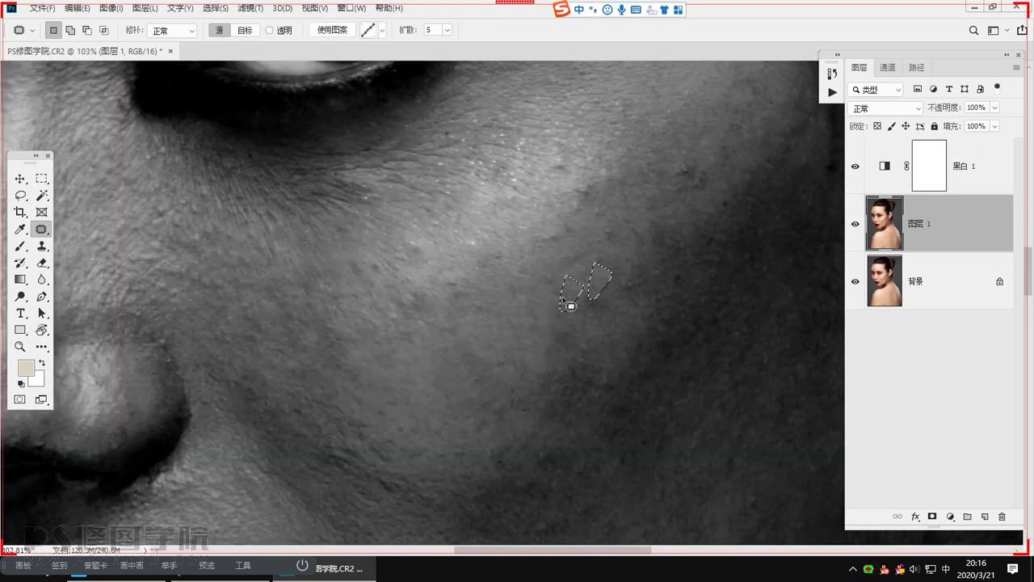
key("ctrl+d")
left_click_drag(590, 226, 595, 335)
mouse_move(582, 276)
left_mouse_down()
mouse_move(589, 308)
mouse_move(716, 300)
left_mouse_up()
key("ctrl+d")
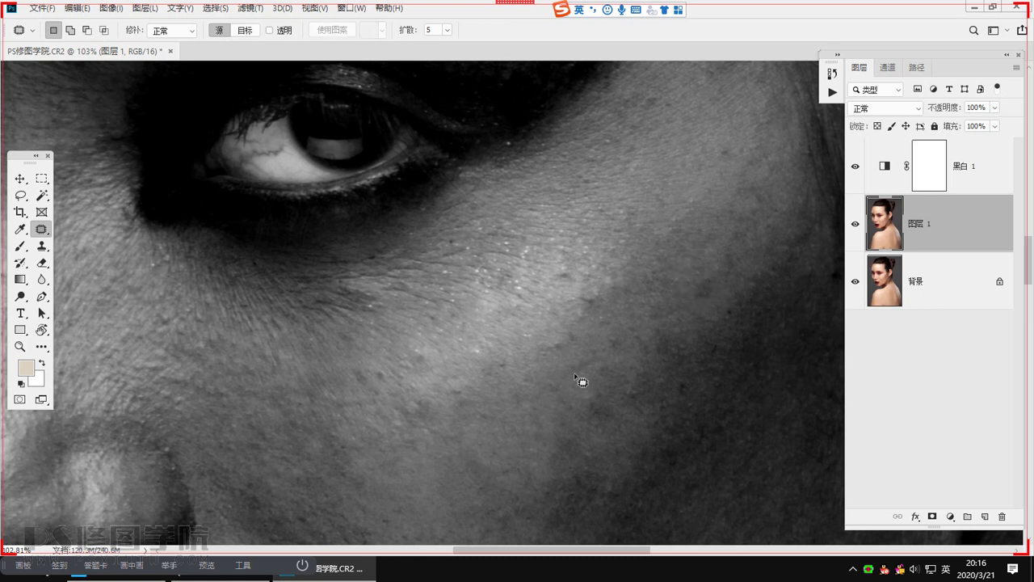
Step: Patch the remaining spots below the eye and along the outer cheekbone
mouse_move(410, 396)
left_mouse_down()
mouse_move(420, 435)
mouse_move(420, 401)
left_mouse_up()
left_click_drag(425, 412, 473, 396)
key("ctrl+d")
mouse_move(583, 299)
left_mouse_down()
mouse_move(586, 316)
mouse_move(540, 296)
left_mouse_up()
key("ctrl+d")
mouse_move(556, 270)
left_mouse_down()
mouse_move(571, 290)
mouse_move(500, 355)
left_mouse_up()
mouse_move(705, 268)
left_mouse_down()
mouse_move(695, 309)
mouse_move(711, 284)
left_mouse_up()
left_click_drag(702, 293, 597, 337)
key("ctrl+d")
Step: Patch the spots along the edge of the far cheek beyond the nose
mouse_move(348, 372)
left_mouse_down()
mouse_move(723, 442)
mouse_move(832, 447)
left_mouse_up()
scroll(371, 300, "down", 3)
scroll(373, 322, "left", 2)
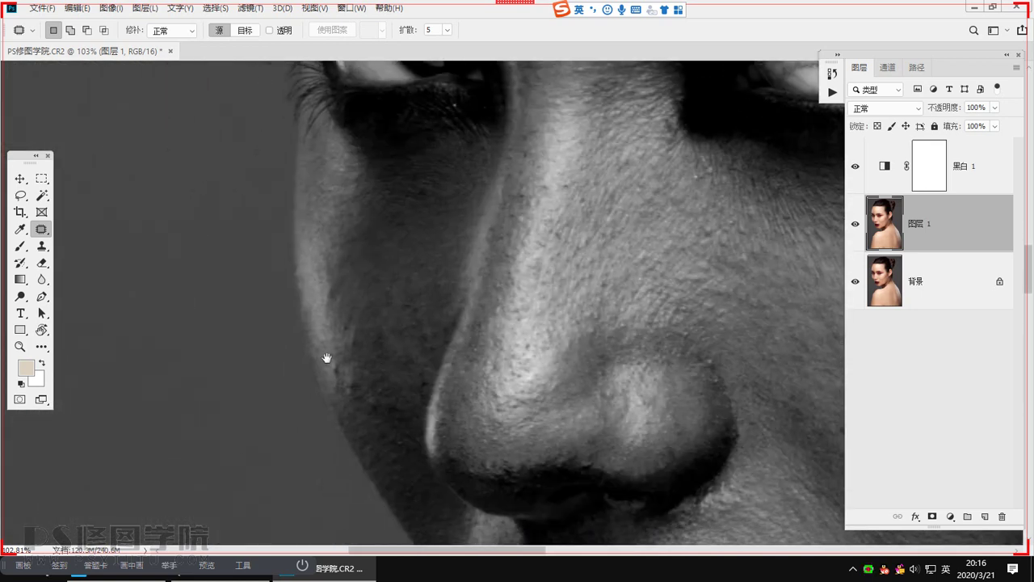
mouse_move(368, 392)
left_mouse_down()
mouse_move(378, 420)
mouse_move(369, 393)
left_mouse_up()
key("ctrl+d")
mouse_move(375, 406)
left_mouse_down()
mouse_move(379, 340)
mouse_move(349, 325)
left_mouse_up()
left_click_drag(348, 330, 338, 302)
key("ctrl+d")
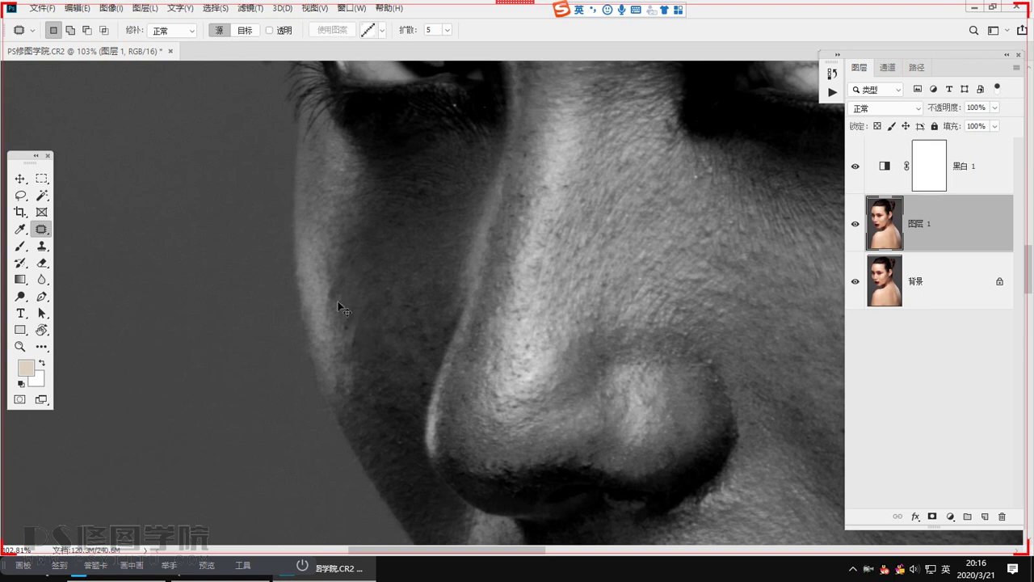
scroll(339, 282, "up", 3)
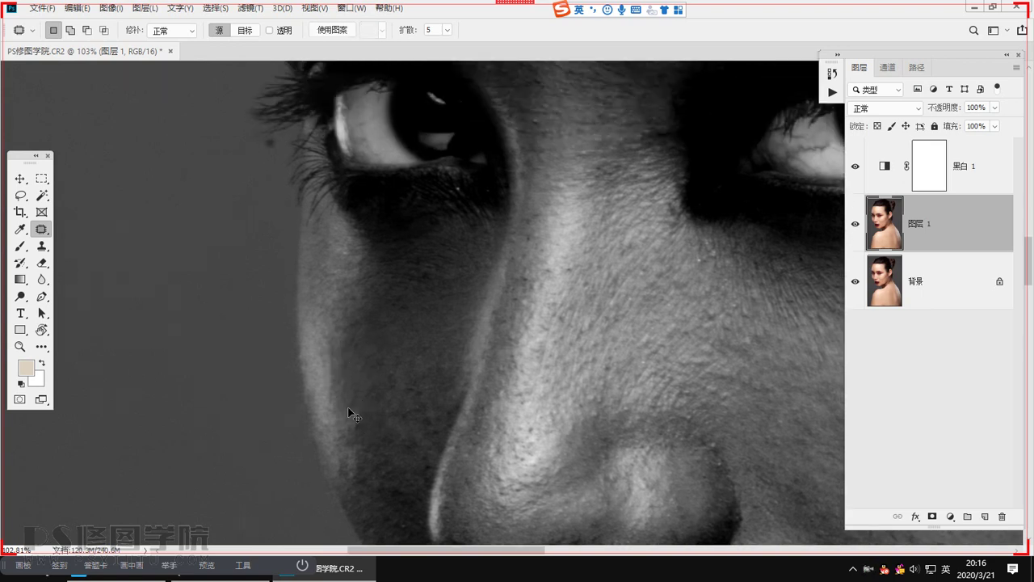
left_click(358, 411)
scroll(493, 341, "up", 4)
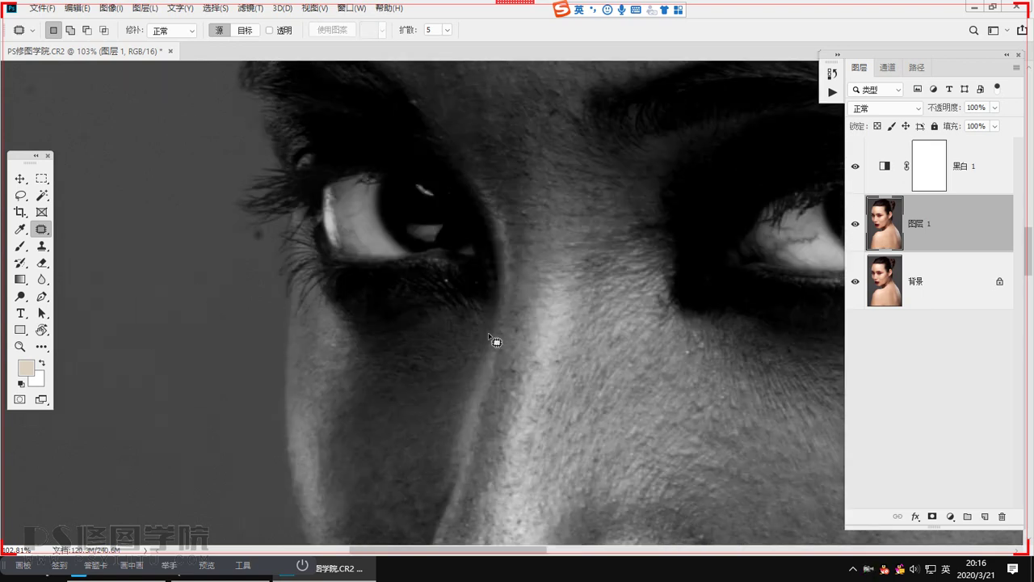
Step: Compare the whole face with and without the retouched layer in the black-and-white view
scroll(493, 341, "up", 10)
scroll(494, 382, "down", 3)
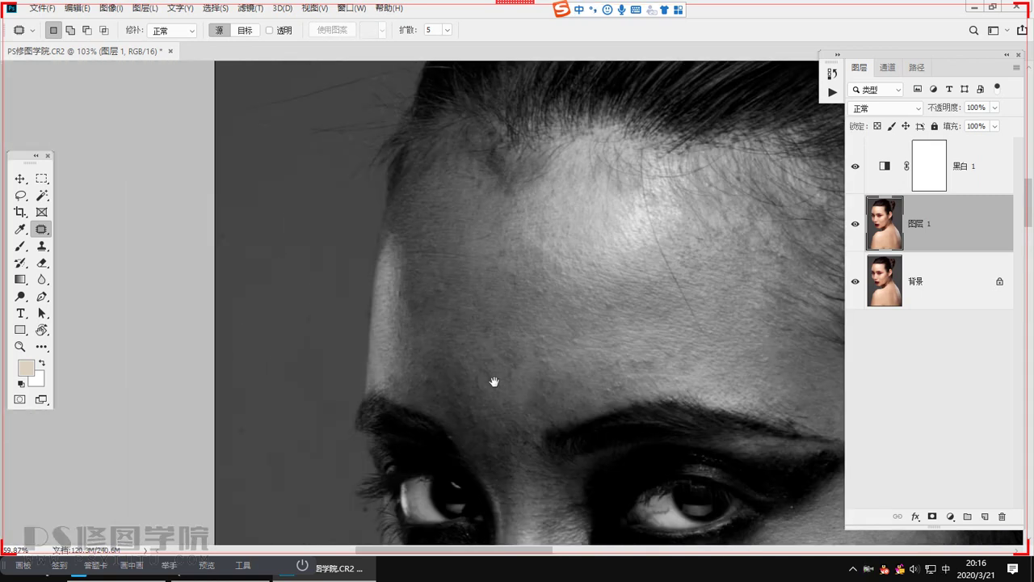
scroll(493, 381, "down", 5)
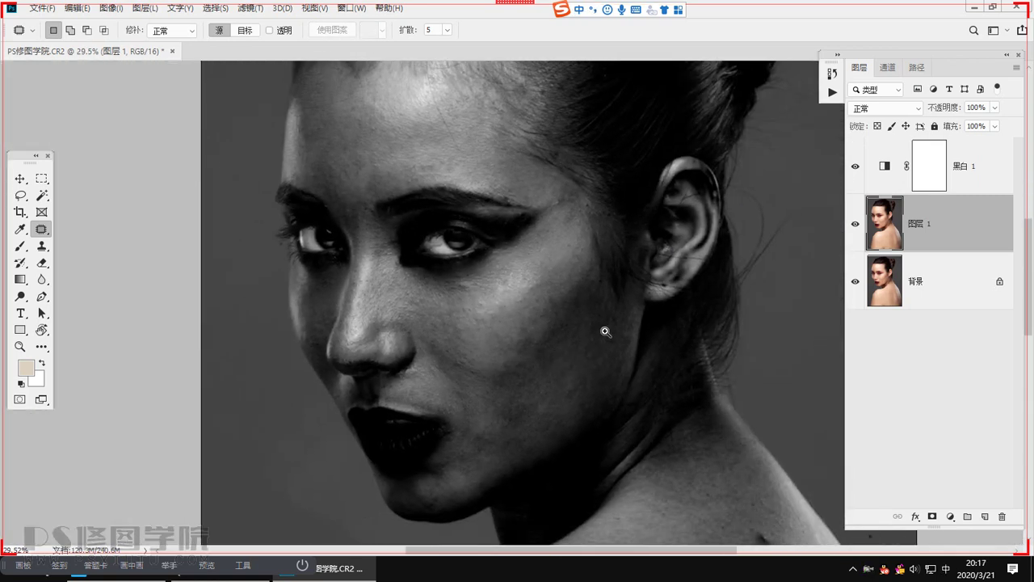
left_click(856, 223)
left_click(856, 226)
Step: Capture the retouched black-and-white face and send the screenshot to the discussion in Tencent Classroom (腾讯课堂)
key("ctrl+alt+a")
left_click_drag(321, 101, 668, 496)
double_click(492, 393)
left_click(212, 569)
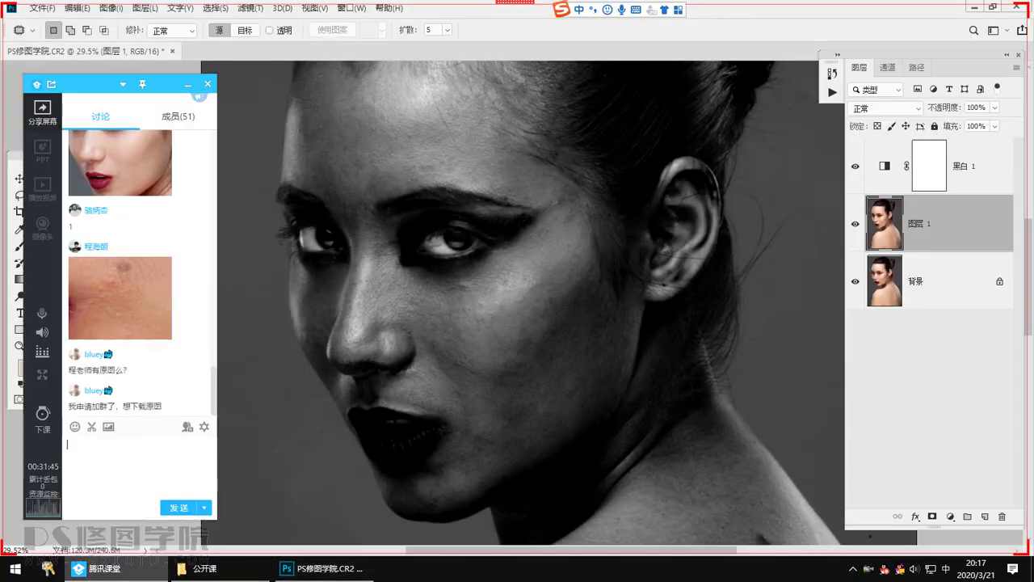
key("ctrl+v")
left_click(182, 507)
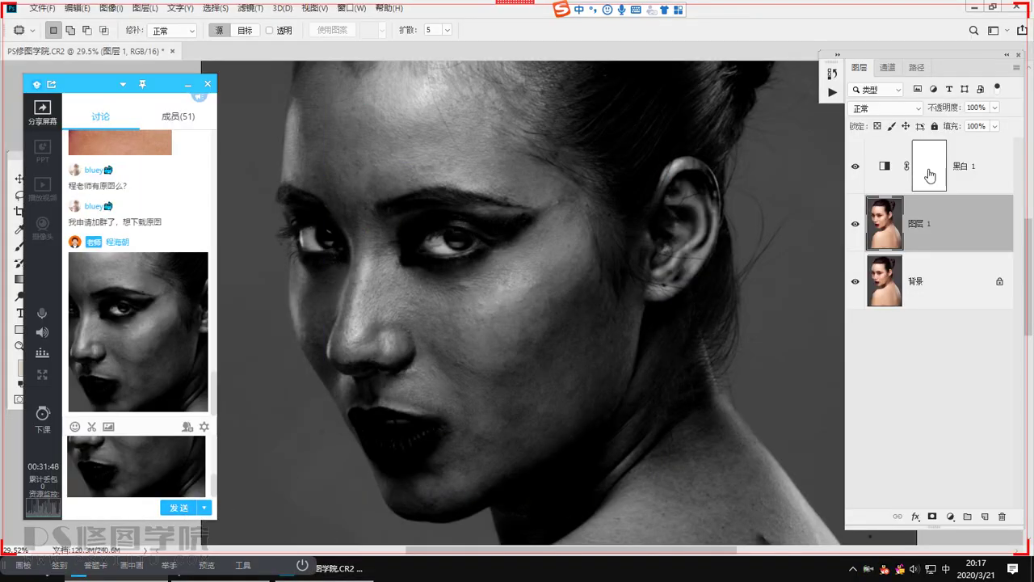
Step: Hide the retouched layer, capture the unretouched black-and-white face and send that screenshot to the class discussion
left_click(855, 223)
key("ctrl+alt+a")
left_click_drag(305, 104, 633, 501)
double_click(463, 389)
left_click(112, 579)
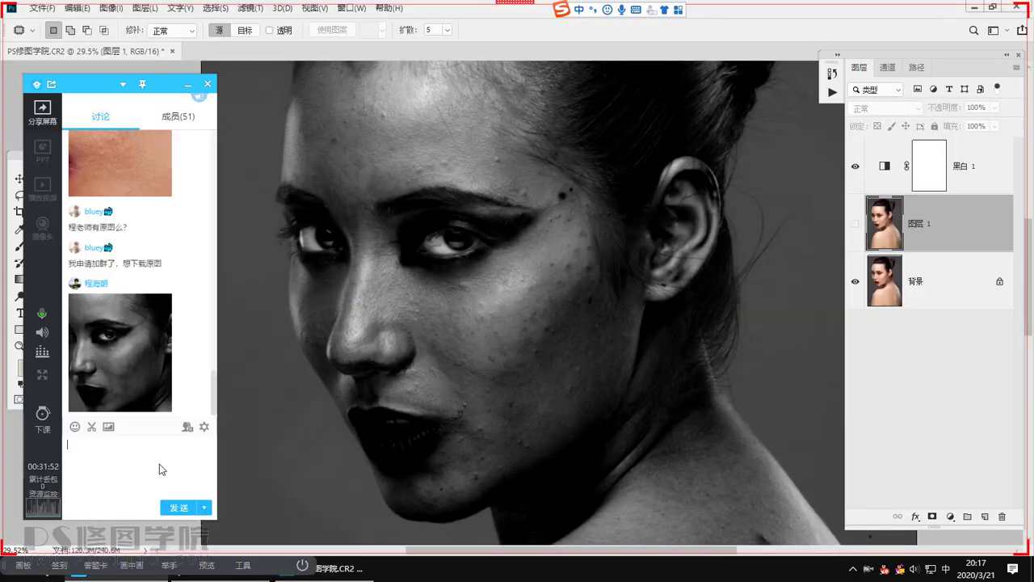
key("ctrl+v")
left_click(180, 508)
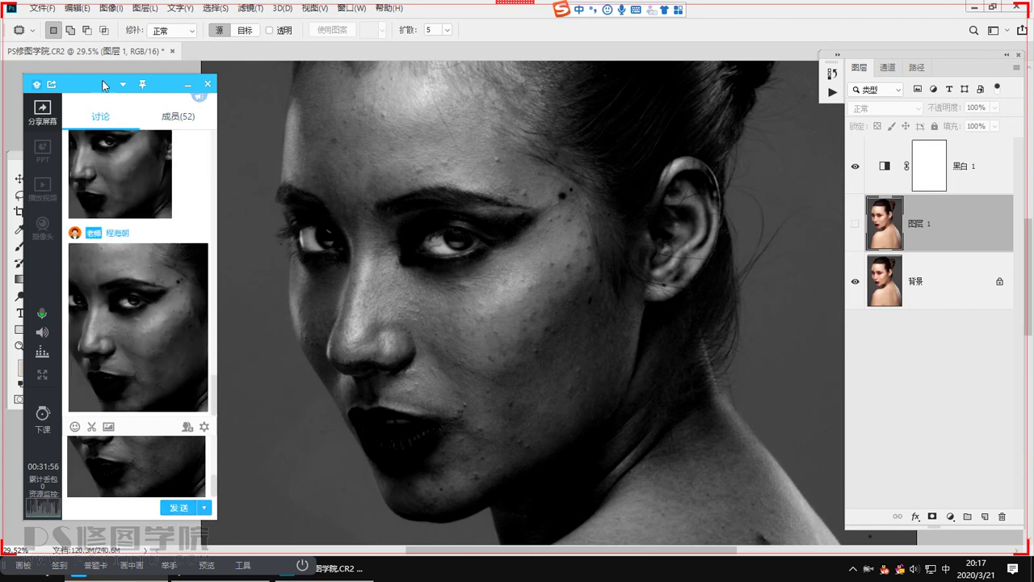
Step: Post the group number in the class discussion and select it in the sent message
left_click_drag(118, 84, 155, 79)
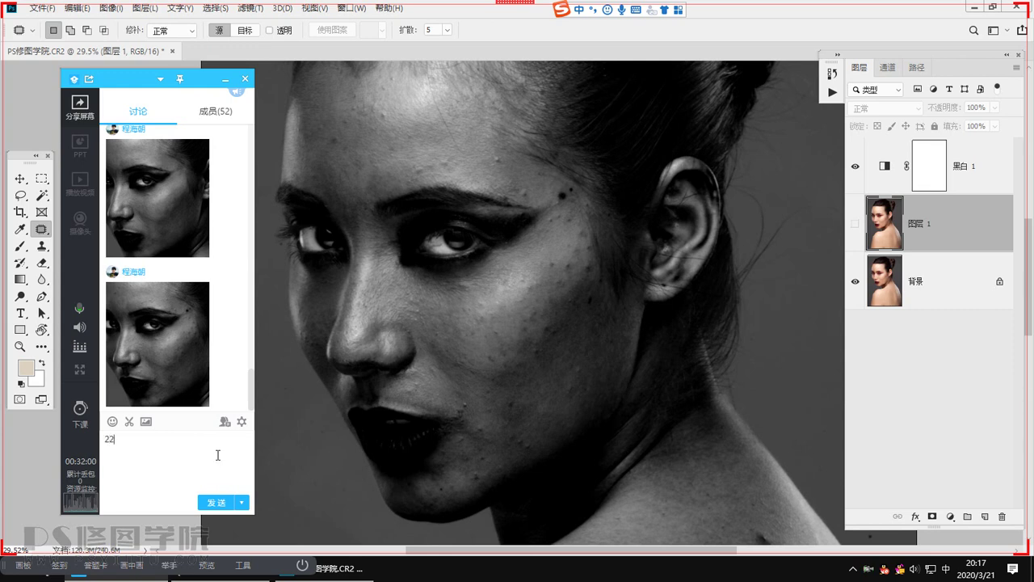
type("59")
key("Return")
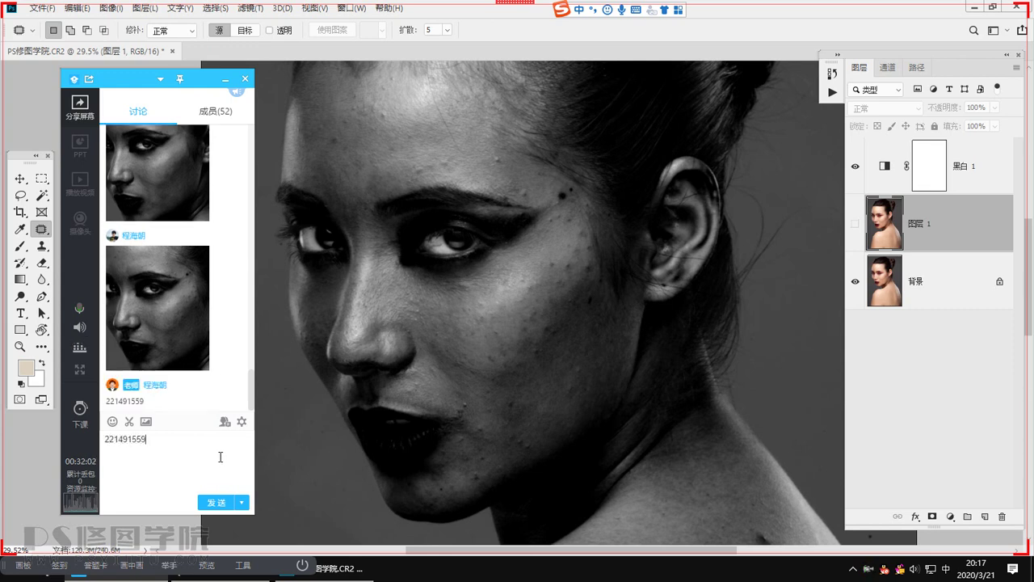
left_click_drag(161, 398, 106, 404)
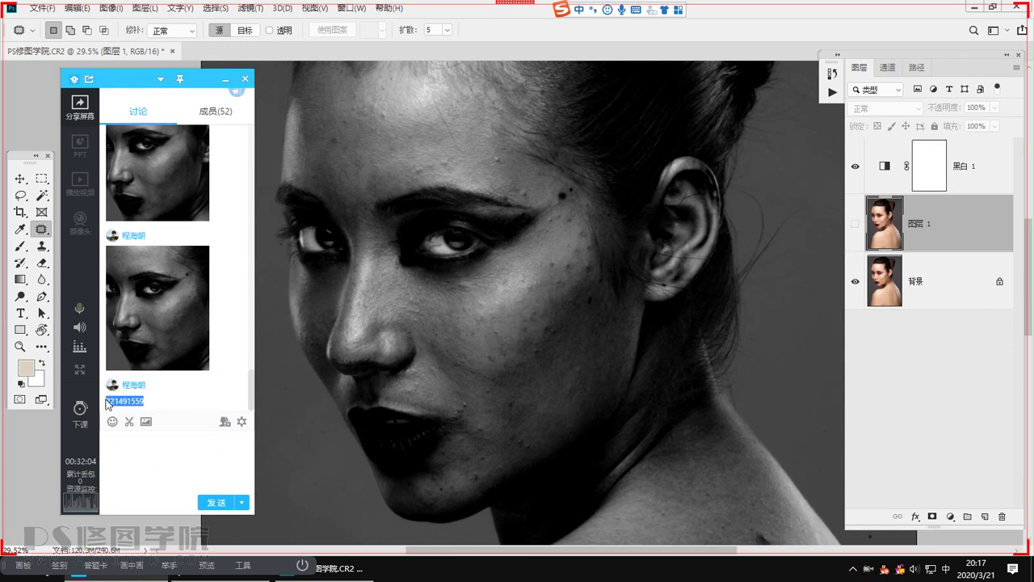
left_click(136, 462)
Step: Hide the black-and-white layer and compare the colour portrait with and without the retouched layer in Photoshop
left_click(610, 347)
left_click(856, 165)
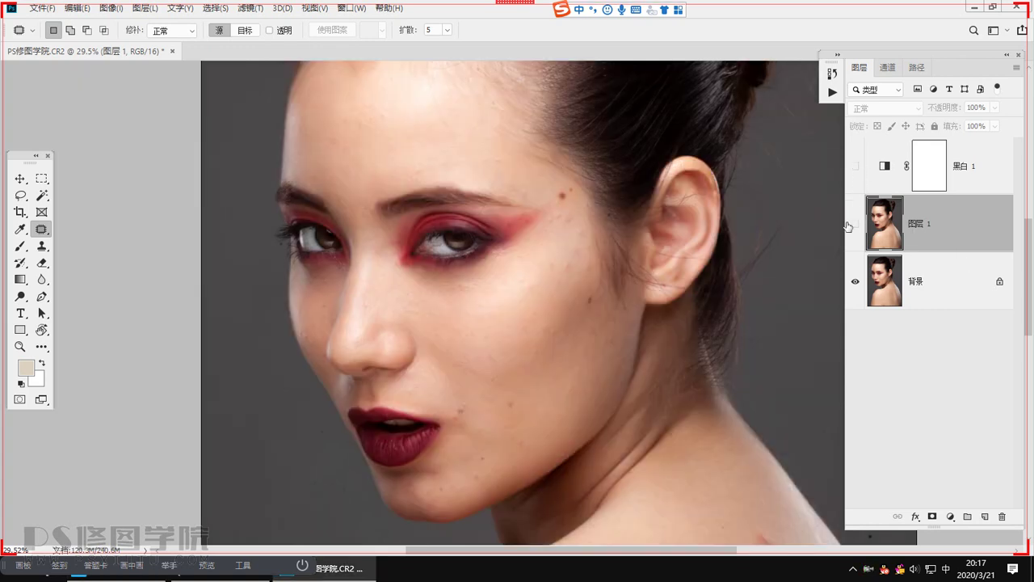
left_click(856, 223)
left_click(858, 223)
left_click(858, 223)
left_click(858, 223)
left_click(859, 223)
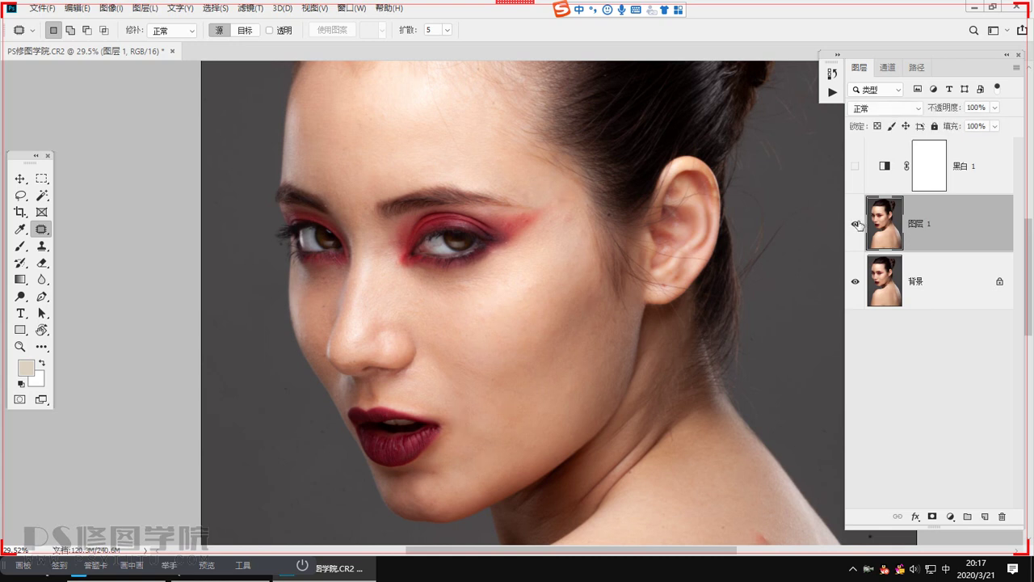
left_click(152, 575)
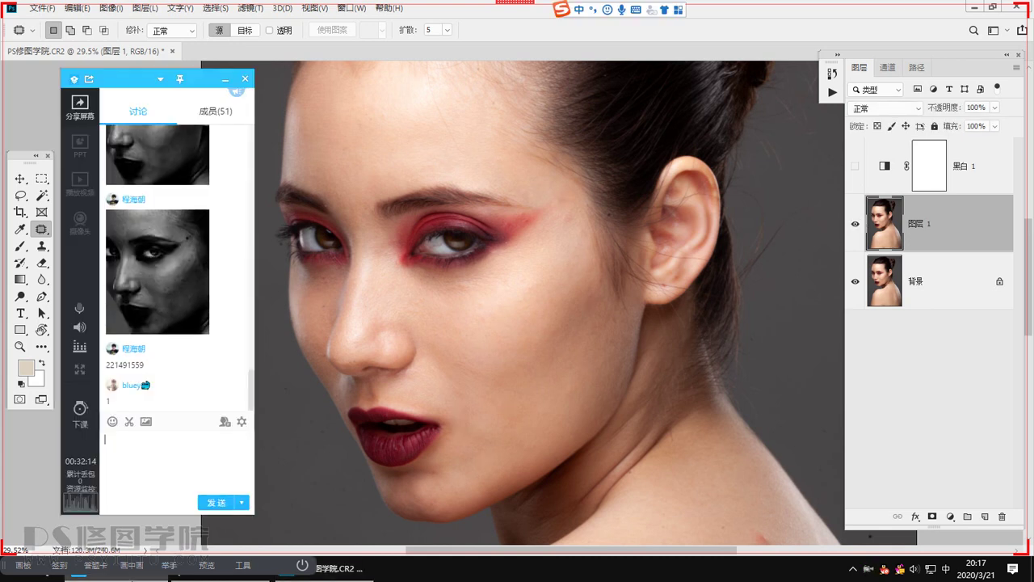
left_click(888, 222)
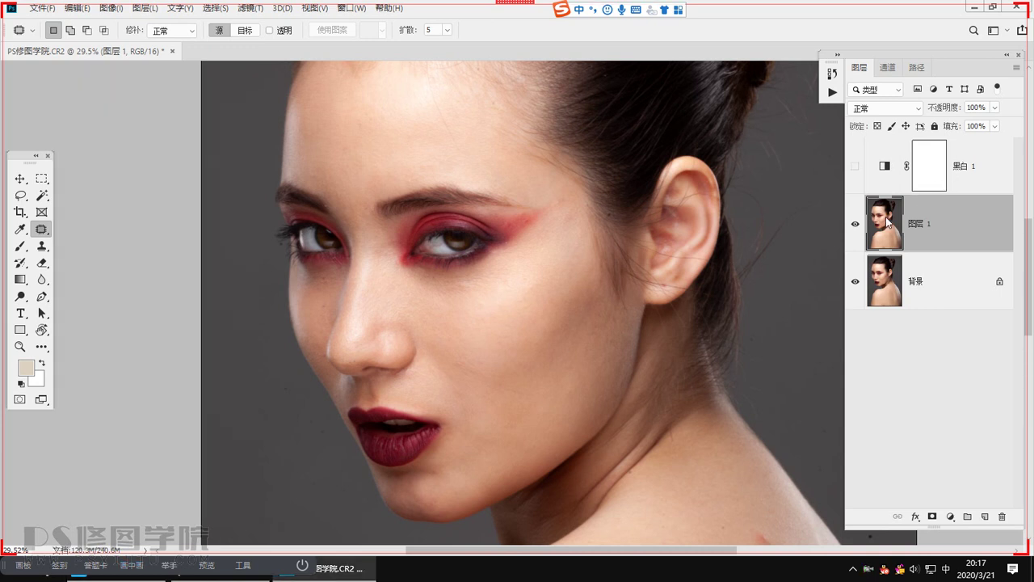
Step: Duplicate the retouched layer 图层 1 and show the black-and-white check layer again
key("ctrl+j")
key("ctrl+u")
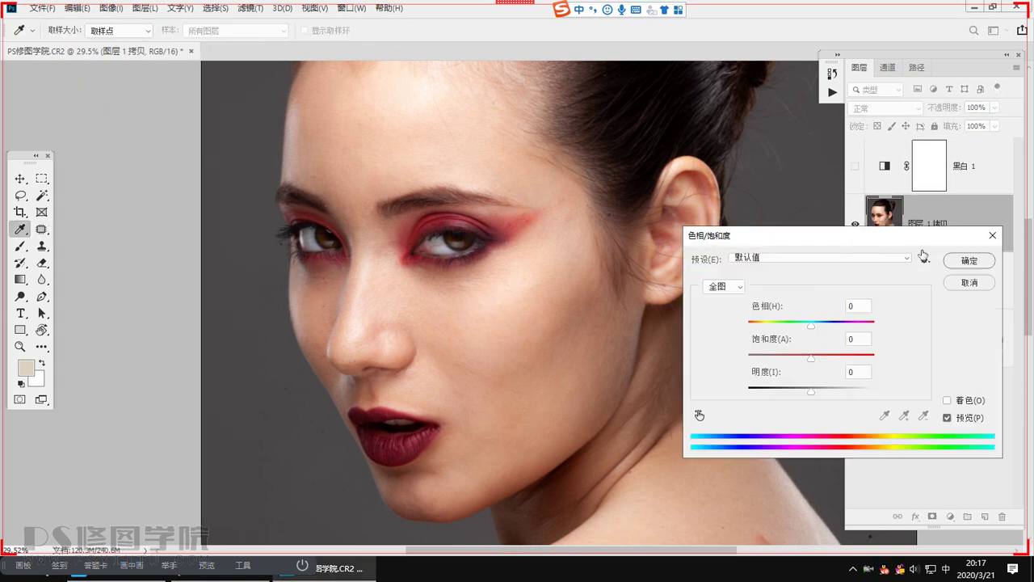
left_click(969, 284)
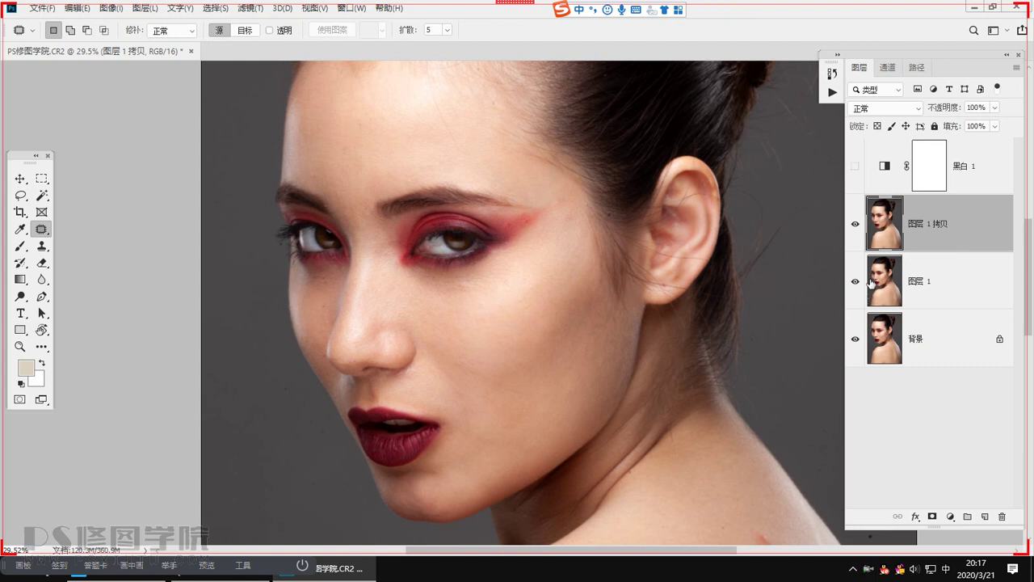
left_click(855, 166)
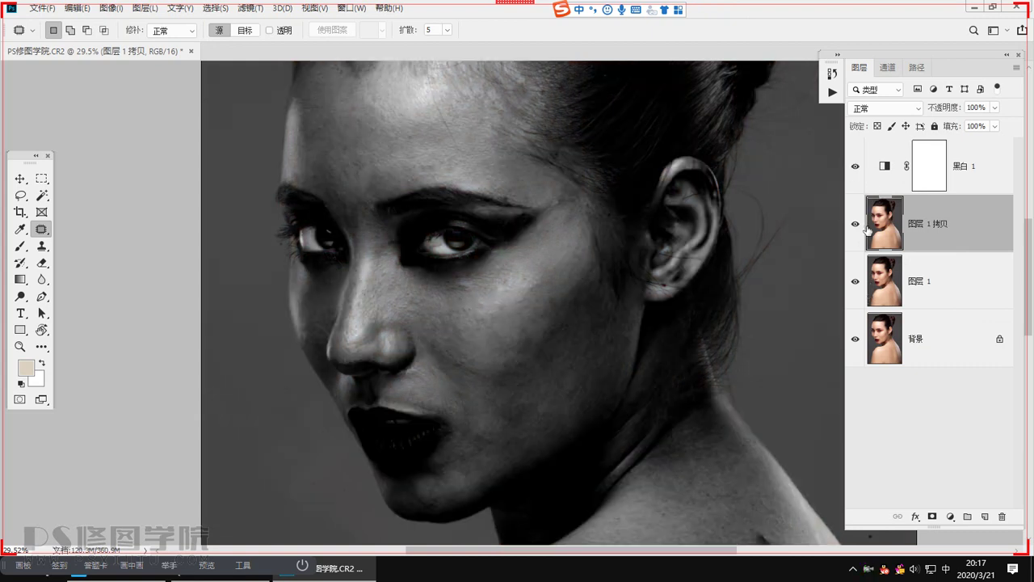
Step: Add a new empty layer above the retouched copy and set its blend mode to Soft Light (柔光)
left_click(20, 246)
scroll(546, 340, "up", 3)
mouse_move(563, 365)
left_mouse_down()
mouse_move(463, 327)
mouse_move(480, 353)
left_mouse_up()
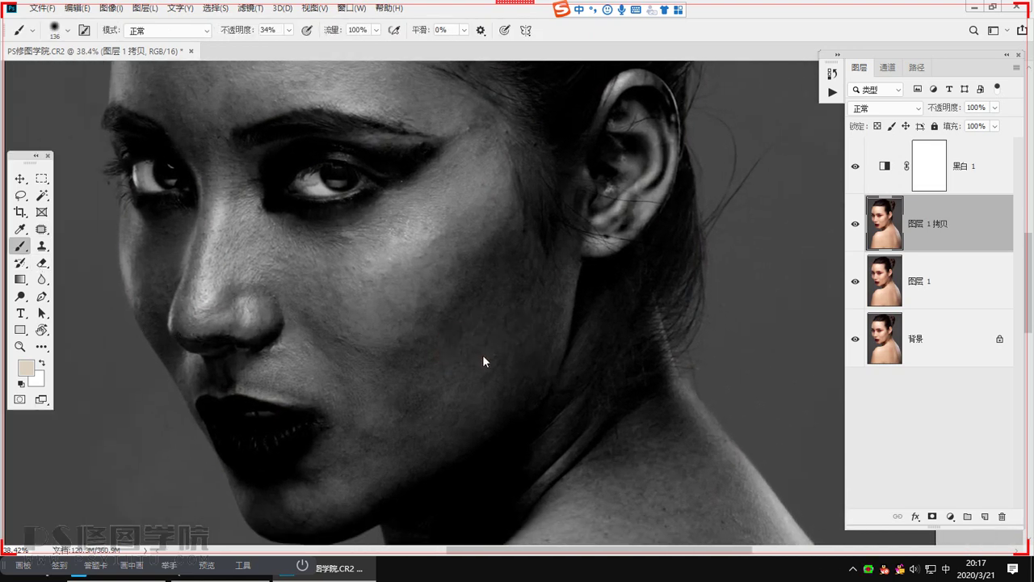
left_click(986, 516)
left_click(889, 108)
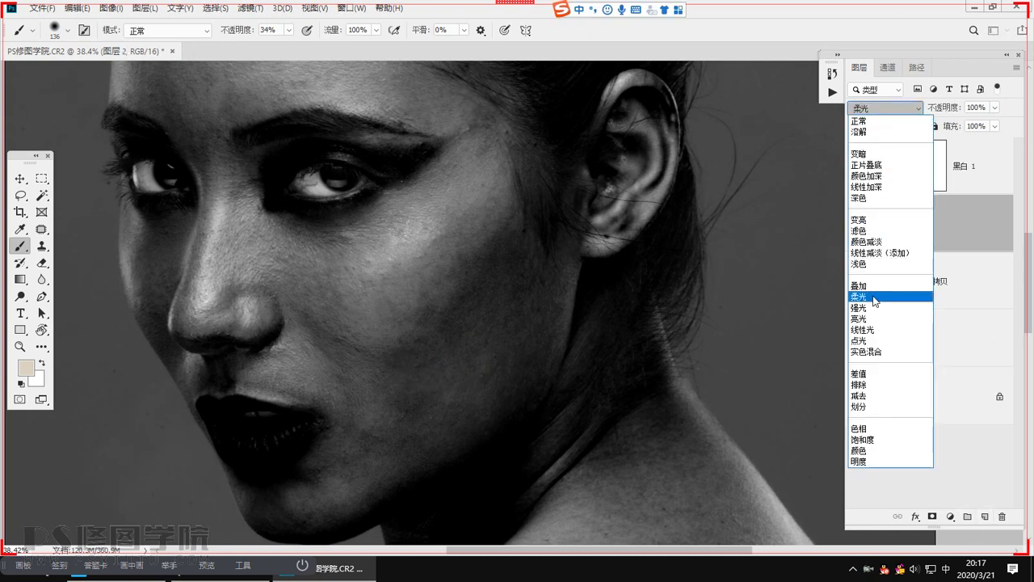
left_click(875, 296)
Step: Set up the Brush with white as foreground, black as background and 3% opacity
left_click(42, 363)
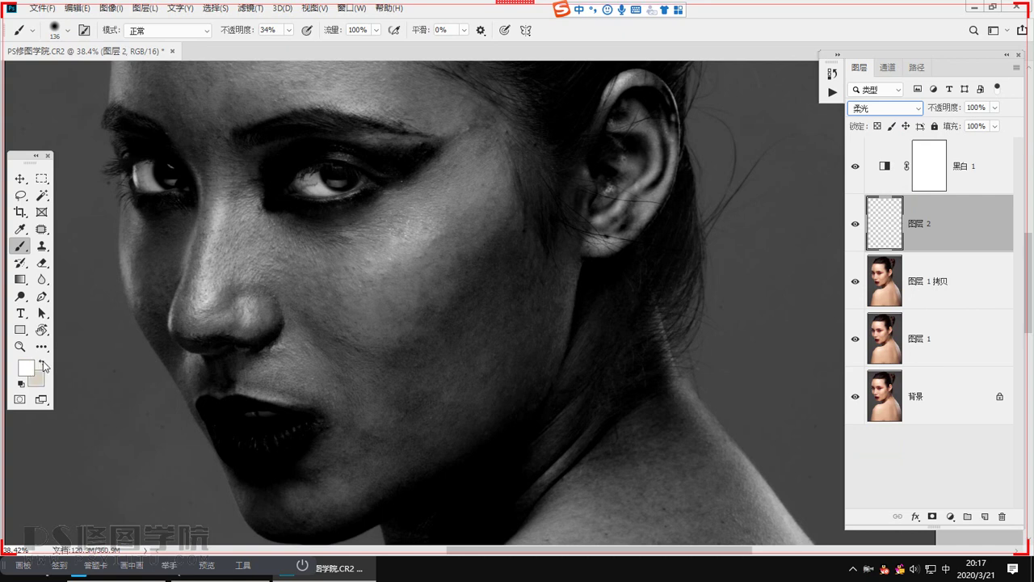
left_click(21, 383)
left_click(42, 363)
left_click_drag(289, 30, 275, 50)
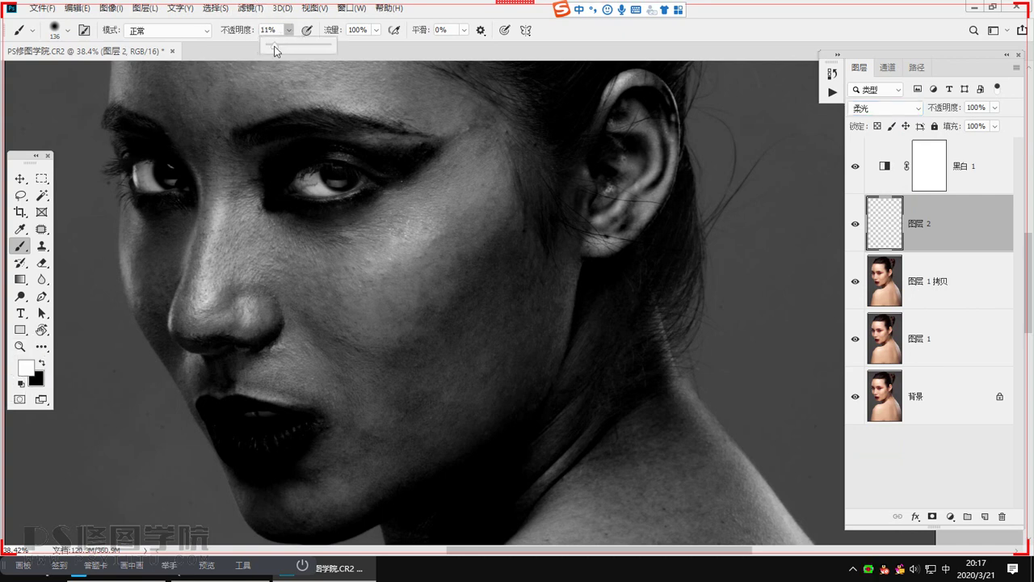
left_click(376, 30)
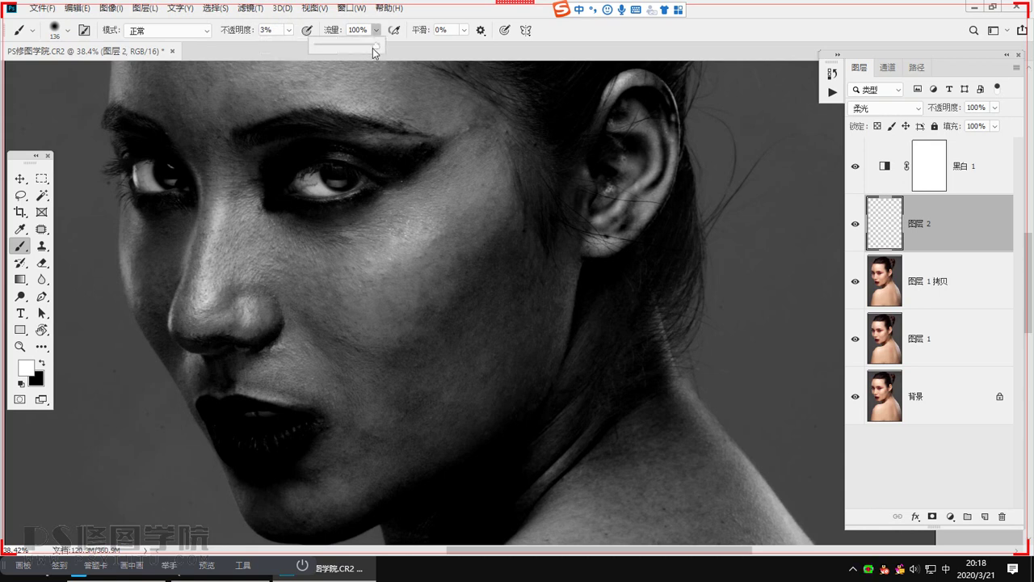
Step: Outline a small shadow patch on the chin with the Lasso to point out uneven tone
left_click(20, 195)
scroll(413, 289, "down", 3)
left_click_drag(414, 306, 434, 344)
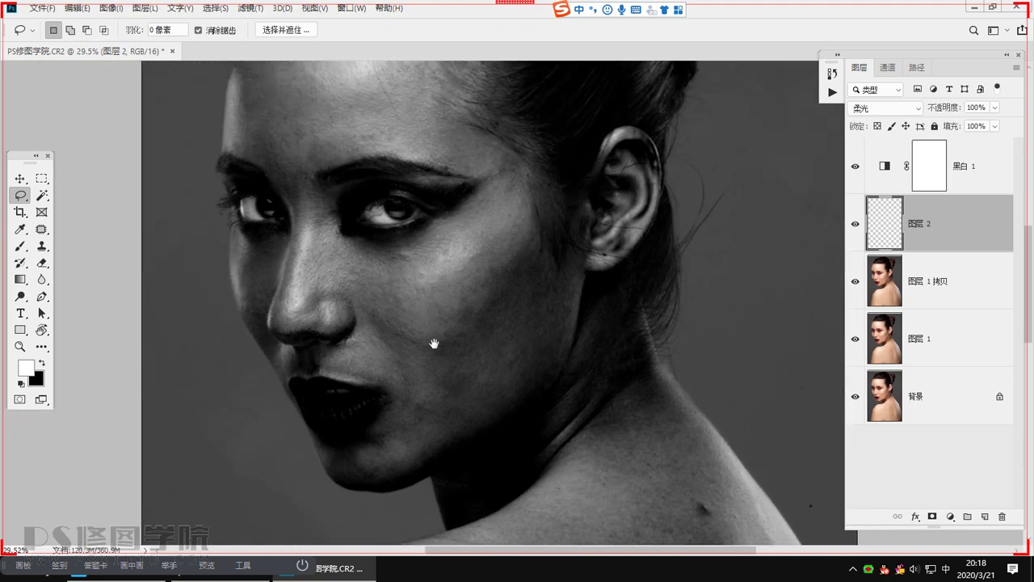
left_click_drag(344, 316, 376, 346)
left_click_drag(333, 318, 340, 353)
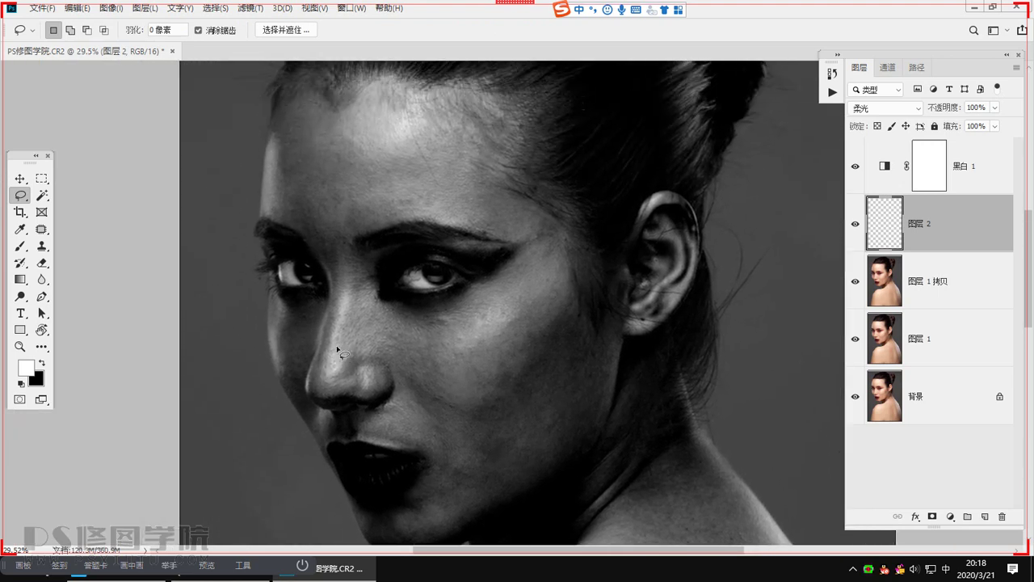
mouse_move(348, 133)
left_mouse_down()
mouse_move(418, 149)
mouse_move(330, 192)
mouse_move(352, 268)
left_mouse_up()
mouse_move(380, 478)
left_mouse_down()
mouse_move(407, 521)
mouse_move(410, 421)
mouse_move(384, 477)
mouse_move(422, 459)
left_mouse_up()
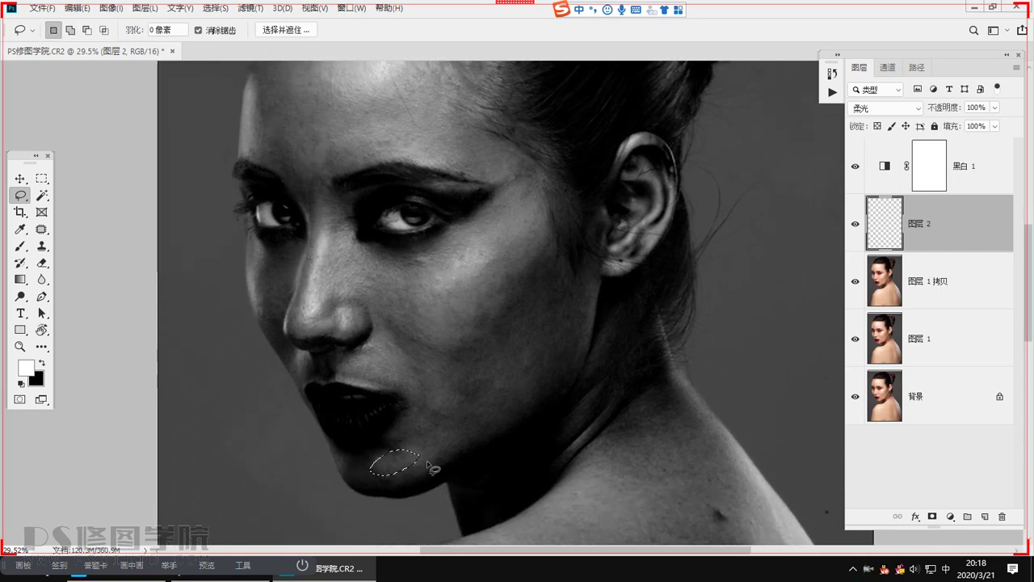
left_click_drag(320, 337, 321, 368)
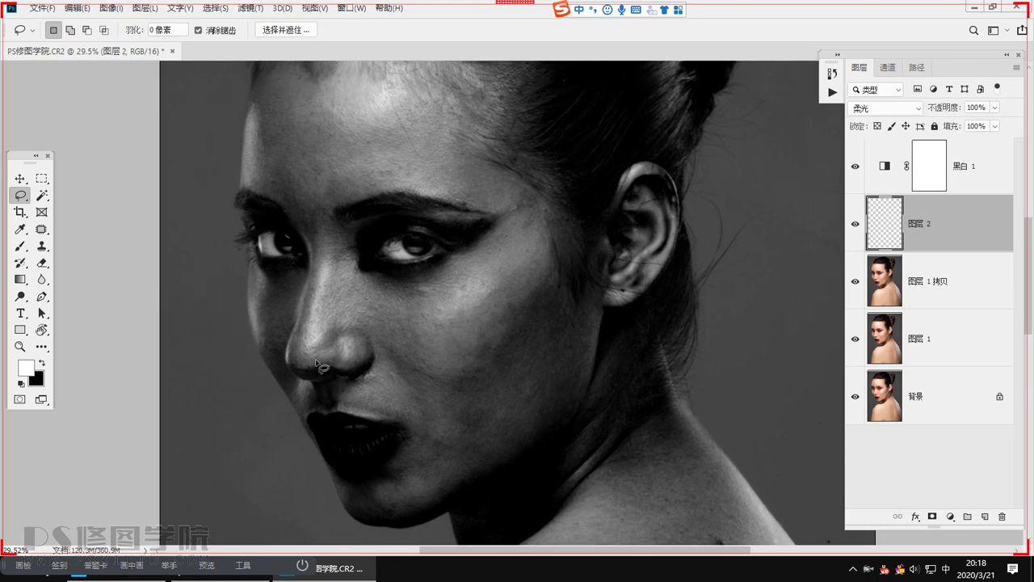
Step: Outline the uneven dark area of the cheek from ear to jaw with the Lasso, and clear the selection
mouse_move(323, 262)
left_mouse_down()
mouse_move(314, 370)
mouse_move(334, 300)
mouse_move(326, 268)
left_mouse_up()
key("shift")
mouse_move(328, 87)
left_mouse_down()
mouse_move(404, 127)
mouse_move(405, 115)
left_mouse_up()
mouse_move(441, 273)
left_mouse_down()
mouse_move(503, 295)
mouse_move(509, 284)
left_mouse_up()
left_click_drag(452, 364, 432, 298)
left_click_drag(495, 343, 543, 390)
key("ctrl+d")
mouse_move(501, 121)
left_mouse_down()
mouse_move(354, 366)
mouse_move(333, 470)
mouse_move(555, 357)
mouse_move(643, 144)
mouse_move(502, 122)
left_mouse_up()
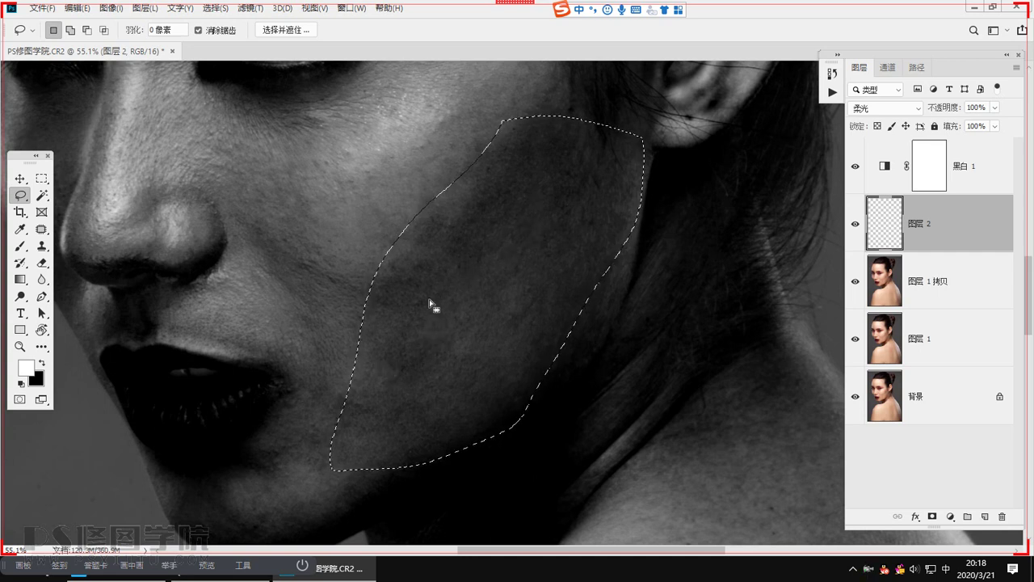
key("b")
key("ctrl+d")
Step: Retouch patches on the shadowed lower cheek with the Brush, swapping white for black and enlarging the brush to 79 px
mouse_move(430, 374)
left_mouse_down()
mouse_move(450, 332)
mouse_move(430, 340)
left_mouse_up()
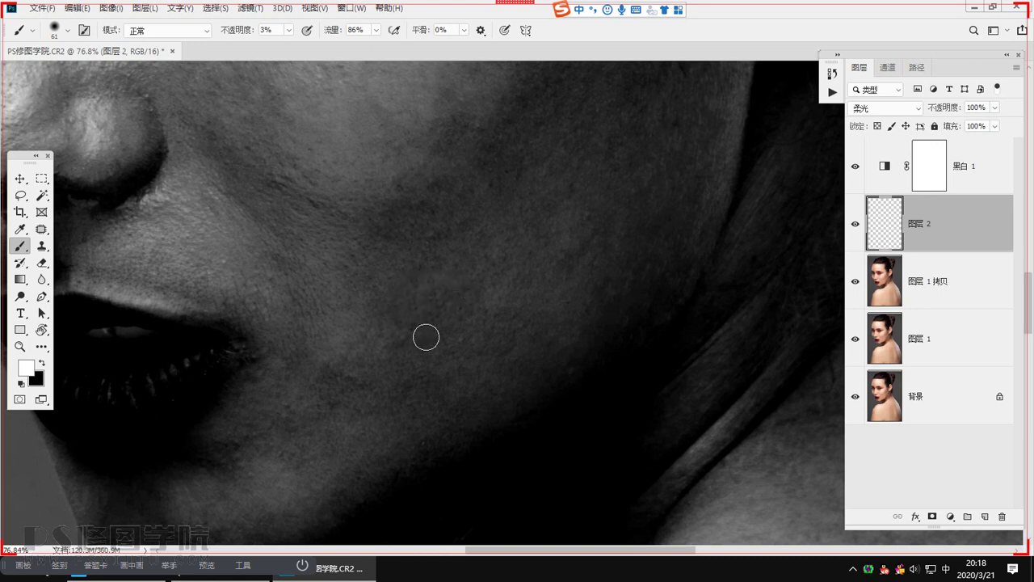
key("bracketleft")
key("bracketleft")
key("bracketleft")
key("bracketleft")
key("shift")
key("x")
key("bracketright")
key("bracketright")
key("bracketright")
key("bracketright")
key("bracketright")
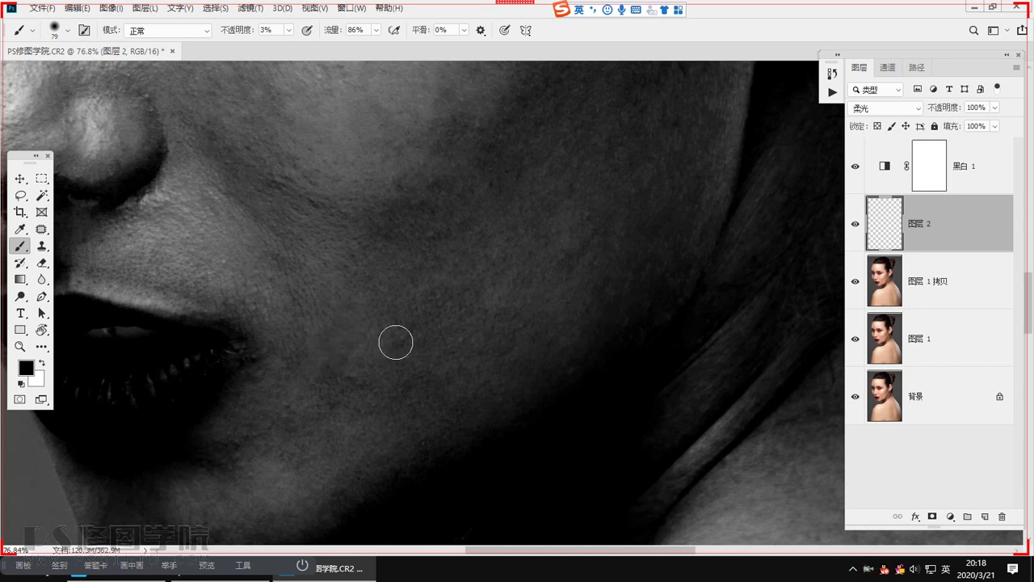
Step: Lighten dark patches on the cheek beside the mouth and nose with a 35 px white brush
left_click_drag(362, 372, 399, 332)
key("bracketleft")
key("bracketleft")
key("bracketleft")
key("x")
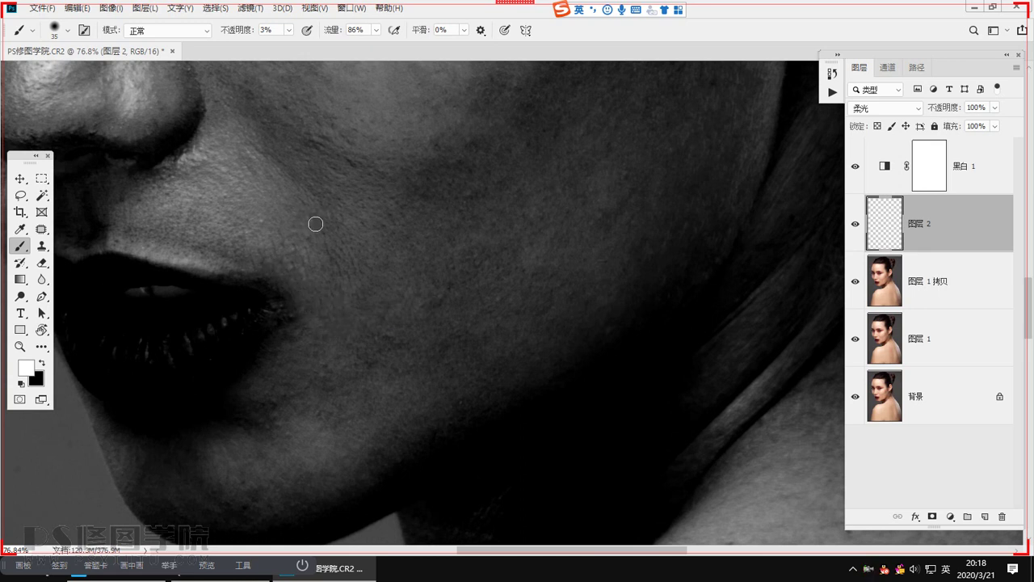
left_click_drag(327, 224, 447, 281)
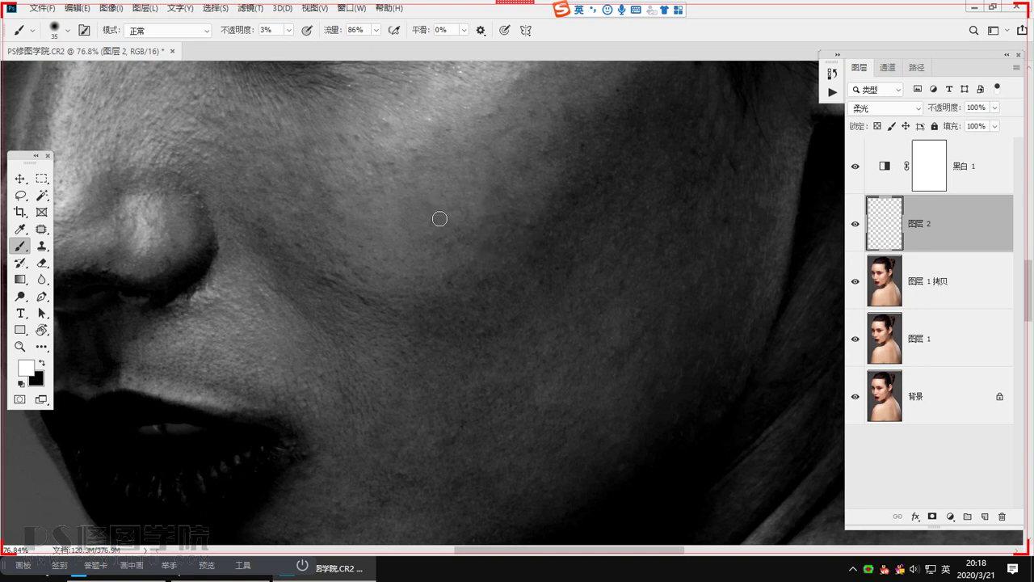
Step: Hide the Soft Light layer 图层 2, capture the cheek area and send the screenshot to the 腾讯课堂 class chat
scroll(501, 265, "down", 3)
left_click(855, 224)
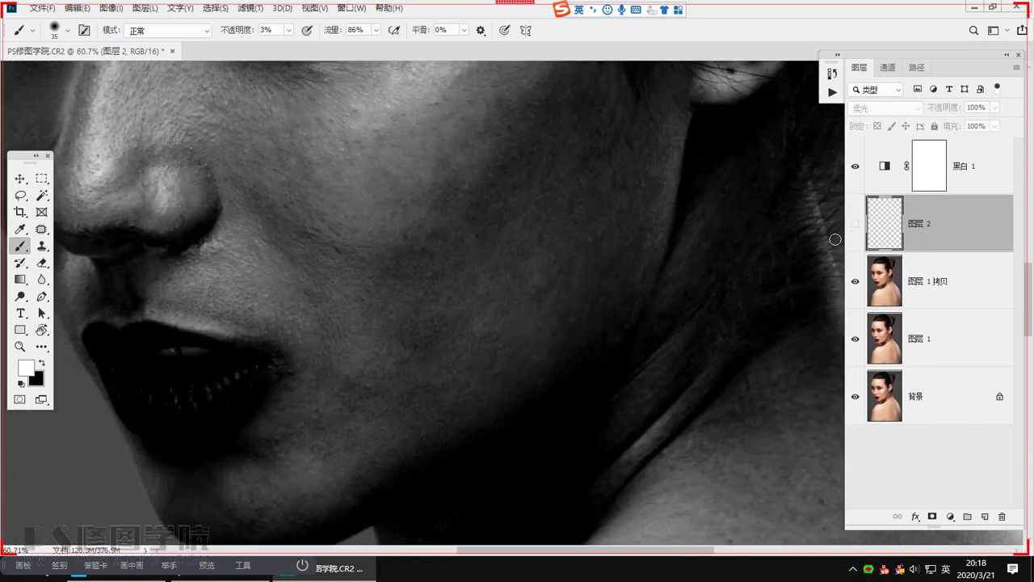
key("ctrl+alt+a")
left_click_drag(262, 154, 552, 420)
double_click(483, 361)
left_click(145, 574)
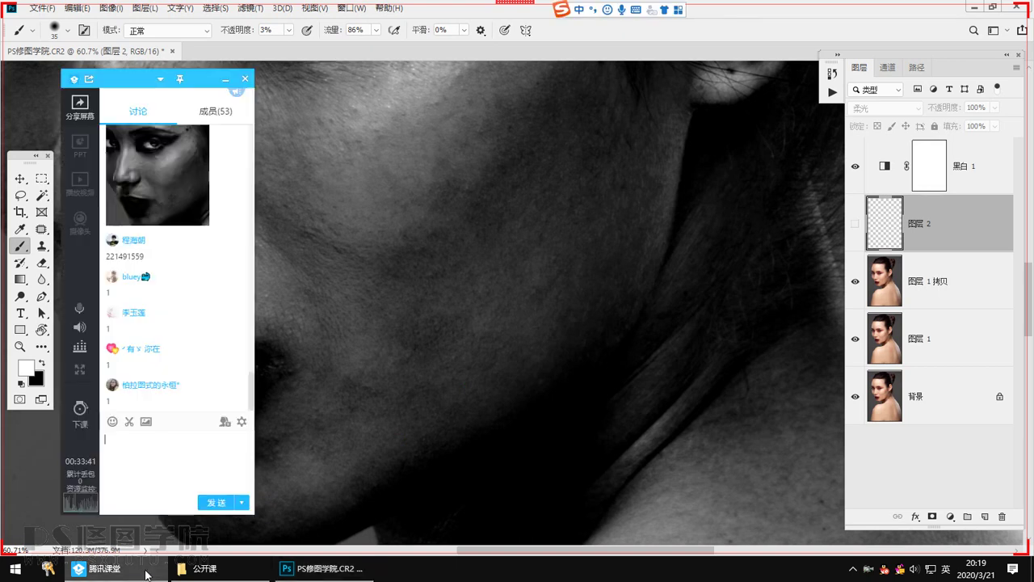
key("ctrl+v")
left_click(217, 502)
left_click(865, 233)
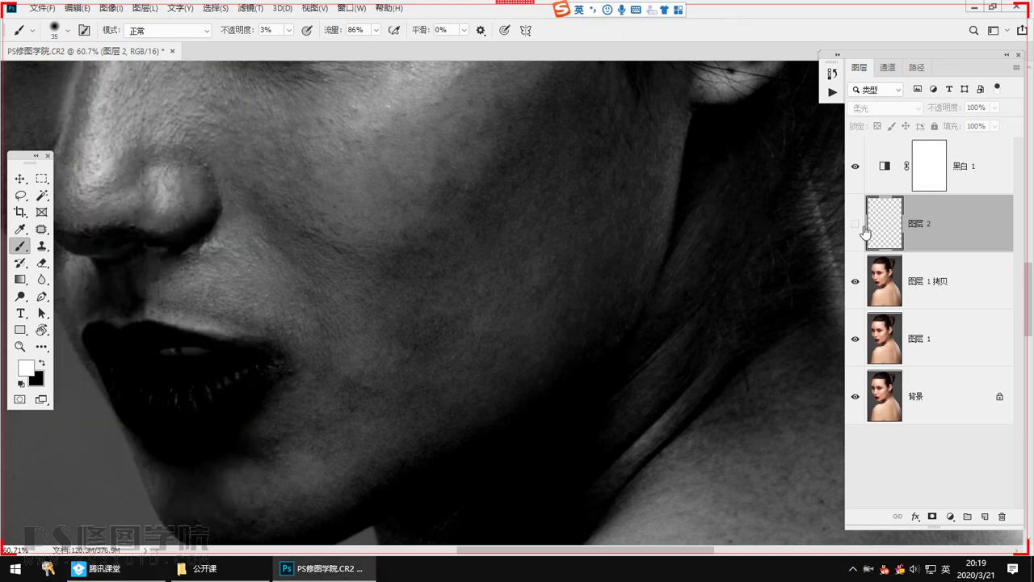
Step: Show 图层 2 again in Photoshop, capture the same cheek area and send it to the 腾讯课堂 class chat
left_click(855, 224)
key("ctrl+alt+a")
left_click_drag(270, 147, 546, 426)
double_click(386, 372)
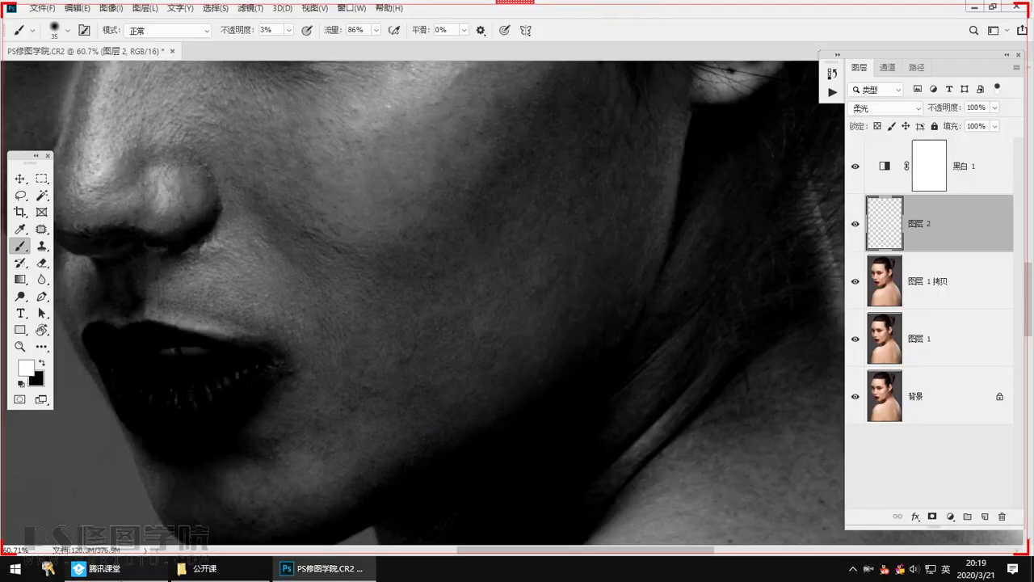
left_click(121, 568)
key("ctrl+v")
left_click(215, 503)
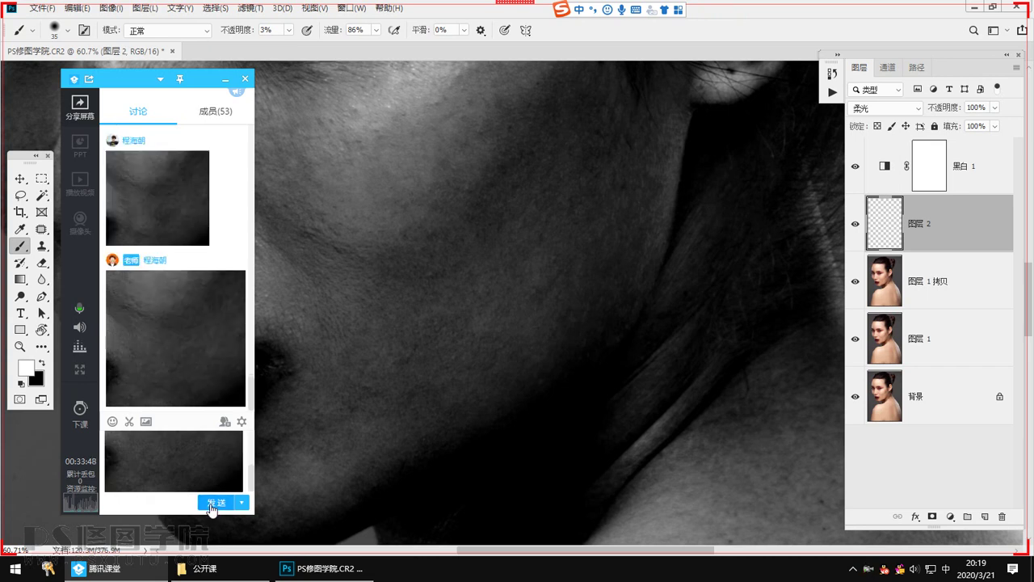
left_click(891, 231)
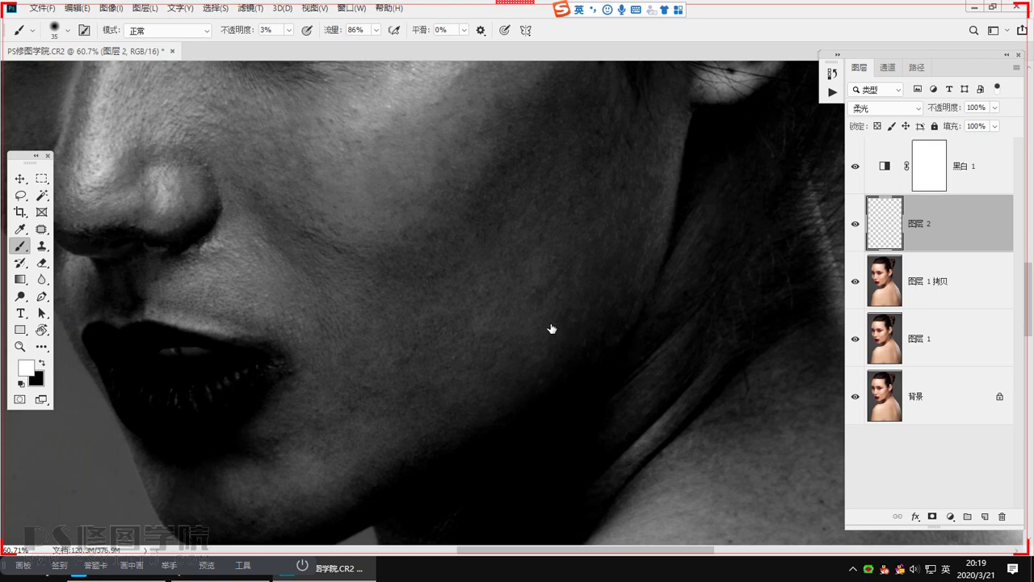
Step: Even out the lower cheek on 图层 2 with the 35 px brush, alternating black on light spots and white on dark spots
scroll(552, 329, "up", 3)
key("x")
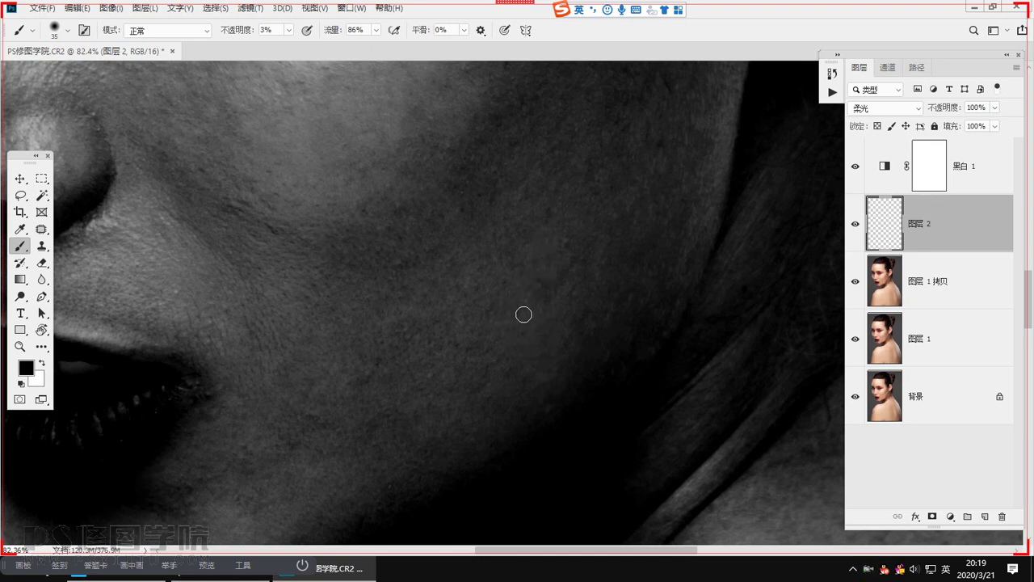
key("x")
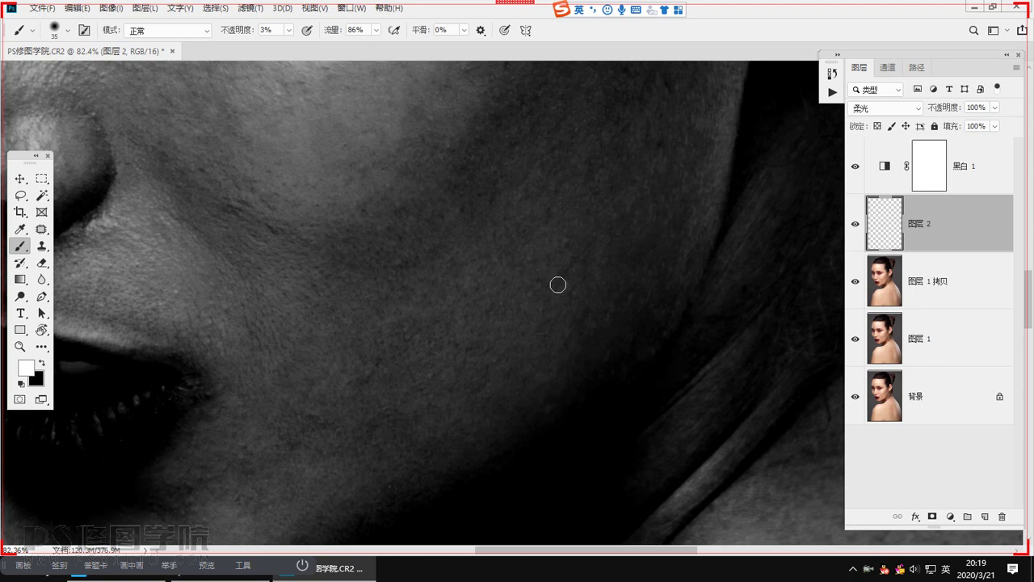
key("x")
scroll(464, 242, "left", 3)
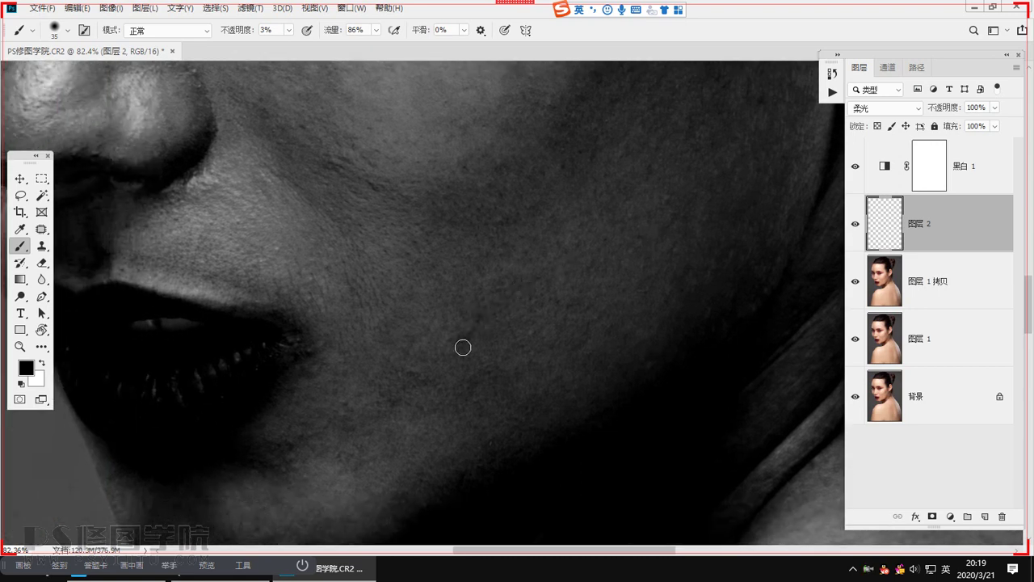
key("x")
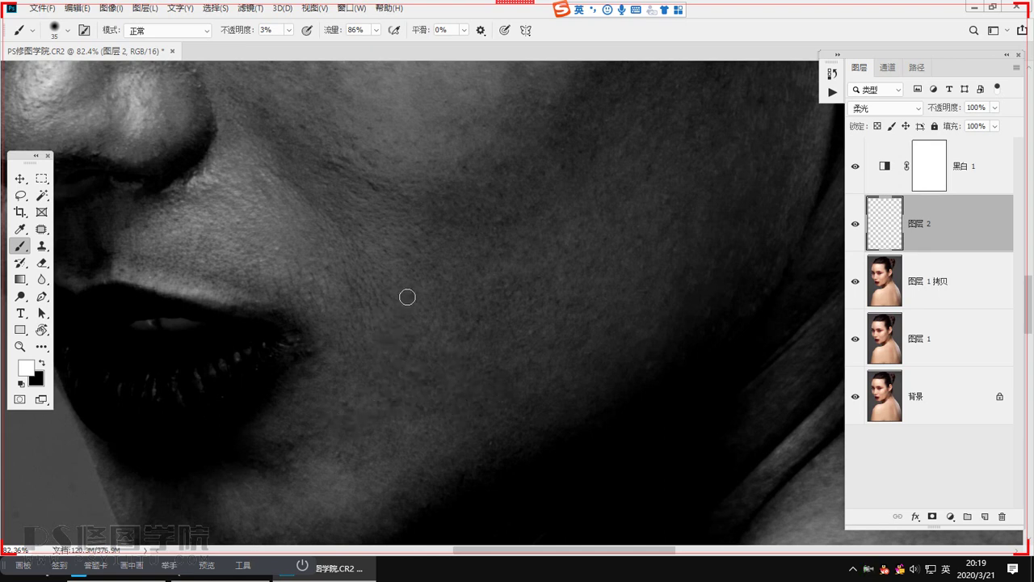
Step: Examine the upper cheek, eye area and forehead for uneven light and shadow patches
left_click_drag(479, 197, 465, 367)
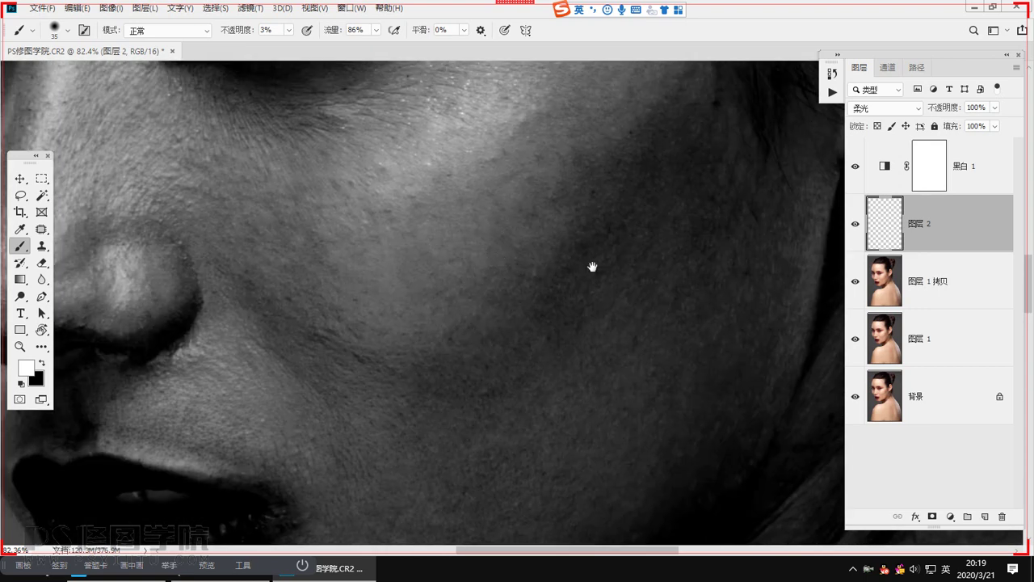
left_click_drag(593, 267, 490, 302)
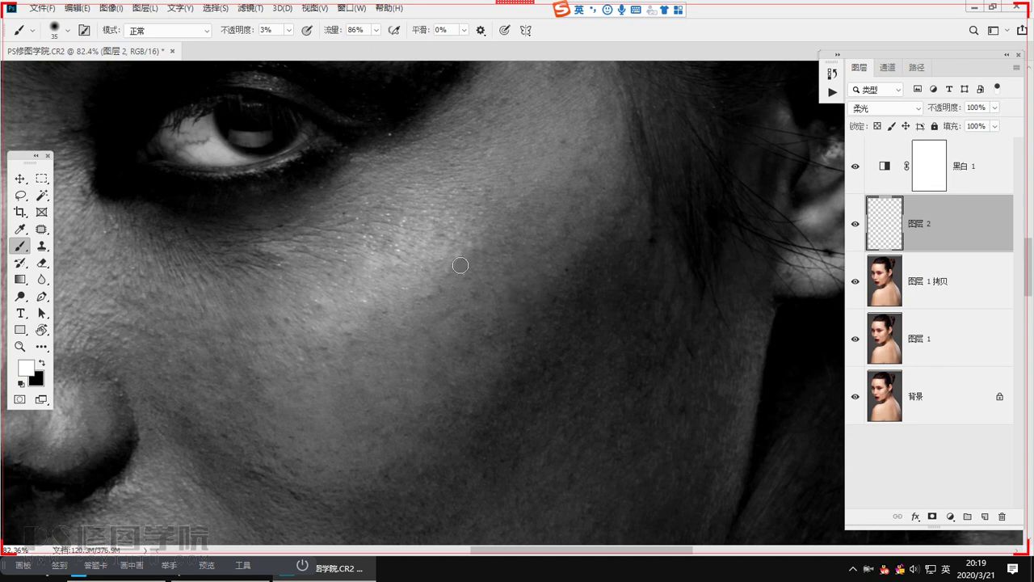
left_click_drag(611, 231, 603, 209)
left_click_drag(599, 369, 589, 344)
left_click_drag(380, 332, 605, 417)
left_click_drag(468, 361, 501, 362)
left_click_drag(414, 323, 402, 475)
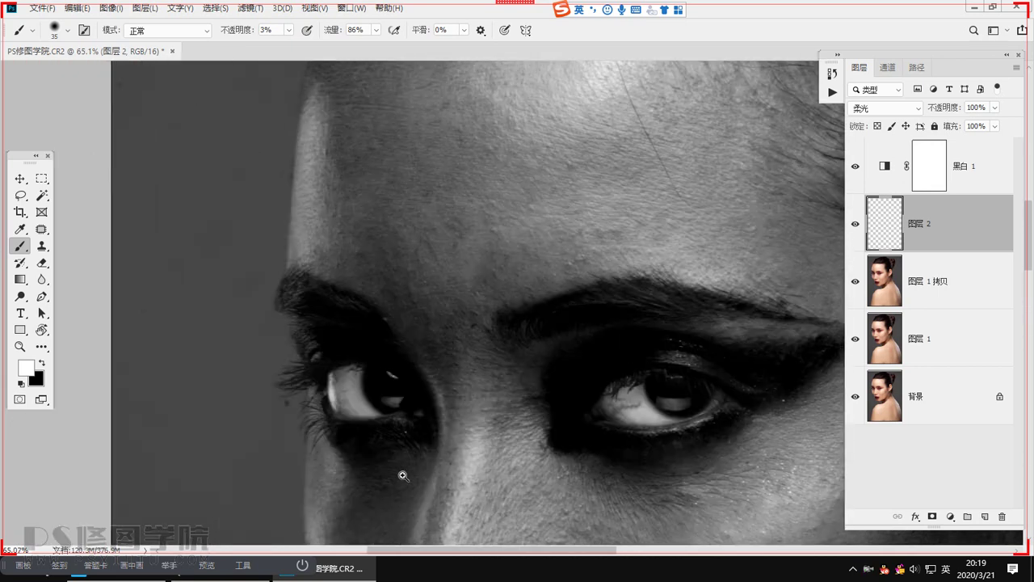
scroll(444, 428, "up", 3)
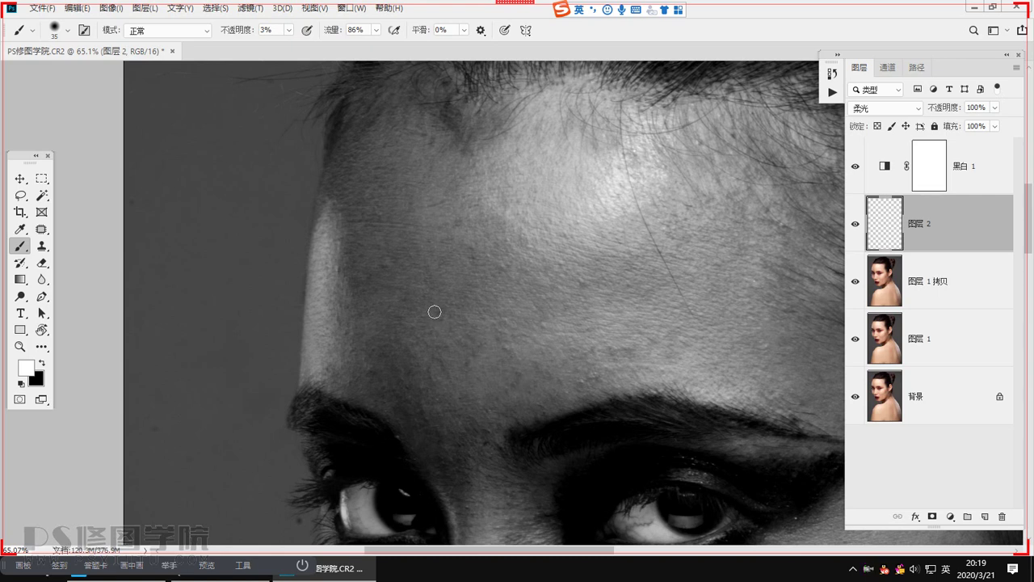
Step: Lighten the dark patches on the forehead above and between the eyebrows with a 23 px white brush
left_click_drag(398, 299, 448, 338)
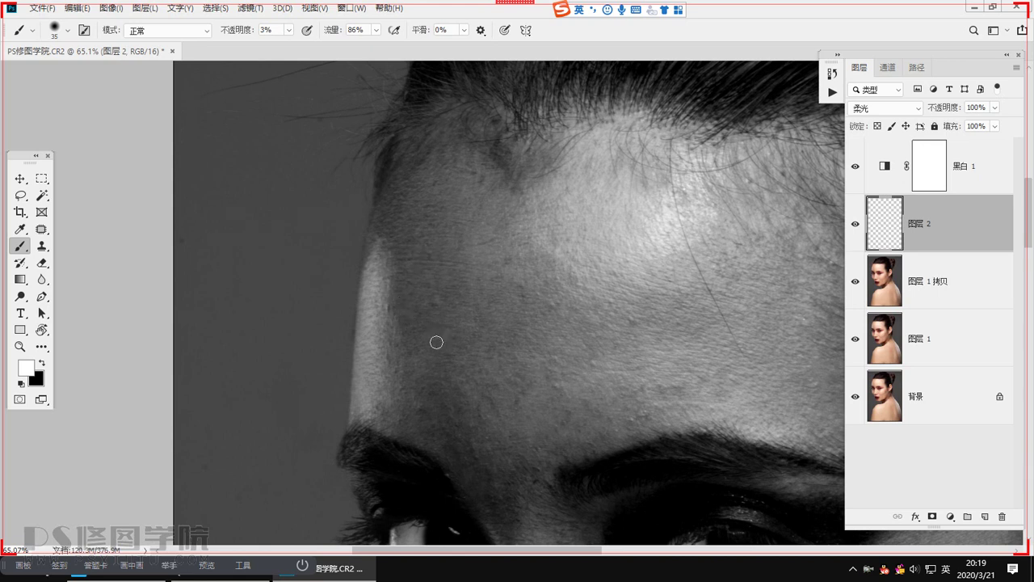
scroll(436, 342, "down", 3)
left_click_drag(471, 417, 521, 455)
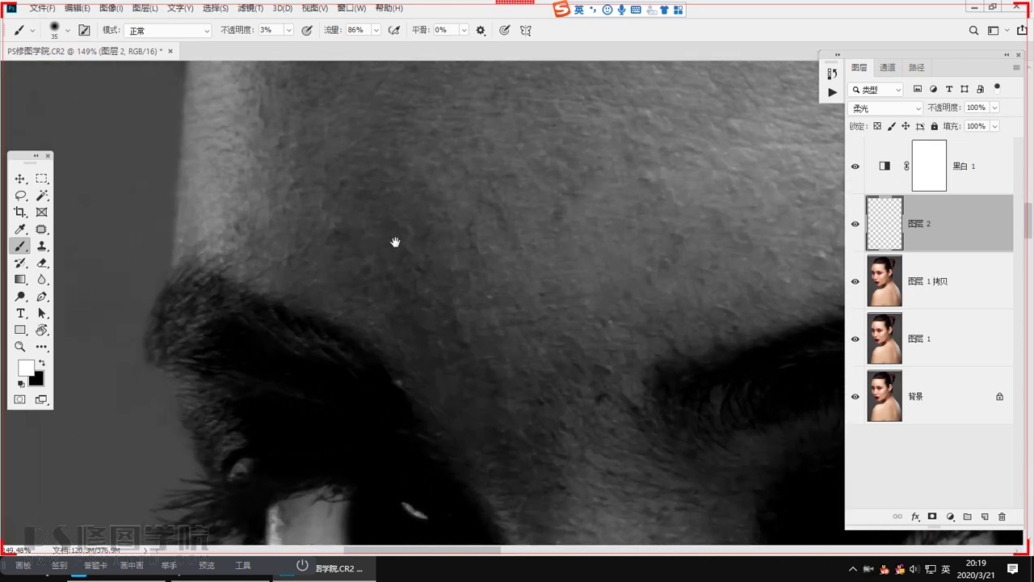
key("bracketleft")
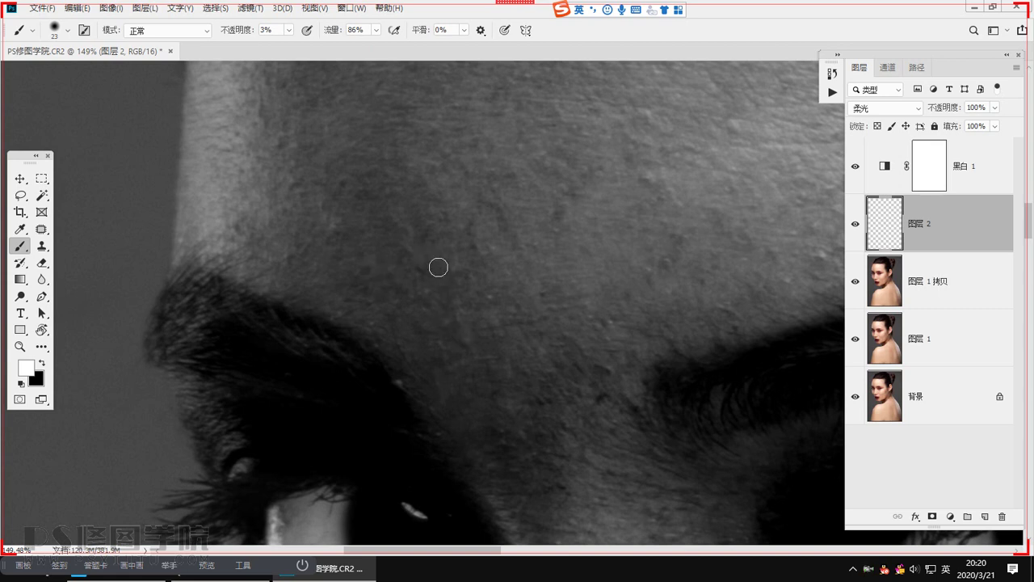
left_click_drag(439, 266, 416, 269)
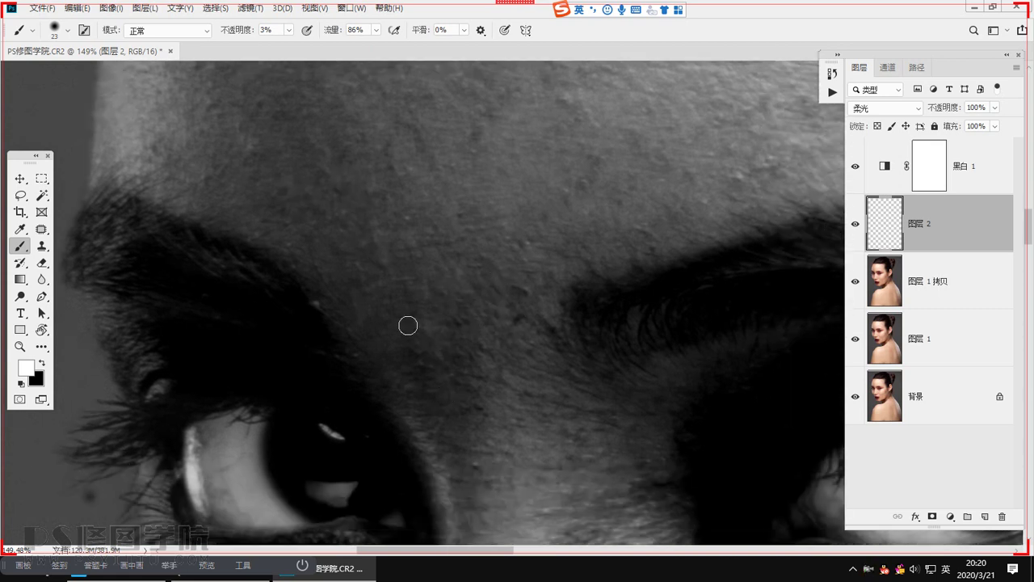
left_click_drag(409, 279, 482, 375)
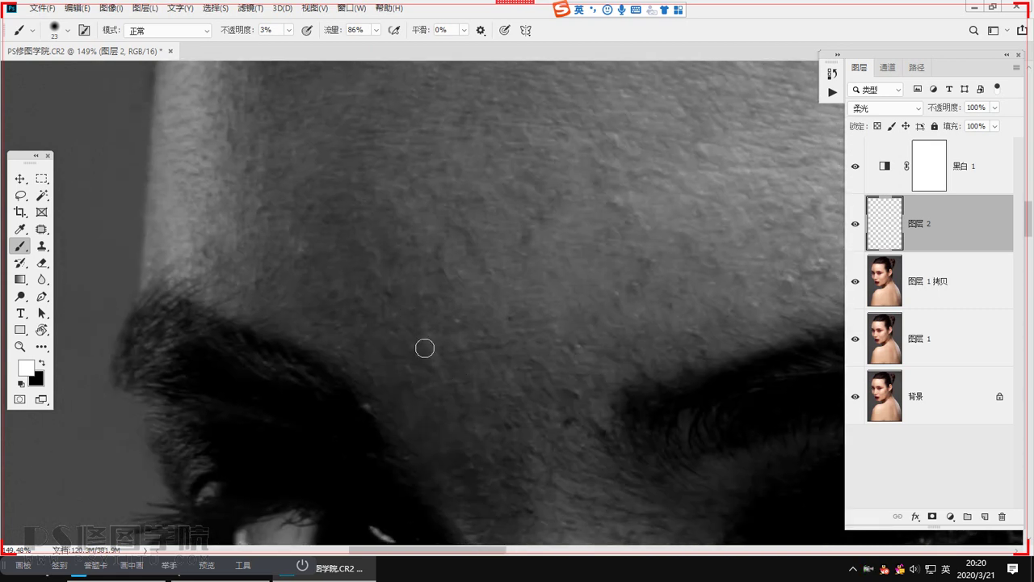
left_click_drag(403, 310, 452, 342)
Step: Hide the black-and-white layer 黑白 1 and check the whole face in colour
left_click_drag(475, 285, 397, 422)
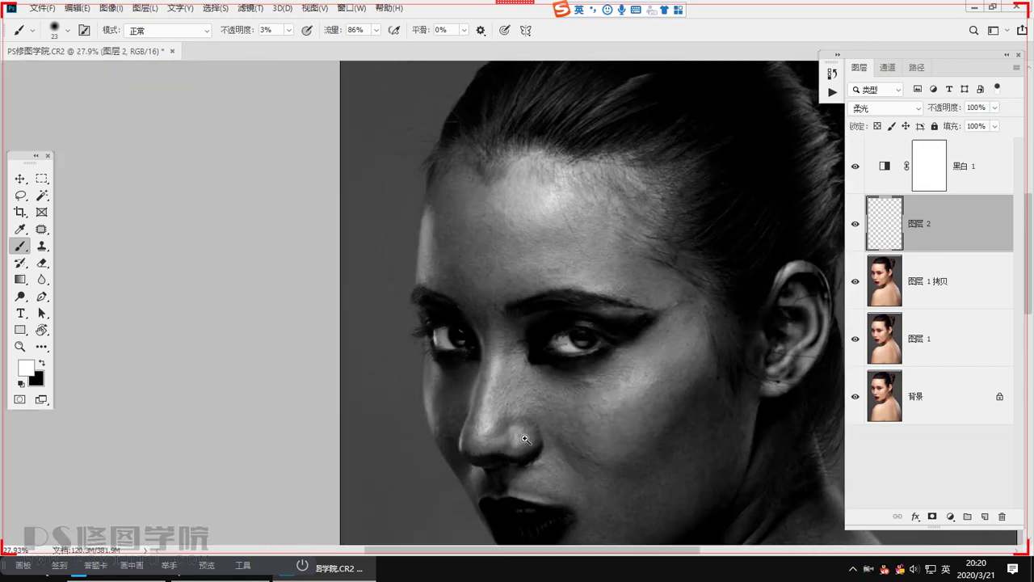
left_click_drag(523, 431, 434, 385)
left_click_drag(586, 265, 594, 264)
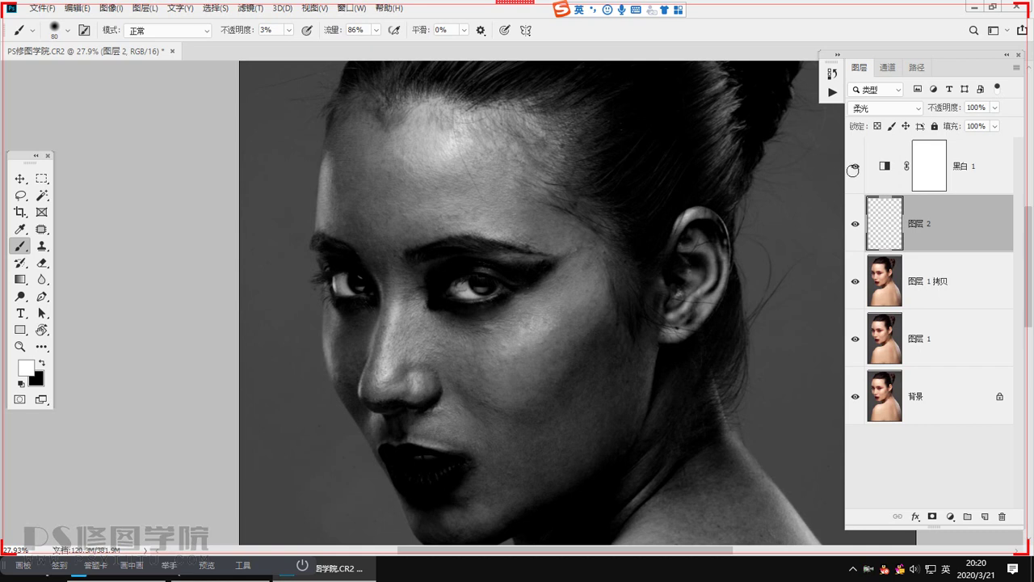
left_click(853, 170)
left_click_drag(636, 346, 598, 305)
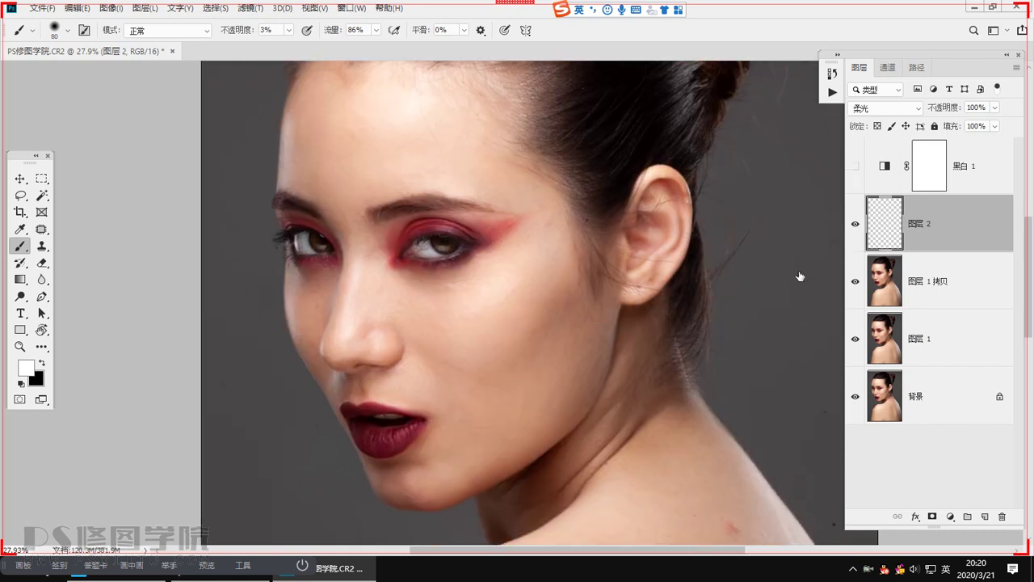
Step: Stamp the visible layers into a new layer above 图层 2, inverted and blended with Linear Light (线性光)
key("ctrl+shift+alt+e")
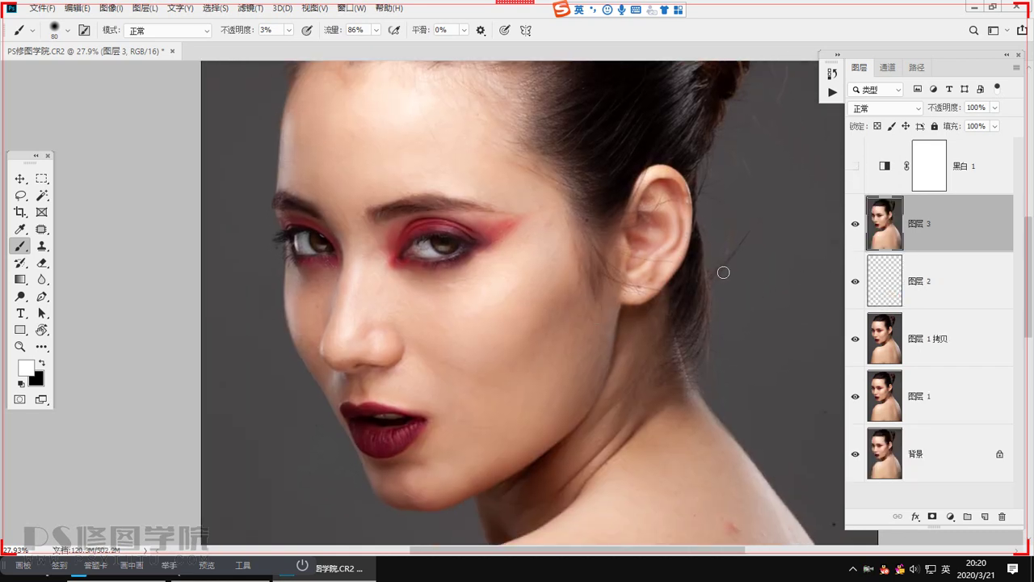
key("ctrl+i")
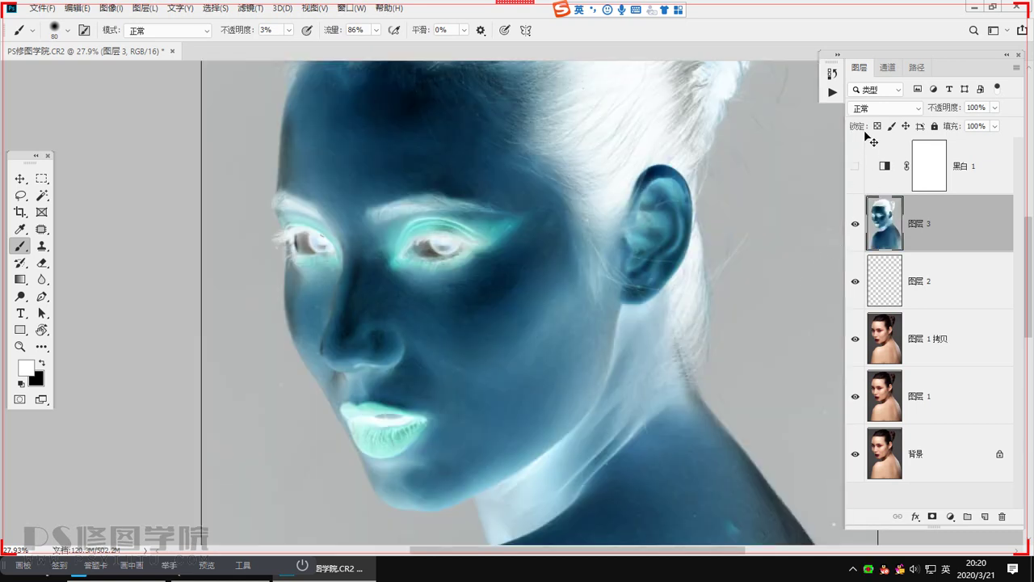
left_click(885, 107)
left_click(877, 327)
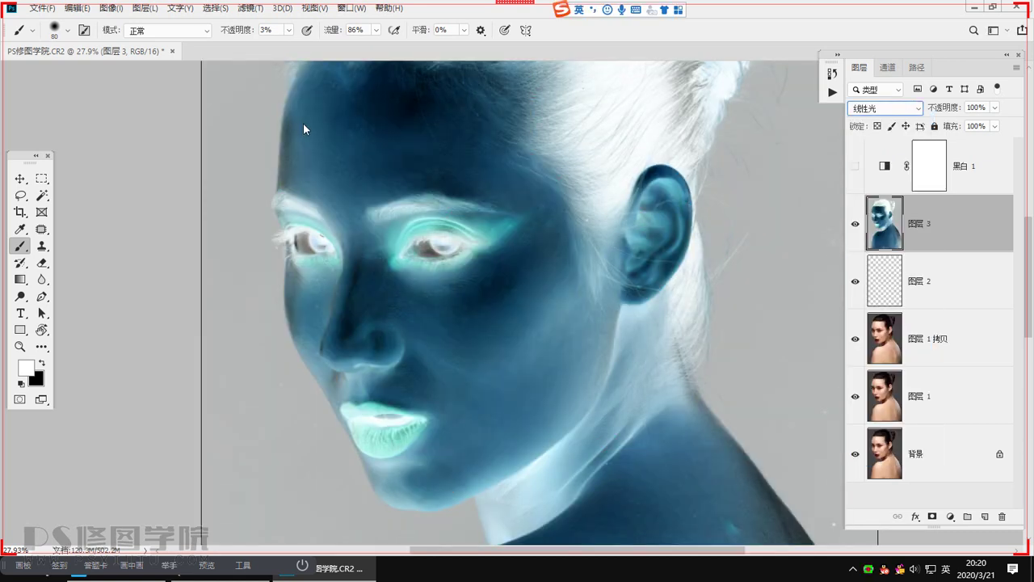
left_click(252, 10)
mouse_move(330, 290)
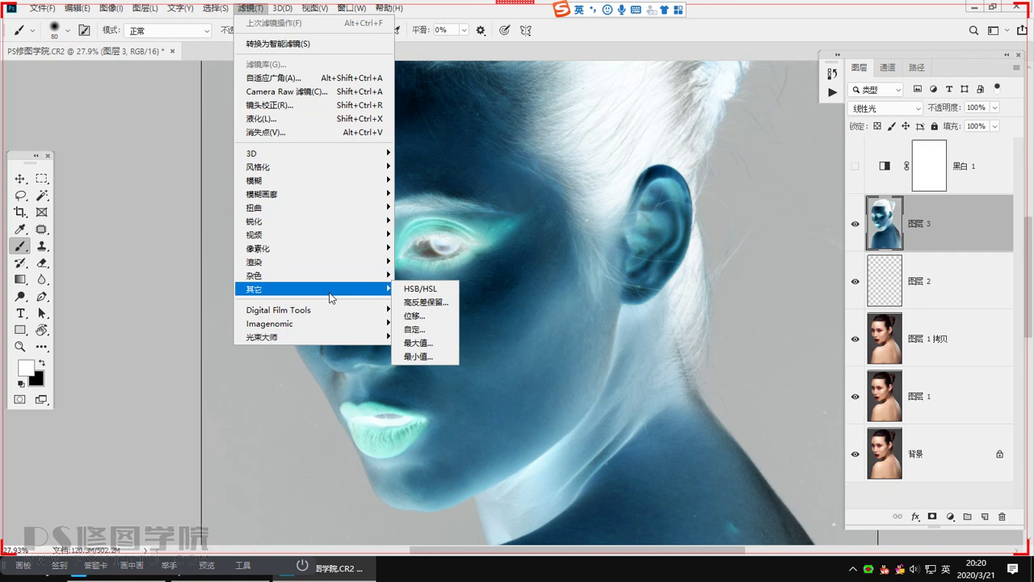
left_click(443, 305)
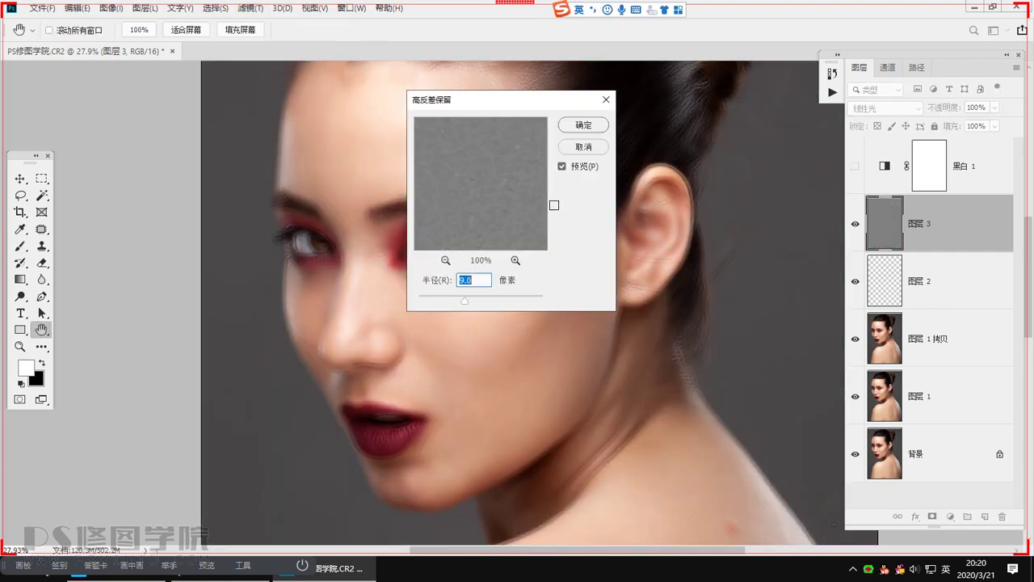
left_click(575, 146)
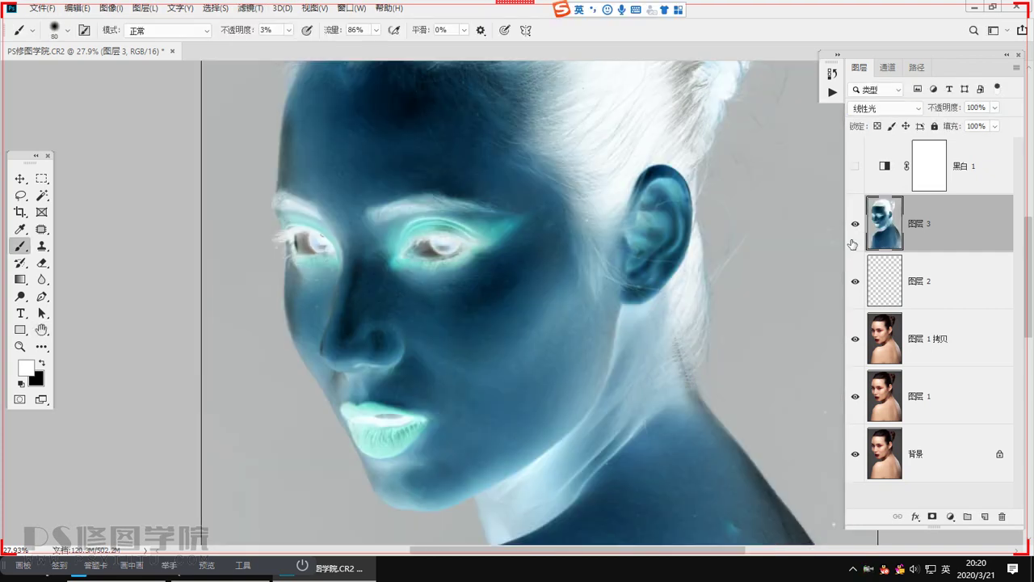
Step: Show the black-and-white layer 黑白 1 and open the High Pass filter (高反差保留) on 图层 3 with the cheek in view
left_click(855, 168)
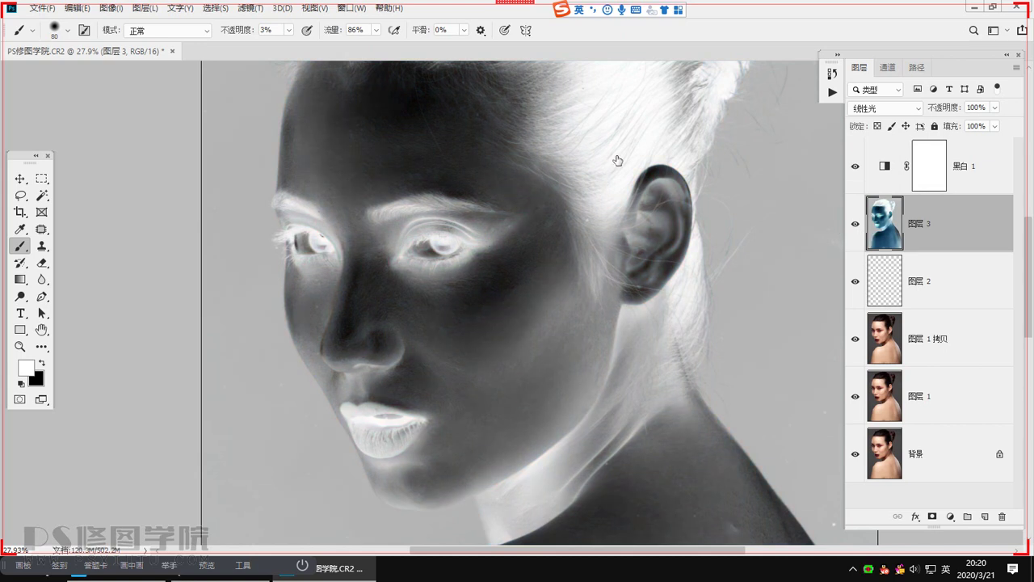
left_click(250, 8)
mouse_move(348, 286)
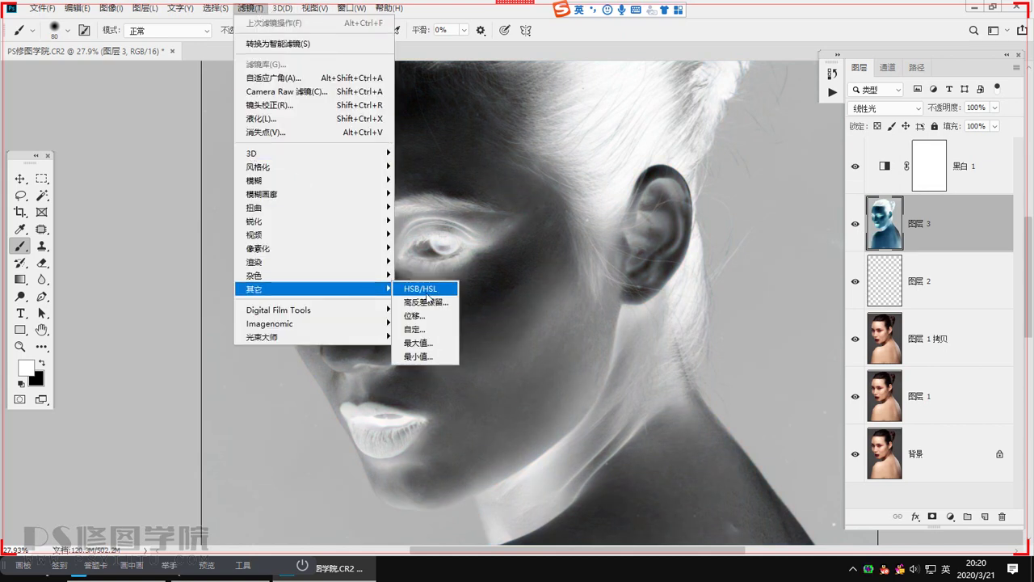
left_click(432, 288)
left_click_drag(533, 102, 775, 152)
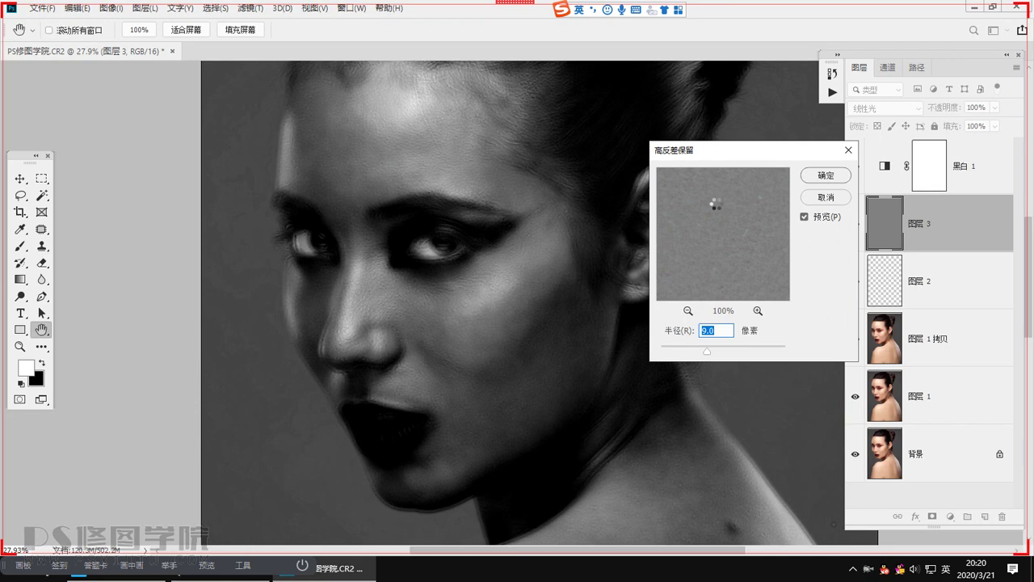
scroll(583, 357, "up", 3)
scroll(600, 385, "up", 1)
scroll(571, 393, "up", 1)
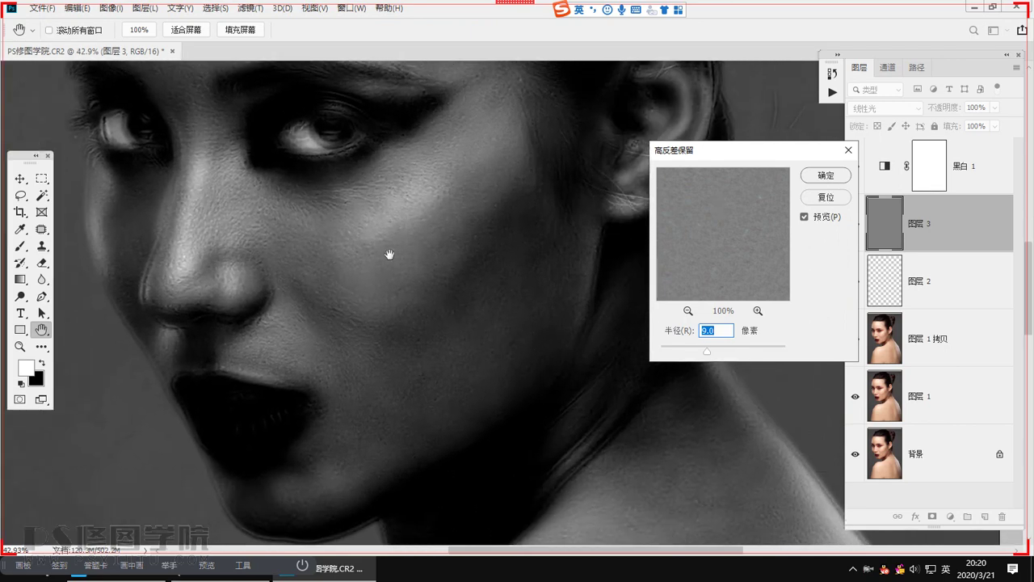
Step: Capture the cheek preview at the 9.0 px High Pass radius and send it to the class discussion chat
key("ctrl+alt+a")
left_click_drag(299, 165, 536, 466)
double_click(420, 383)
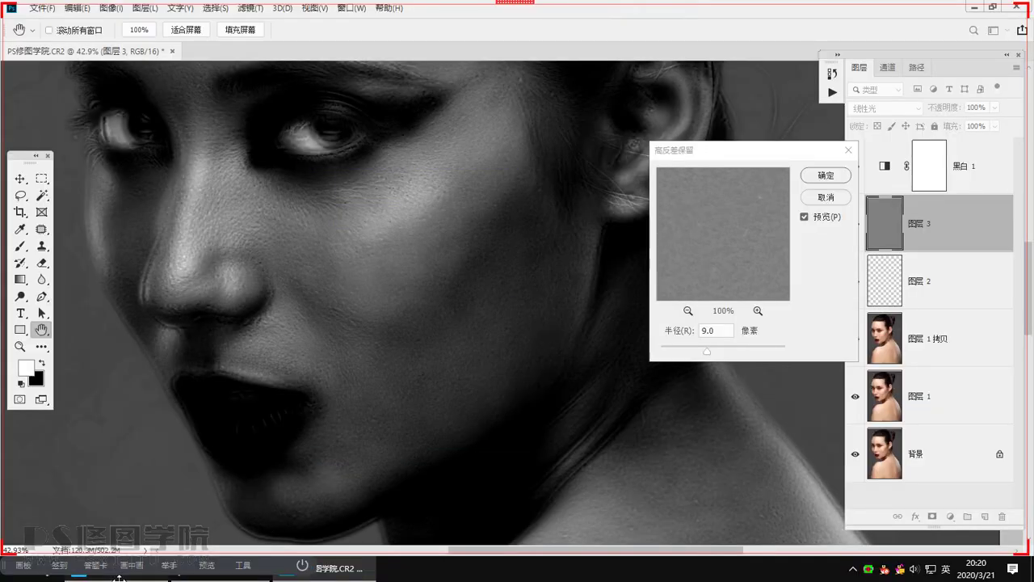
left_click(118, 576)
key("ctrl+v")
left_click(217, 504)
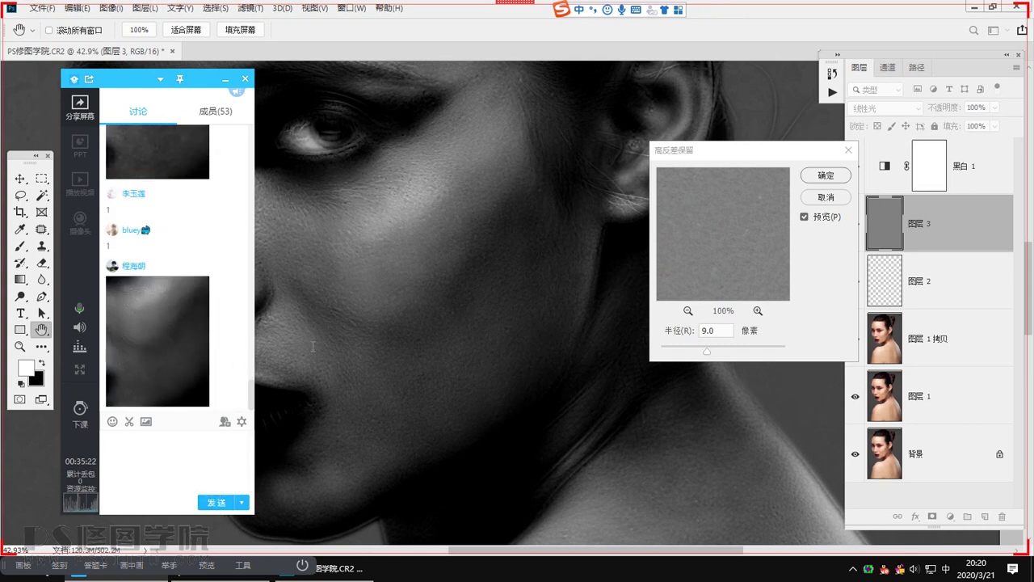
Step: Return to Photoshop and set the High Pass radius to 15.3 px
left_click(714, 156)
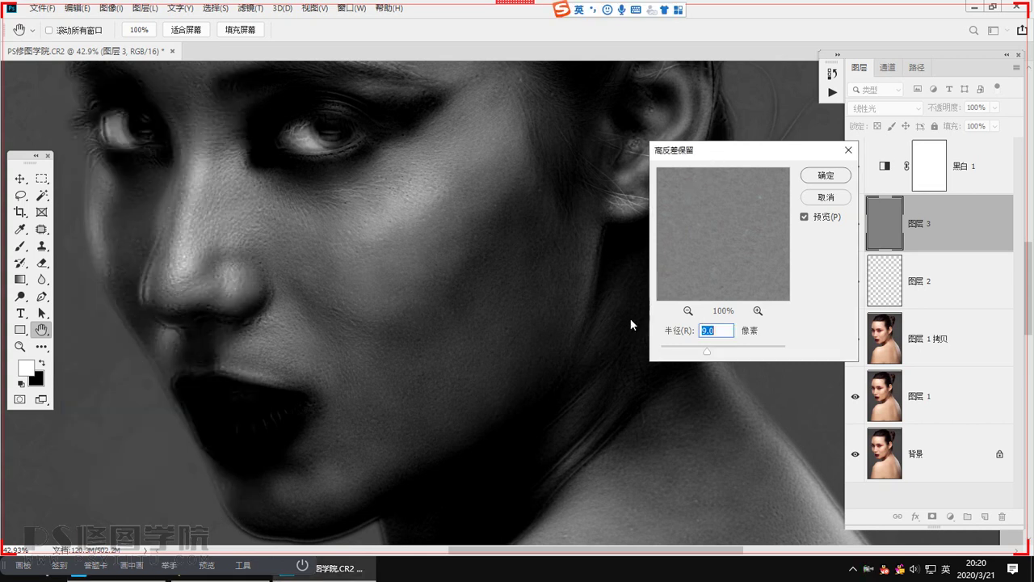
left_click(714, 353)
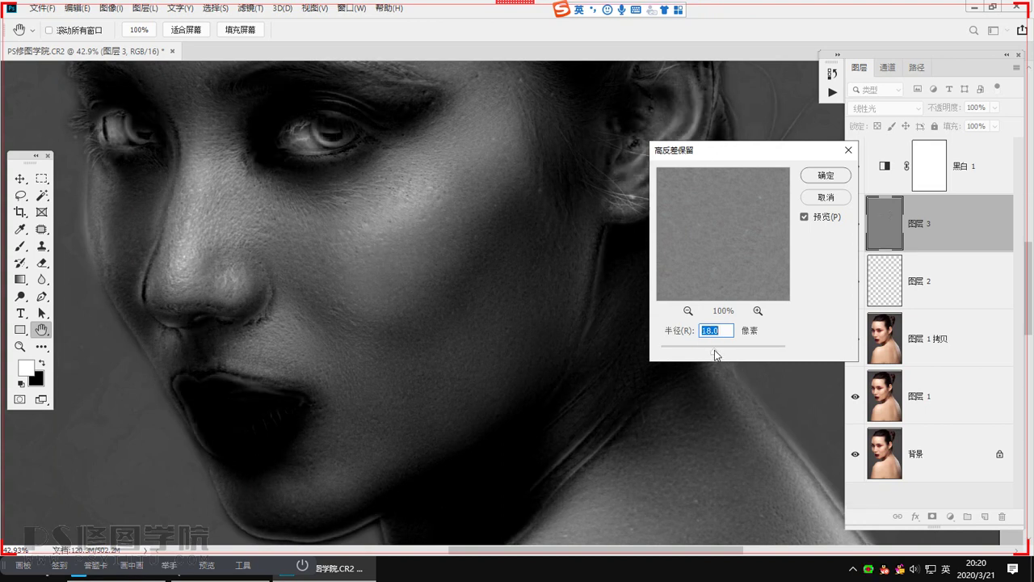
left_click_drag(709, 353, 714, 354)
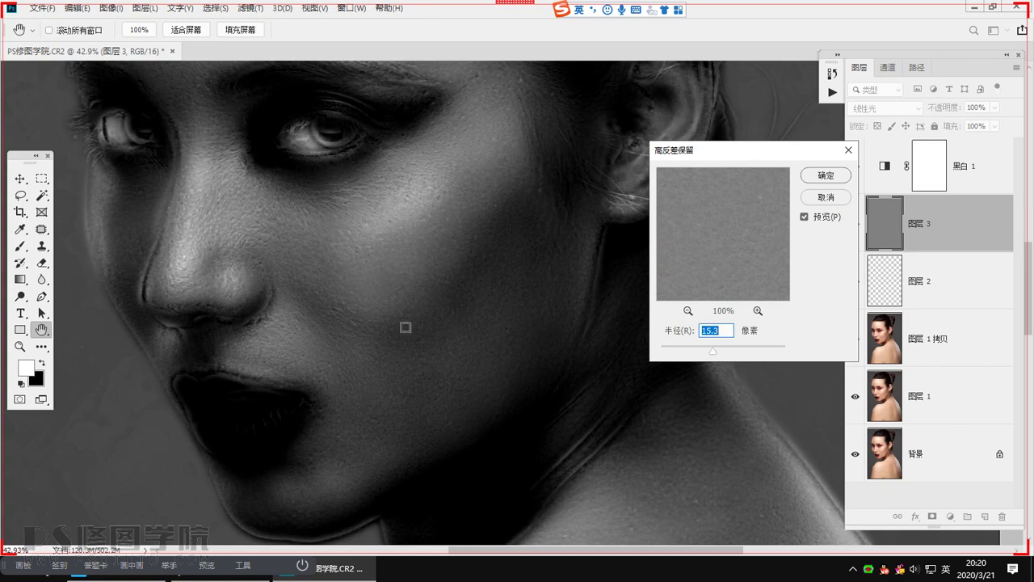
Step: Capture the face preview at the 15.3 px radius and send it to the class discussion chat
key("ctrl+alt+a")
left_click_drag(181, 118, 578, 452)
double_click(409, 342)
left_click(117, 579)
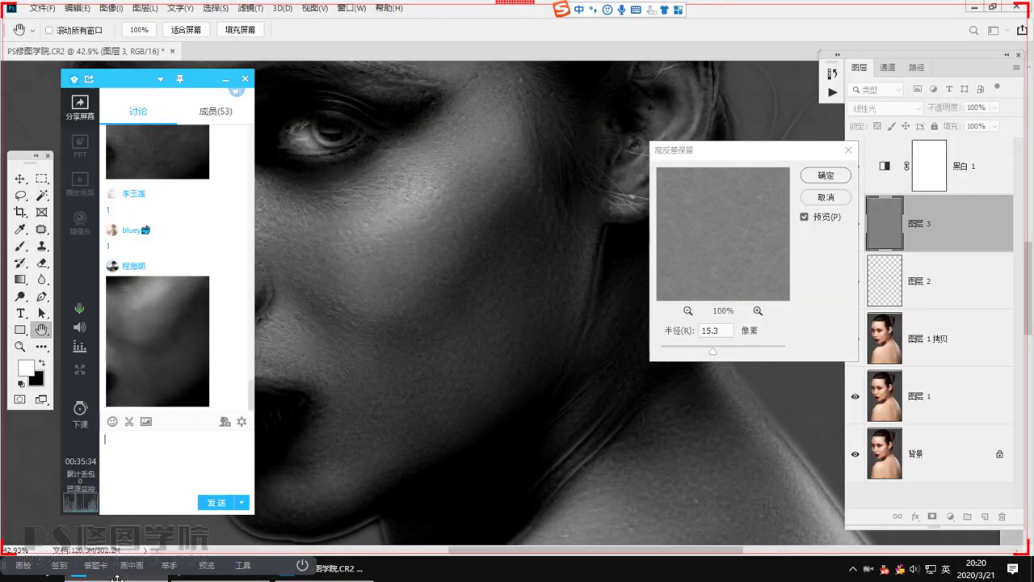
key("ctrl+v")
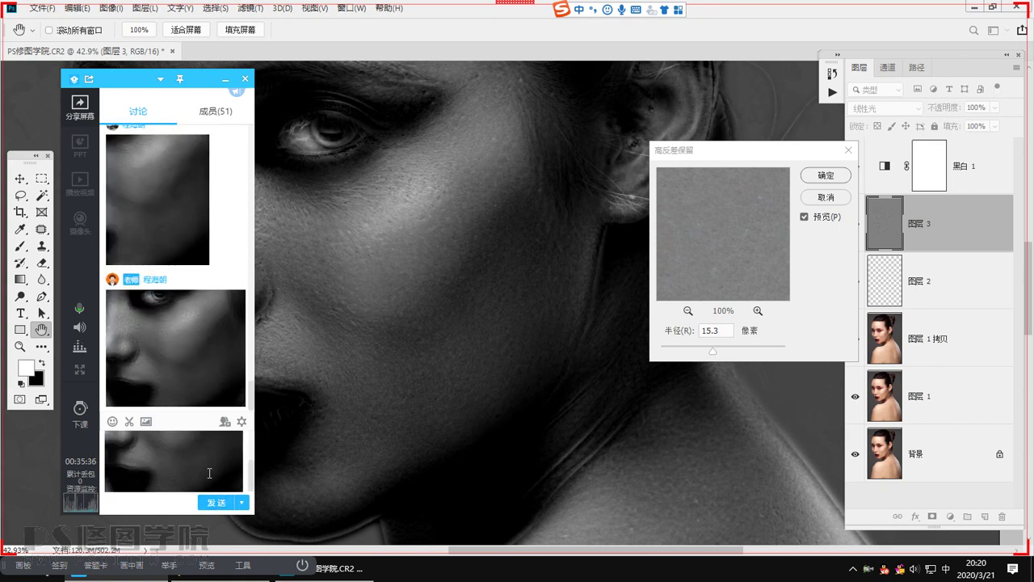
Step: Apply the High Pass filter in Photoshop and soften 图层 3 with a Gaussian Blur (高斯模糊)
left_click(826, 177)
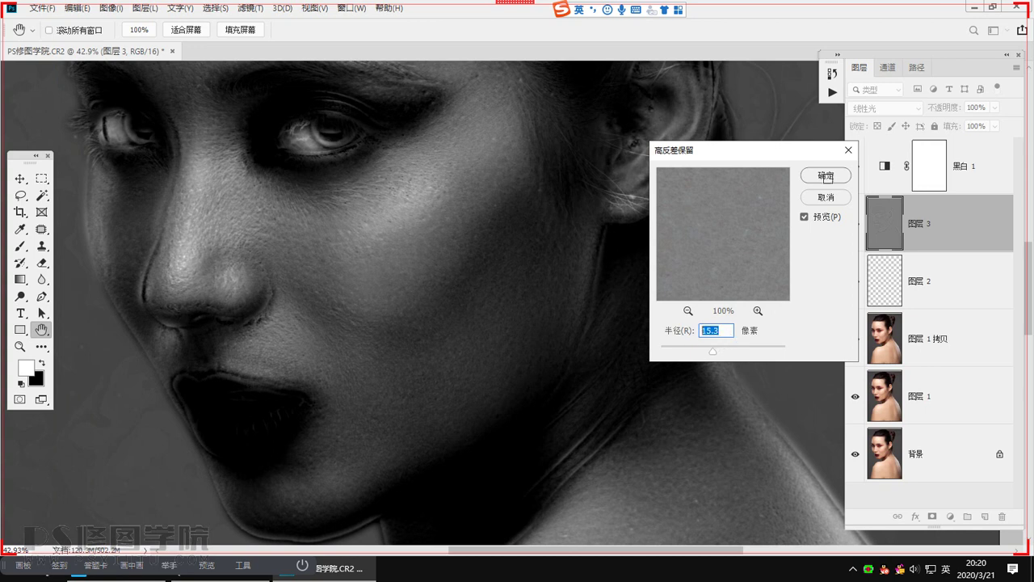
left_click(827, 178)
left_click(250, 8)
mouse_move(337, 180)
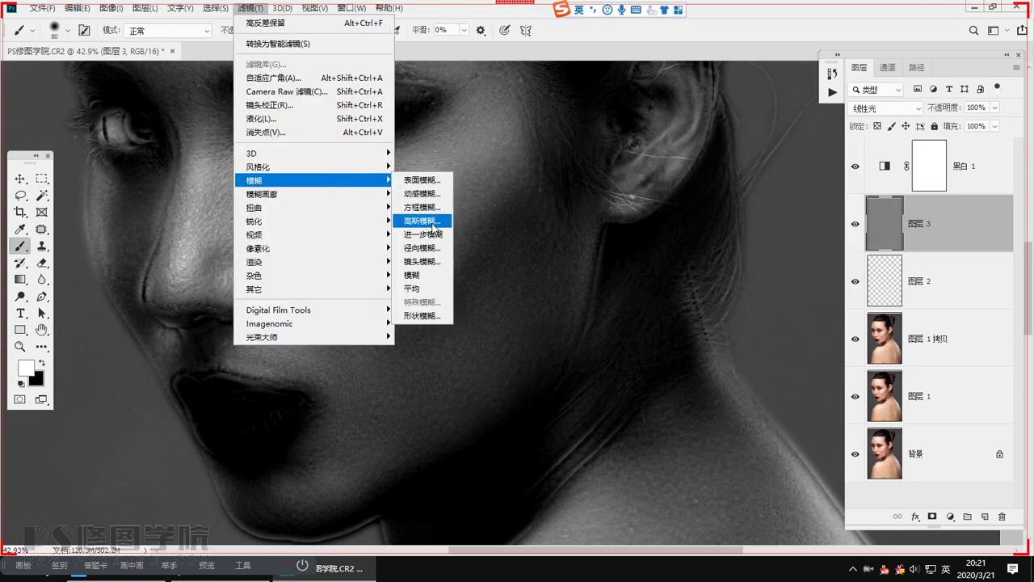
left_click(434, 220)
left_click(483, 281)
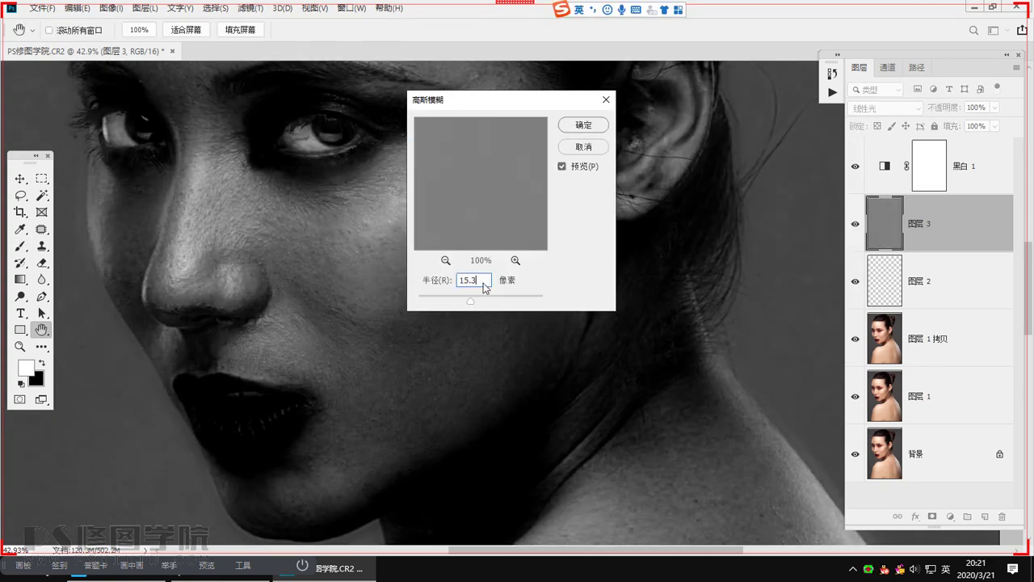
left_click(591, 129)
key("b")
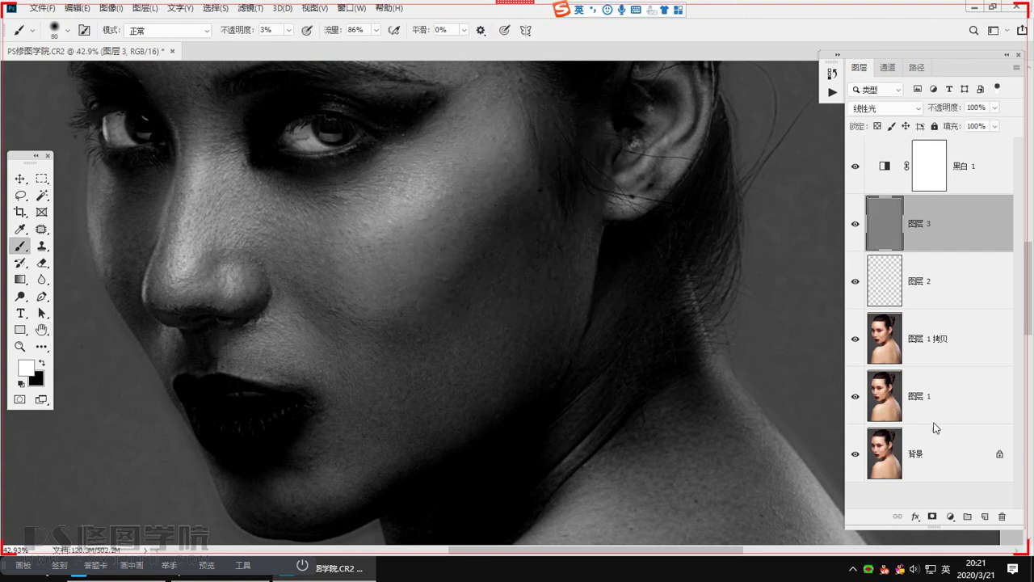
Step: Add a black layer mask to 图层 3 and set a white brush to 100% opacity and 100% flow
left_click(933, 516, "alt")
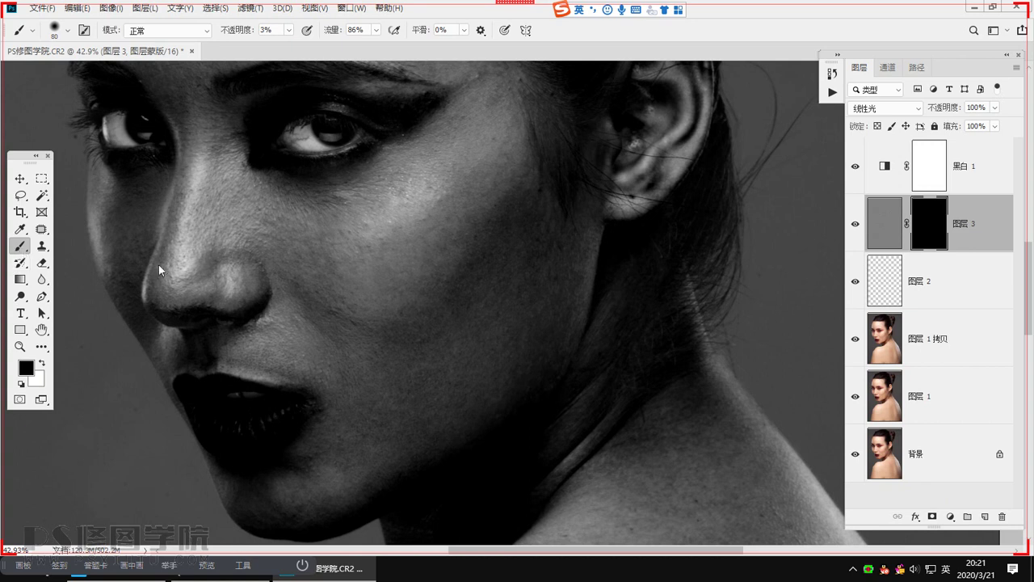
key("x")
left_click(289, 31)
left_click(375, 31)
left_click_drag(378, 46, 408, 49)
Step: Paint white on the 图层 3 mask over the cheek and the skin around the mouth with a 155 px brush
left_click_drag(443, 338, 458, 289)
mouse_move(457, 289)
left_mouse_down()
mouse_move(486, 287)
mouse_move(490, 297)
left_mouse_up()
mouse_move(408, 388)
left_mouse_down()
mouse_move(376, 399)
mouse_move(366, 392)
mouse_move(358, 413)
mouse_move(359, 401)
mouse_move(330, 424)
left_mouse_up()
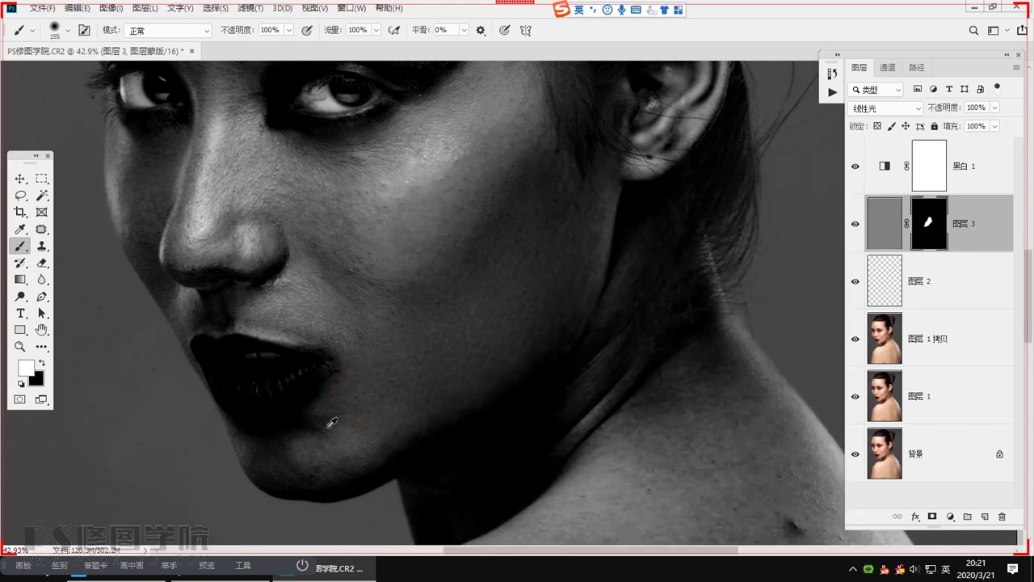
left_click_drag(317, 224, 368, 293)
Step: Paint white on the 图层 3 mask over the forehead, using a 332 px brush for the broad areas
mouse_move(443, 162)
left_mouse_down()
mouse_move(493, 220)
mouse_move(544, 387)
left_mouse_up()
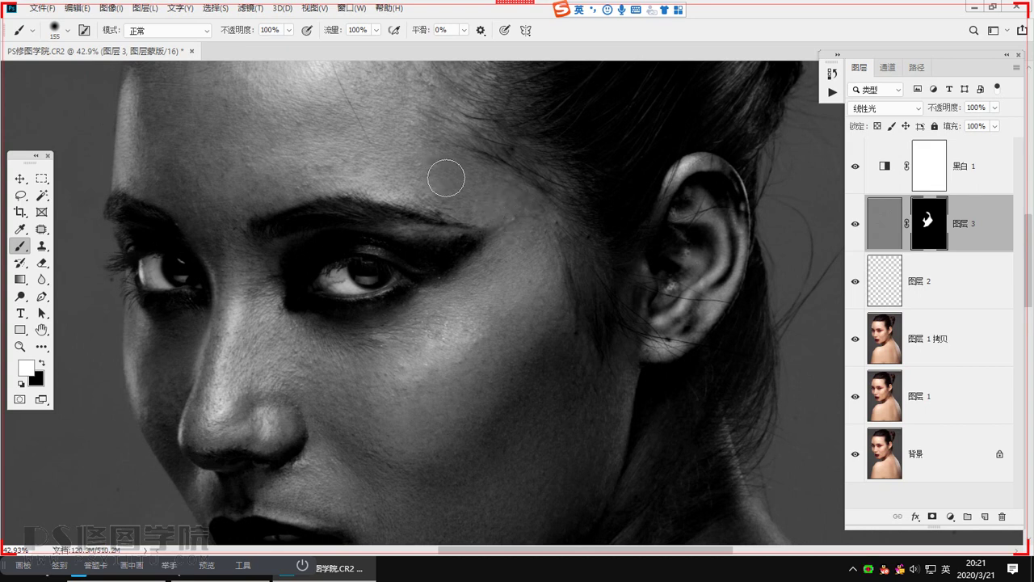
left_click_drag(446, 178, 538, 311)
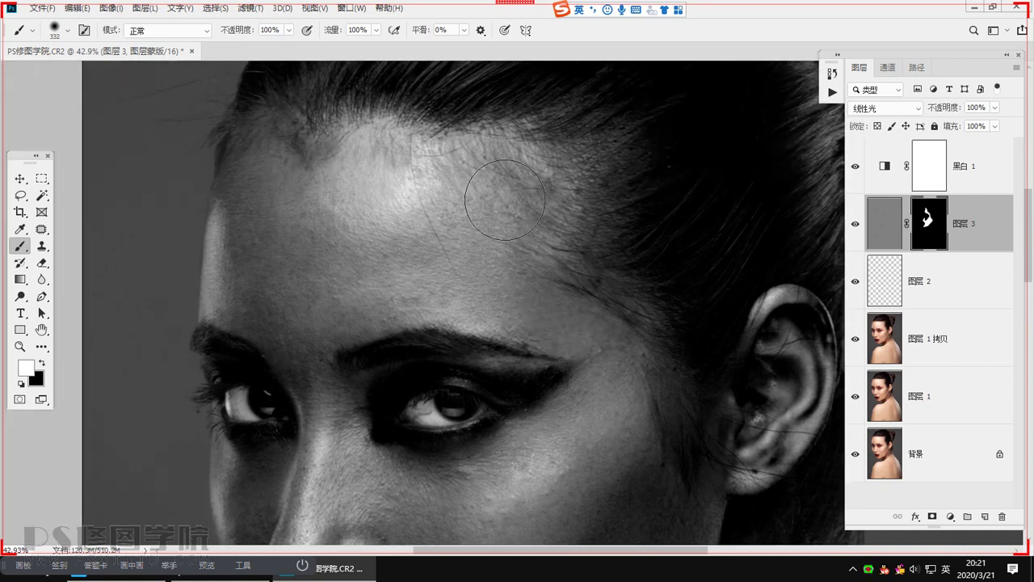
left_click_drag(350, 250, 340, 255)
left_click_drag(309, 222, 292, 220)
Step: Try to smooth the highlight along the nose bridge on the 图层 3 mask with a 99 px white brush
scroll(372, 331, "down", 1)
scroll(367, 336, "down", 4)
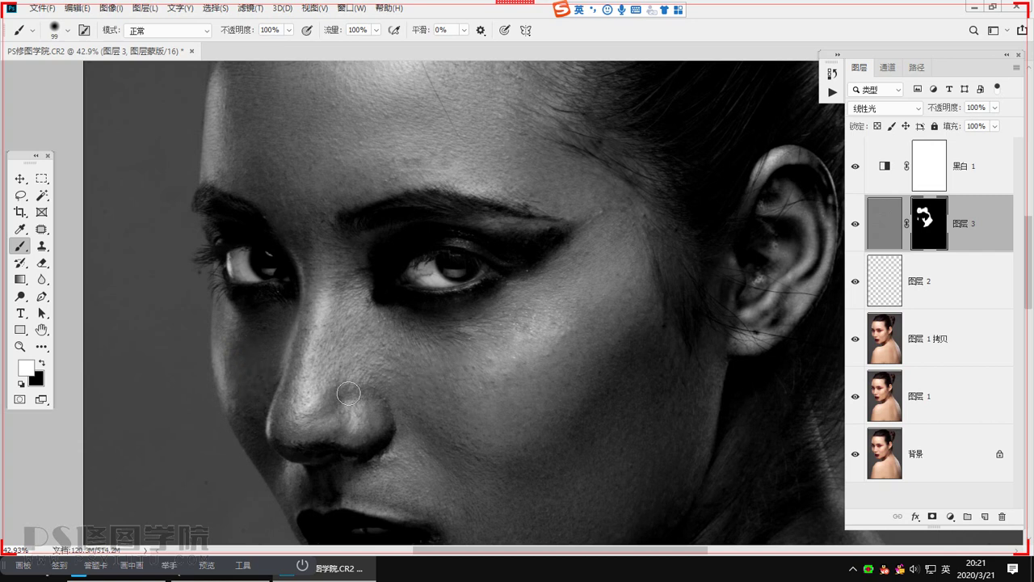
scroll(348, 393, "up", 5)
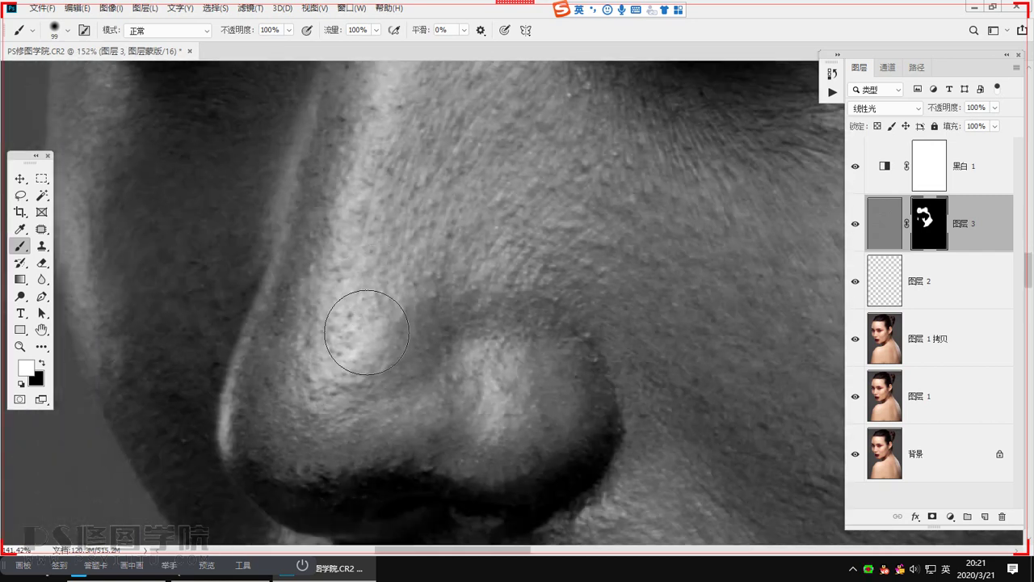
scroll(368, 329, "down", 2)
scroll(376, 254, "up", 1)
left_click_drag(388, 247, 393, 307)
left_click_drag(388, 194, 368, 440)
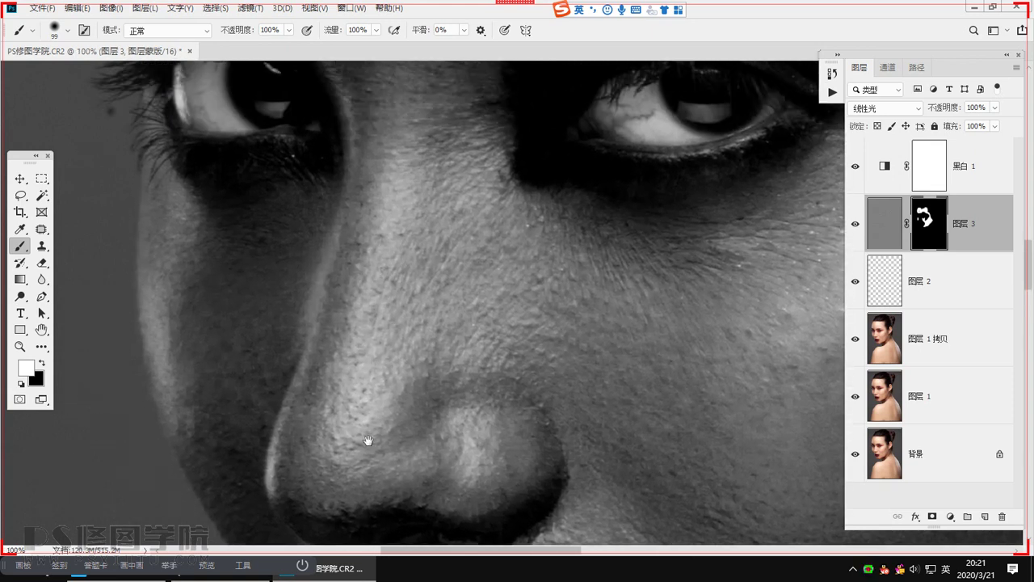
key("ctrl+z")
Step: Paint white on the 图层 3 mask beside the nose, around the mouth corner and on the chin with 86 to 125 px brushes
left_click_drag(549, 326, 564, 326)
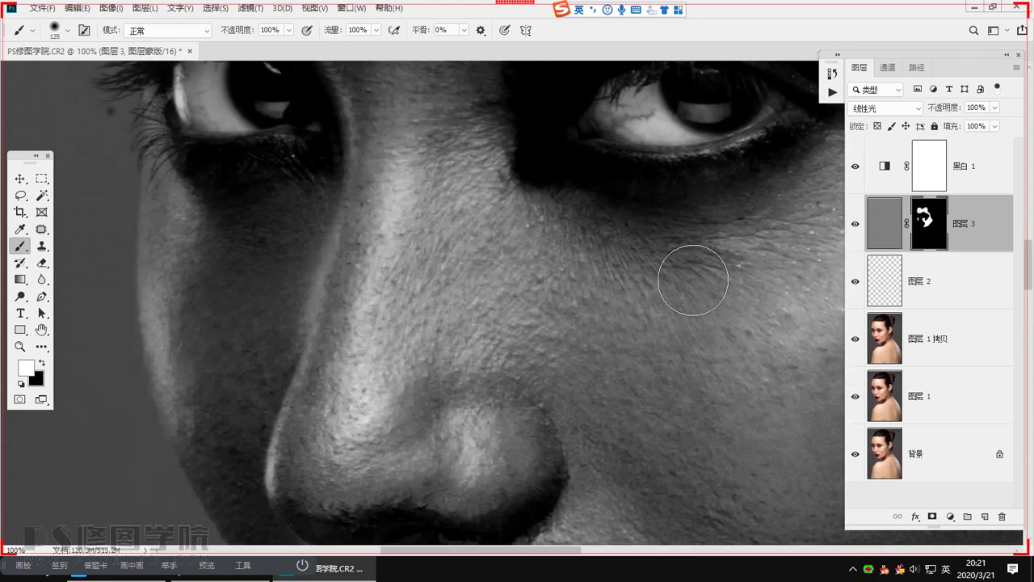
scroll(693, 279, "down", 3)
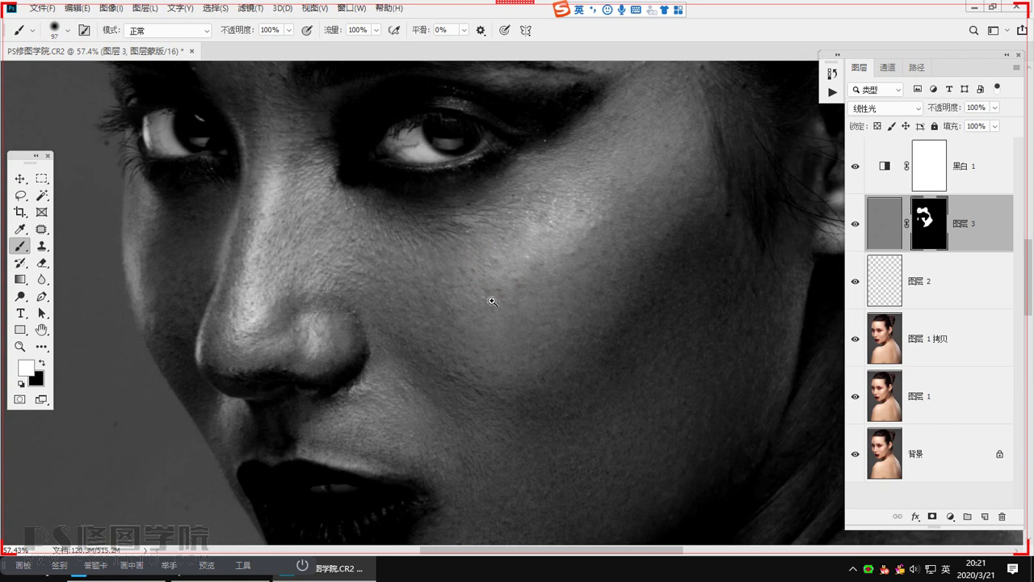
key("x")
key("x")
scroll(555, 245, "down", 2)
key("bracketright")
key("bracketright")
key("bracketright")
mouse_move(486, 384)
left_mouse_down()
mouse_move(540, 308)
mouse_move(501, 372)
mouse_move(522, 334)
left_mouse_up()
key("x")
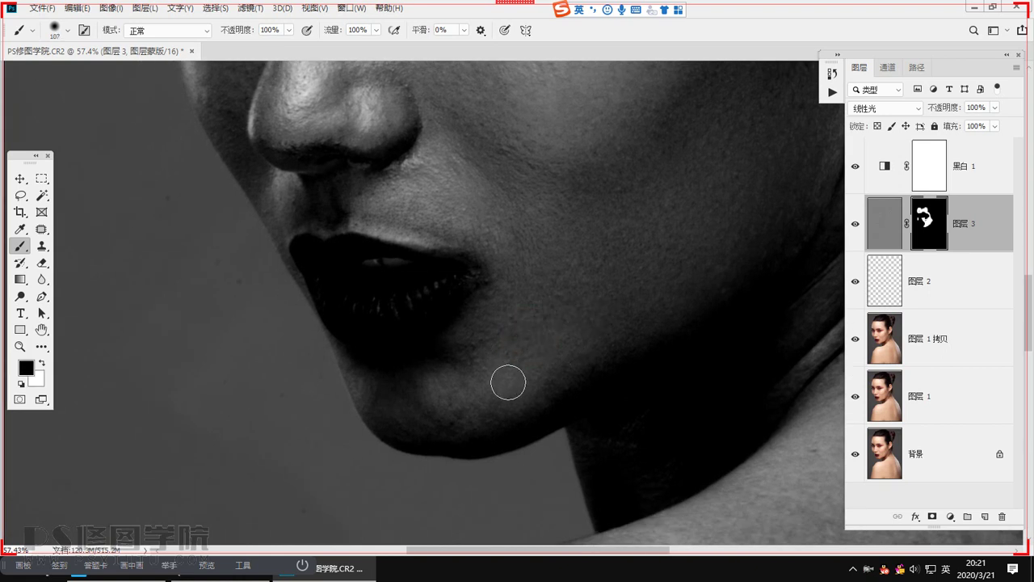
key("x")
left_click_drag(429, 418, 421, 418)
left_click_drag(432, 232, 486, 377)
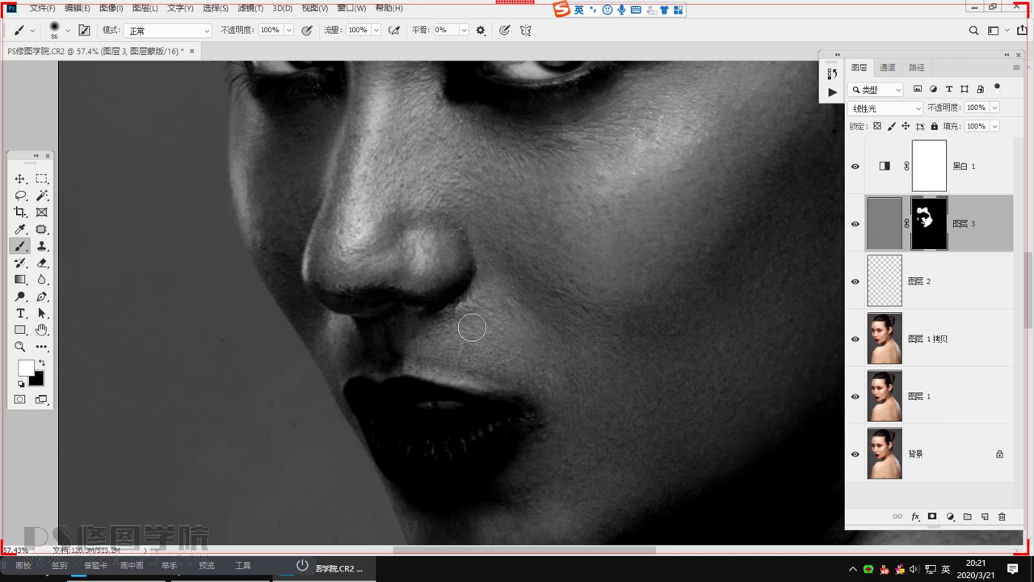
Step: Refine the 图层 3 mask around the forehead, brows and outer eye area with a 135 px white brush
scroll(326, 269, "up", 2)
scroll(369, 325, "left", 2)
scroll(398, 278, "up", 3)
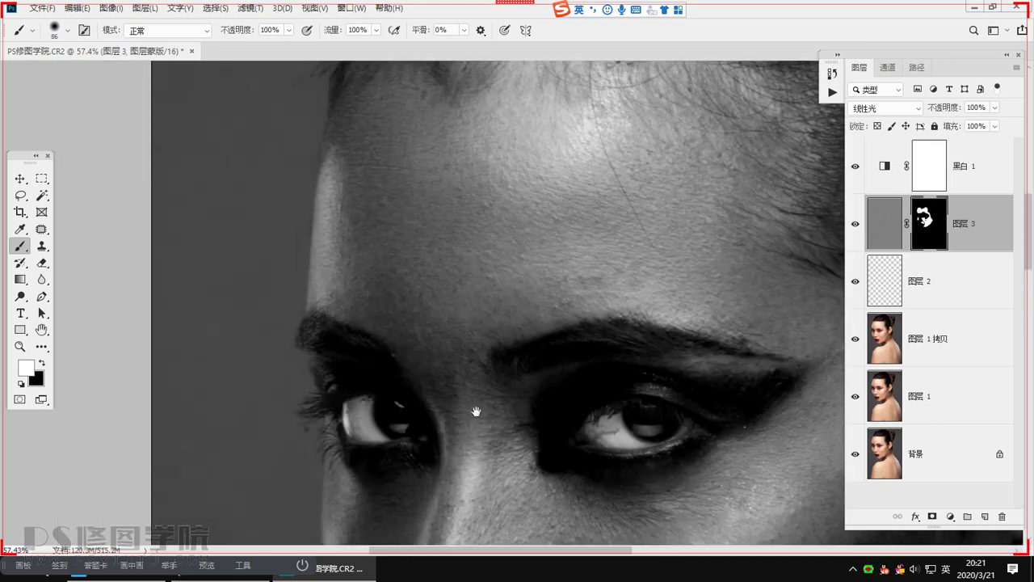
scroll(435, 332, "left", 1)
left_click_drag(774, 356, 450, 222)
scroll(554, 327, "down", 4)
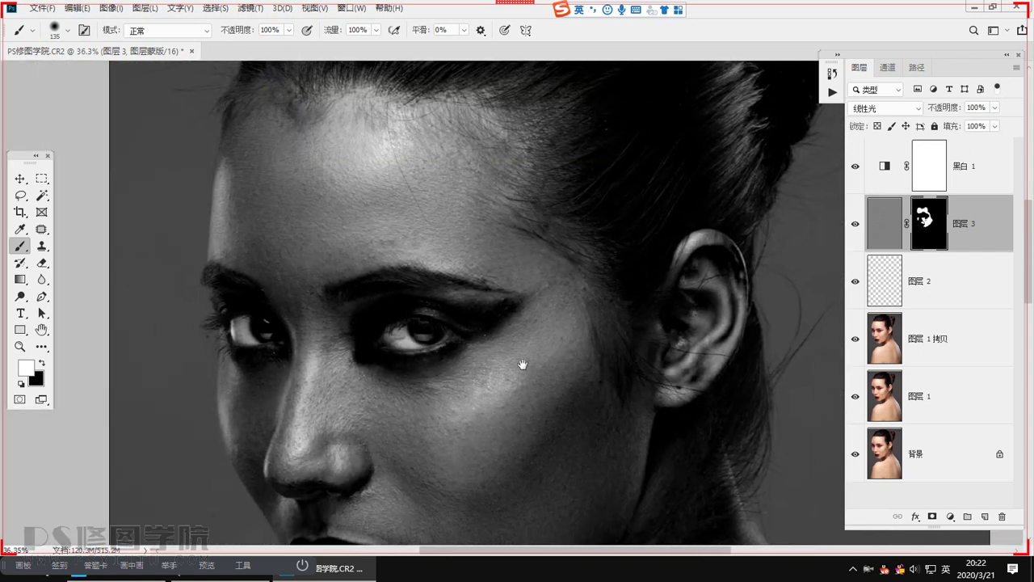
Step: Hide the black-and-white layer 黑白 1 and stamp the visible layers into a new layer above 图层 3
scroll(523, 365, "down", 1)
left_click(856, 166)
left_click_drag(603, 370, 574, 167)
key("ctrl+alt+shift+e")
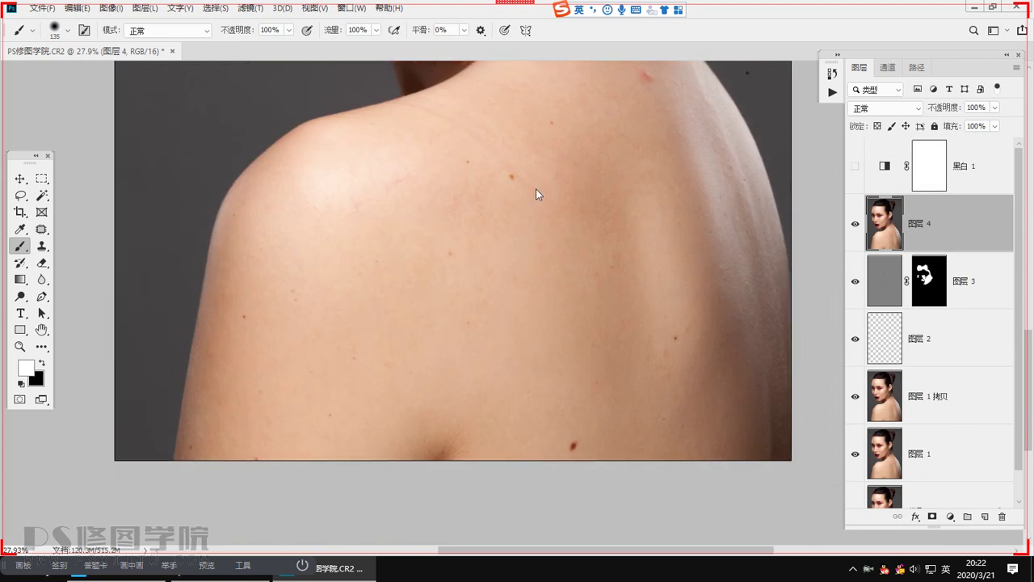
Step: Remove the red mark and a nearby spot on the upper back below the neck with the Patch tool
left_click(41, 230)
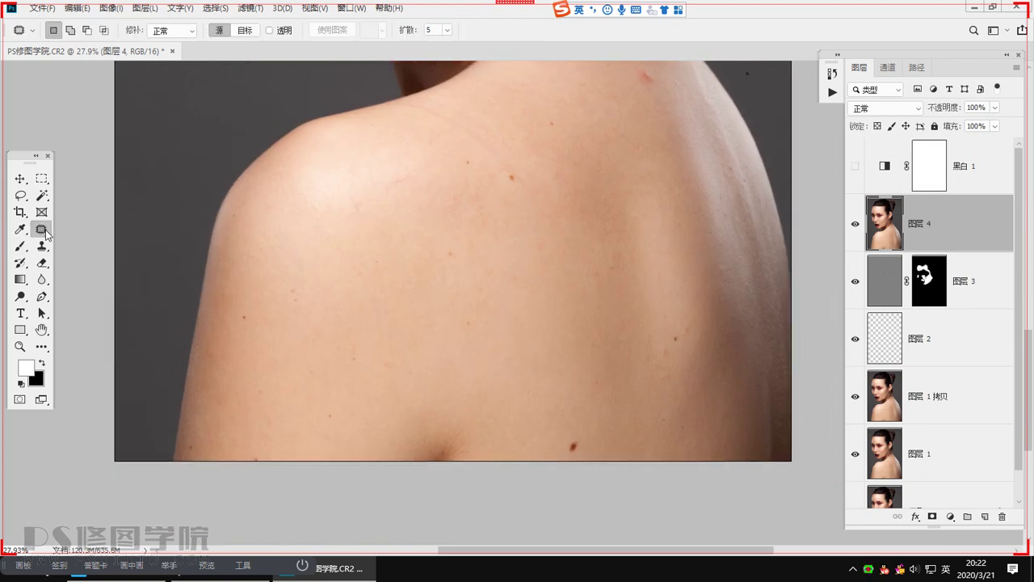
left_click_drag(626, 143, 621, 296)
left_click_drag(621, 216, 651, 277)
key("ctrl+d")
mouse_move(596, 199)
left_mouse_down()
mouse_move(601, 224)
mouse_move(598, 202)
left_mouse_up()
left_click_drag(604, 215, 594, 252)
key("ctrl+d")
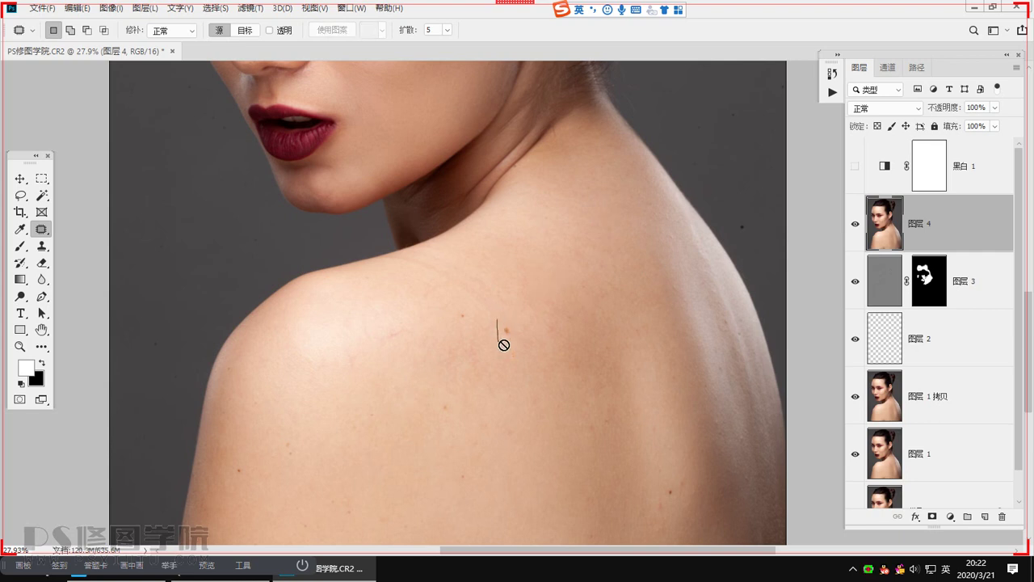
Step: Patch the brown mole and the small spots on the upper back beside the shoulder with clean skin
left_click_drag(407, 259, 509, 327)
left_click_drag(428, 269, 410, 303)
key("ctrl+d")
mouse_move(377, 345)
left_mouse_down()
mouse_move(401, 345)
mouse_move(422, 315)
left_mouse_up()
key("ctrl+d")
mouse_move(449, 298)
left_mouse_down()
mouse_move(480, 318)
mouse_move(448, 295)
left_mouse_up()
mouse_move(421, 281)
left_mouse_down()
mouse_move(434, 307)
mouse_move(428, 284)
left_mouse_up()
left_click_drag(432, 296, 442, 343)
key("ctrl+d")
left_click_drag(421, 273, 421, 258)
left_click_drag(409, 261, 432, 301)
key("ctrl+d")
Step: Patch the small spots in the middle of the back with clean neighbouring skin
mouse_move(451, 395)
left_mouse_down()
mouse_move(449, 289)
mouse_move(453, 304)
left_mouse_up()
mouse_move(453, 303)
left_mouse_down()
mouse_move(455, 256)
mouse_move(465, 257)
left_mouse_up()
key("ctrl+d")
key("ctrl+d")
left_click_drag(444, 332, 455, 385)
left_click_drag(464, 377, 493, 433)
key("ctrl+d")
Step: Patch the large dark mole on the lower back and the mole beside the spine with clean skin
mouse_move(569, 480)
left_mouse_down()
mouse_move(565, 489)
mouse_move(571, 481)
left_mouse_up()
left_click_drag(571, 489, 583, 449)
key("ctrl+d")
left_click_drag(681, 382, 668, 377)
left_click_drag(671, 385, 679, 368)
key("ctrl+d")
mouse_move(677, 371)
left_mouse_down()
mouse_move(675, 387)
mouse_move(681, 373)
left_mouse_up()
mouse_move(681, 386)
left_mouse_down()
mouse_move(678, 378)
mouse_move(665, 409)
left_mouse_up()
key("ctrl+d")
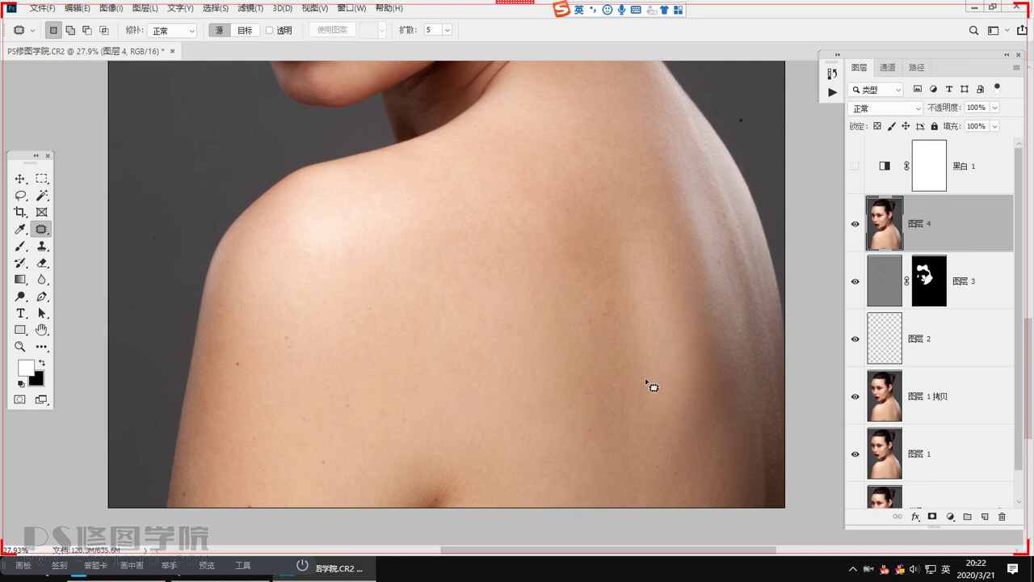
Step: Patch the remaining small spots on the back of the near shoulder with clean skin
key("ctrl+d")
left_click_drag(247, 383, 252, 365)
key("ctrl+d")
left_click_drag(277, 328, 309, 347)
key("ctrl+d")
Step: Show the 黑白 1 check layer and patch the bright specks on the cheekbone below the near eye
scroll(488, 273, "up", 3)
left_click_drag(490, 272, 575, 421)
mouse_move(455, 339)
left_mouse_down()
mouse_move(494, 357)
mouse_move(524, 317)
left_mouse_up()
left_click(856, 166)
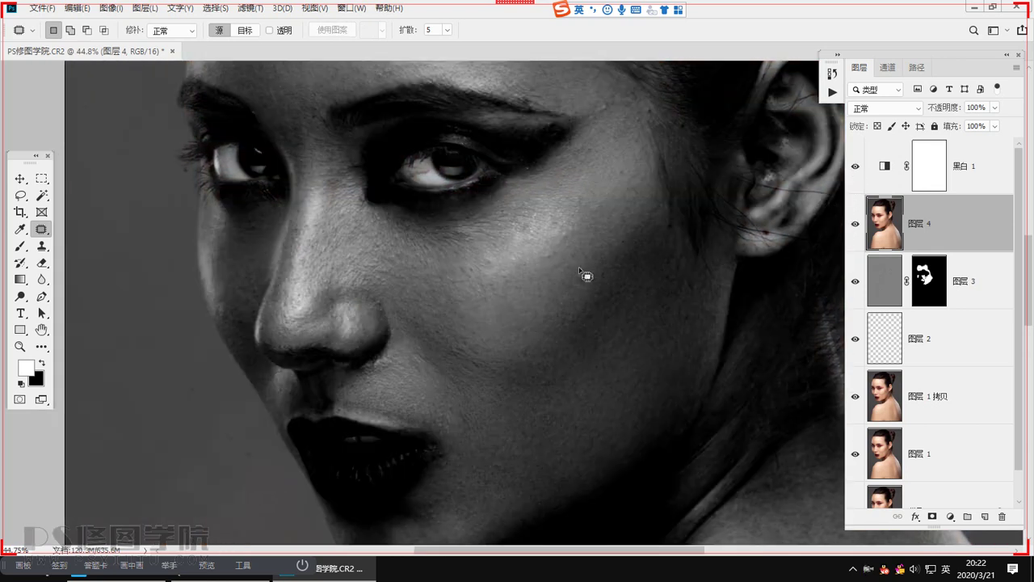
scroll(576, 316, "up", 5)
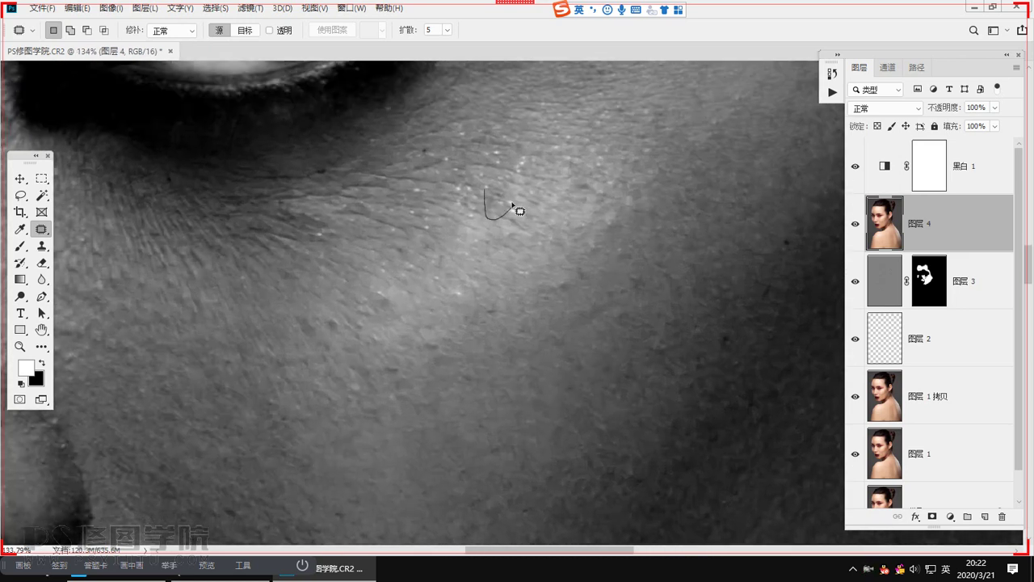
left_click_drag(513, 205, 487, 191)
key("ctrl+d")
mouse_move(499, 207)
left_mouse_down()
mouse_move(406, 307)
mouse_move(388, 299)
left_mouse_up()
left_click_drag(388, 310, 490, 237)
key("ctrl+d")
mouse_move(487, 178)
left_mouse_down()
mouse_move(518, 197)
mouse_move(503, 180)
left_mouse_up()
key("ctrl+d")
Step: Patch the uneven skin at the lower edge of the cheekbone highlight with smoother neighbouring skin
left_click_drag(501, 197, 596, 185)
mouse_move(587, 189)
left_mouse_down()
mouse_move(568, 246)
mouse_move(583, 291)
mouse_move(588, 272)
left_mouse_up()
key("ctrl+d")
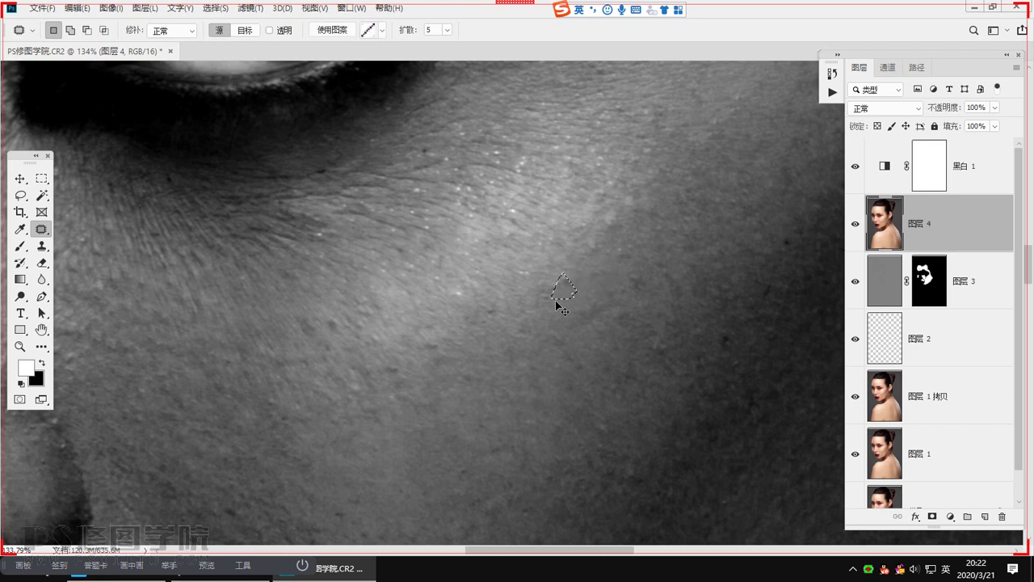
mouse_move(303, 307)
left_mouse_down()
mouse_move(317, 337)
mouse_move(306, 309)
left_mouse_up()
left_click_drag(313, 325, 364, 340)
key("ctrl+d")
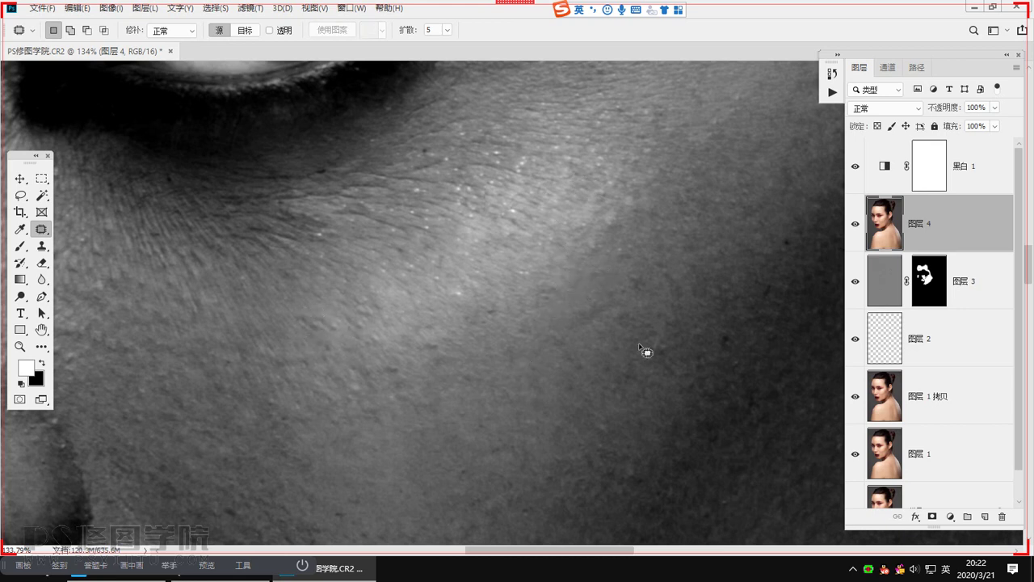
Step: Patch the dark specks on the shaded outer cheek toward the ear with clean skin
left_click_drag(647, 351, 584, 325)
left_click_drag(253, 306, 255, 308)
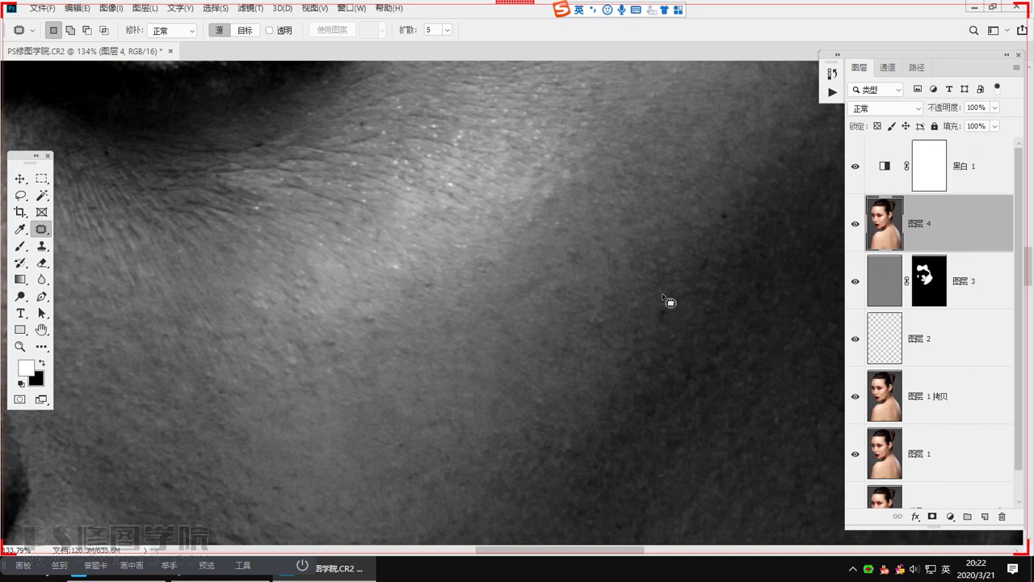
key("ctrl+d")
mouse_move(717, 204)
left_mouse_down()
mouse_move(732, 214)
mouse_move(717, 204)
left_mouse_up()
key("ctrl+d")
mouse_move(659, 298)
left_mouse_down()
mouse_move(663, 316)
mouse_move(644, 353)
mouse_move(528, 345)
left_mouse_up()
key("ctrl+d")
left_click_drag(459, 341, 519, 376)
left_click_drag(408, 315, 476, 338)
scroll(460, 304, "down", 2)
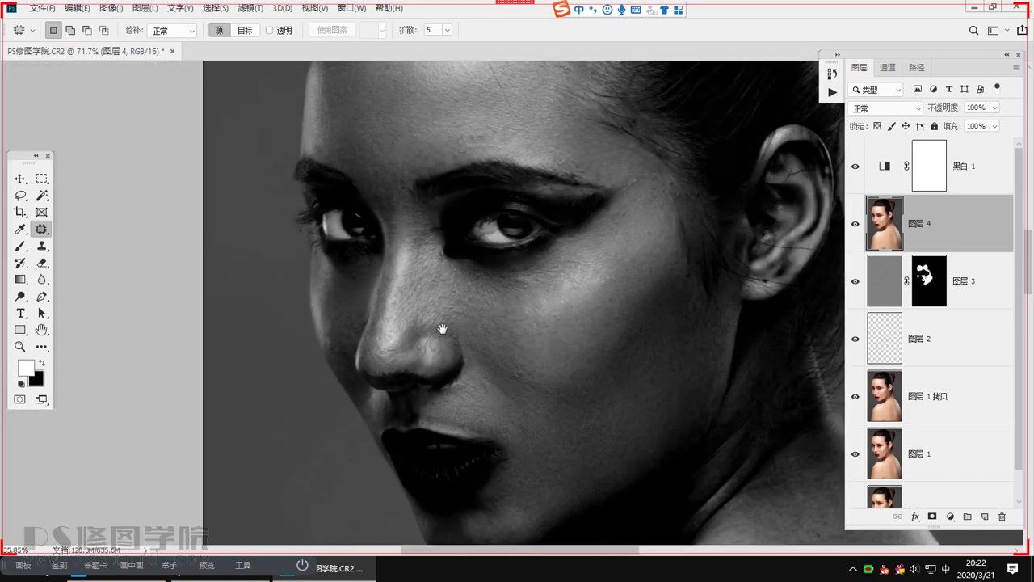
scroll(443, 194, "up", 1)
key("ctrl+d")
Step: Duplicate 图层 4, invert the copy and set its blend mode to Linear Light (线性光)
left_click_drag(559, 349, 496, 305)
key("ctrl+j")
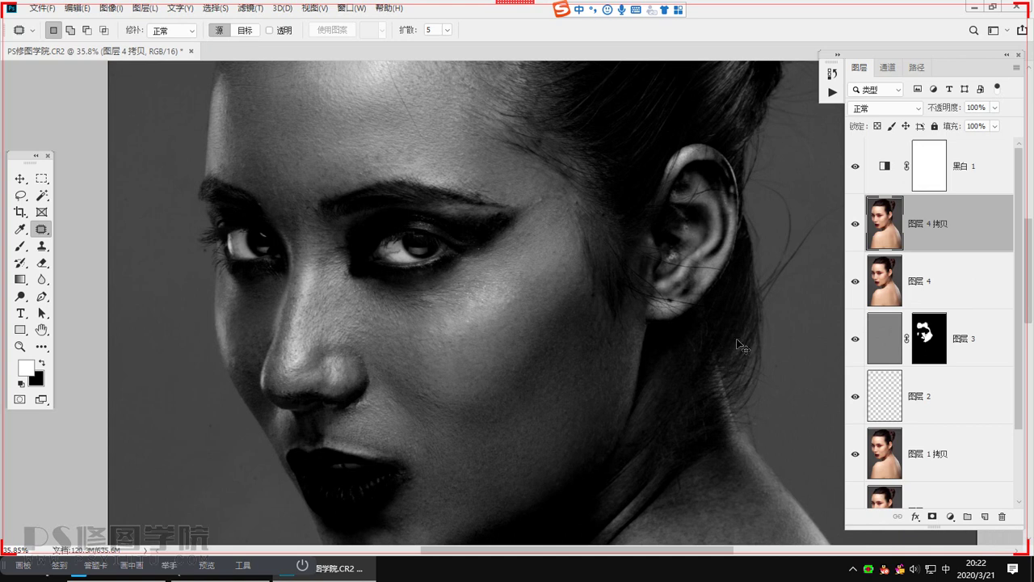
key("ctrl+i")
left_click(889, 108)
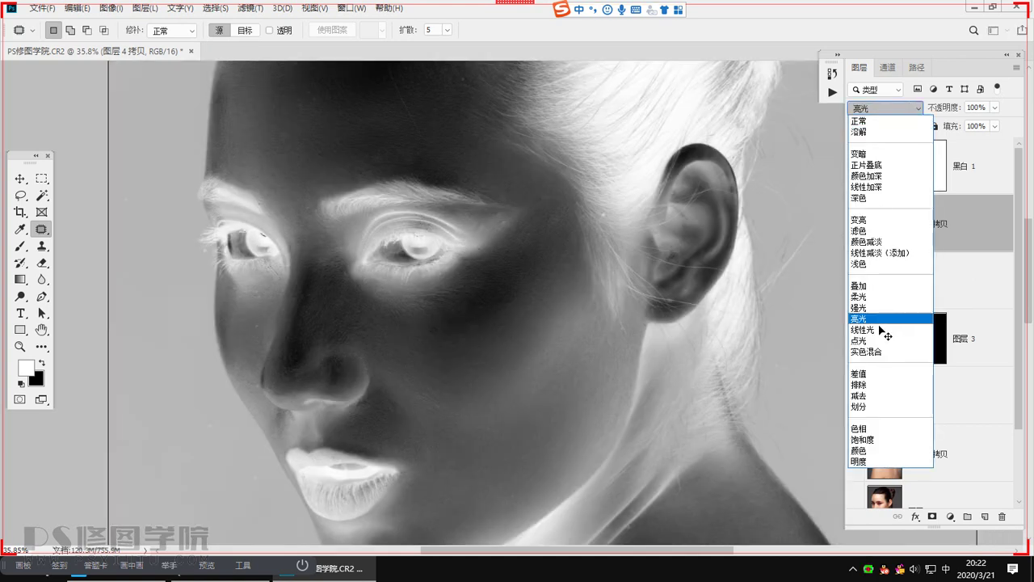
left_click(886, 334)
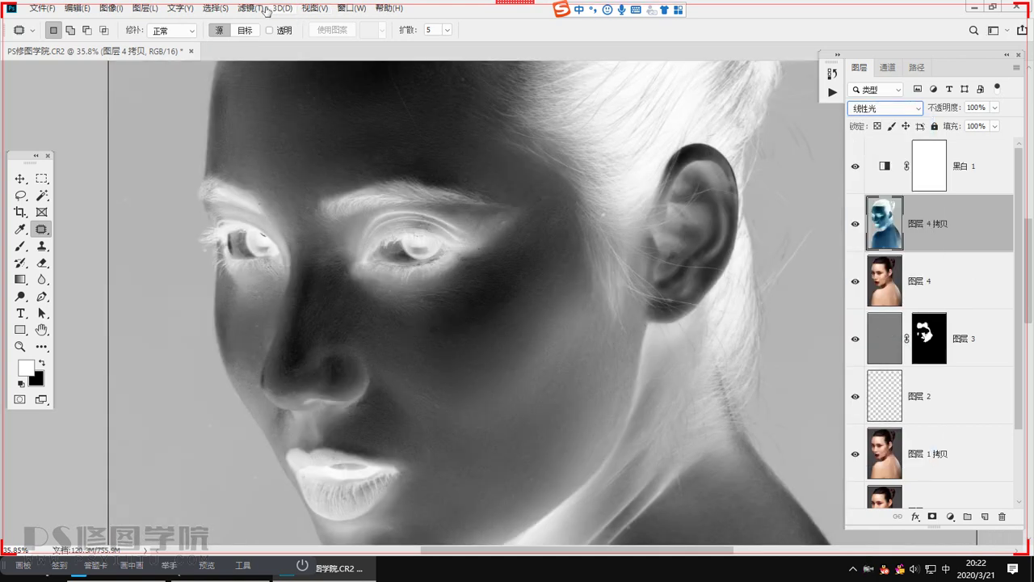
Step: Apply a High Pass (高反差保留) filter with a 12-pixel radius to the inverted copy
left_click(267, 10)
mouse_move(346, 289)
left_click(473, 302)
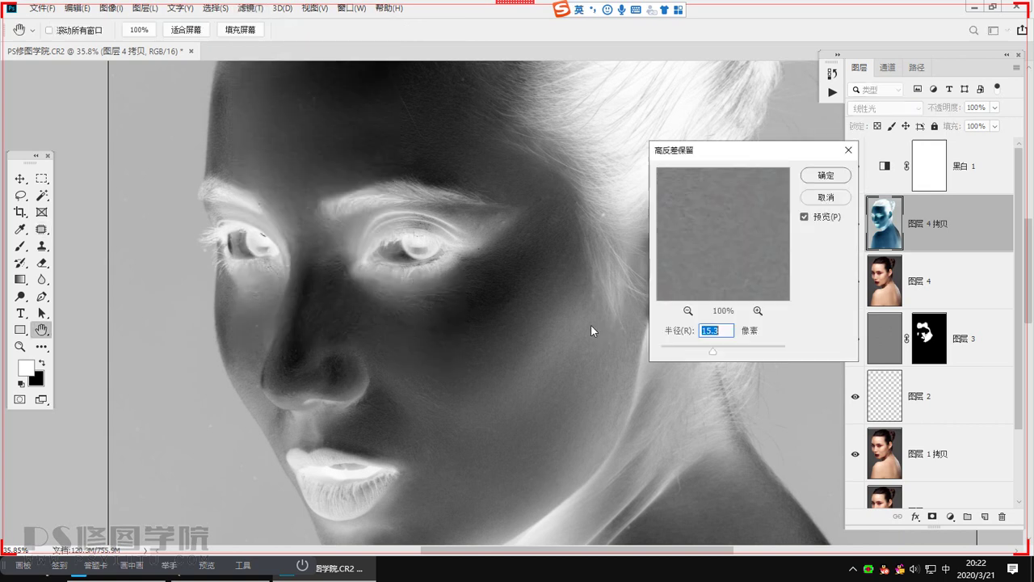
scroll(569, 363, "up", 3)
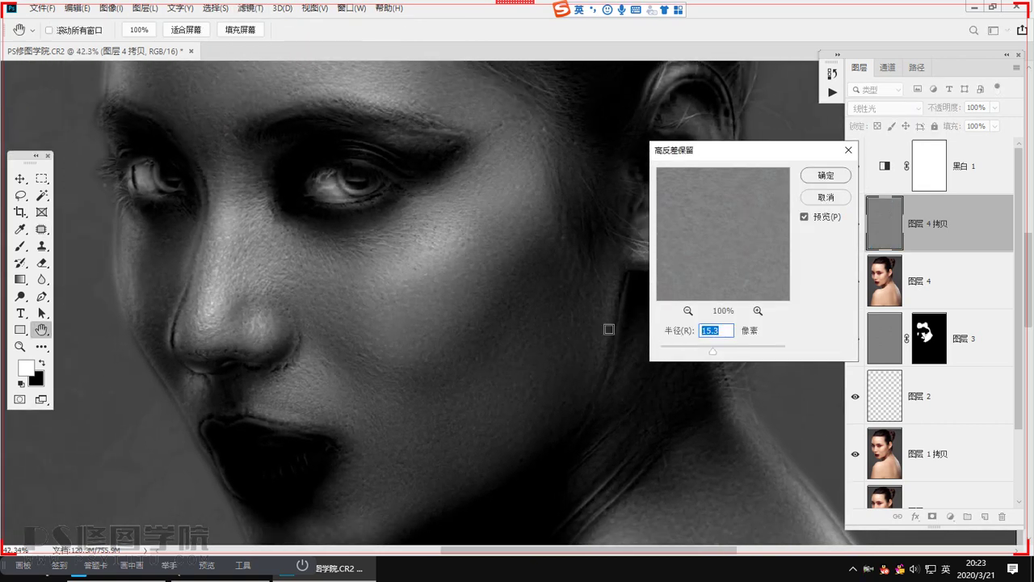
type("12")
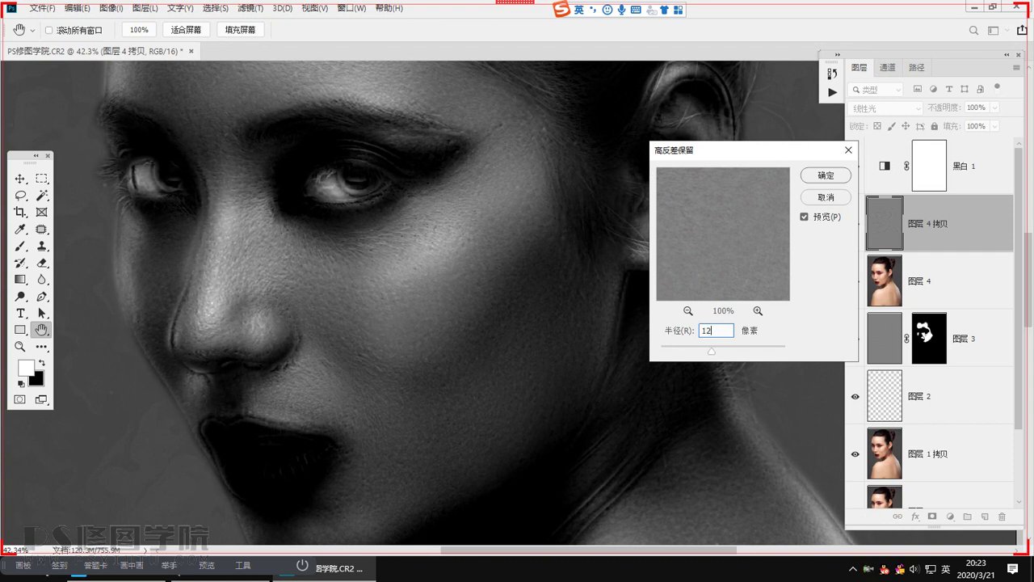
key("Return")
Step: Apply a Gaussian Blur (高斯模糊) with a radius of 12 pixels to the high-pass layer
left_click(250, 8)
mouse_move(339, 176)
left_click(428, 222)
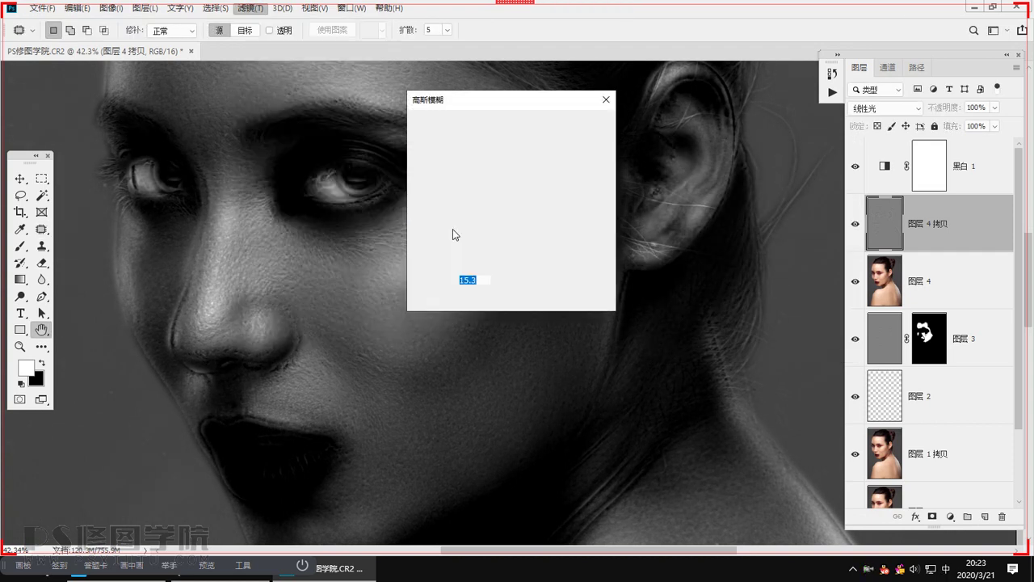
type("12")
key("Return")
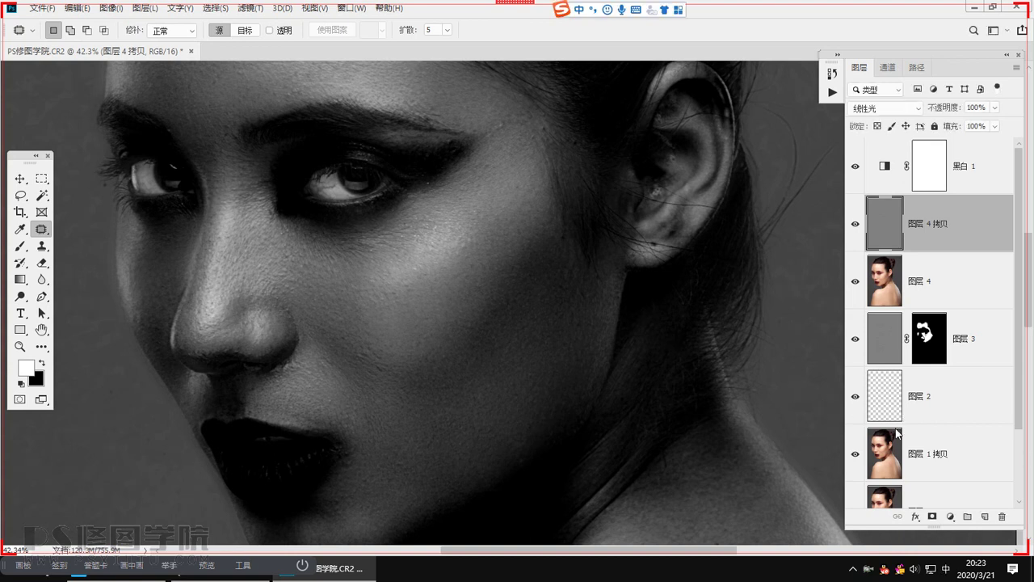
Step: Add a black mask to 图层 4 拷贝 and brush white over the cheek and lower face
left_click(934, 517, "alt")
left_click(22, 247)
left_click_drag(450, 385, 492, 334)
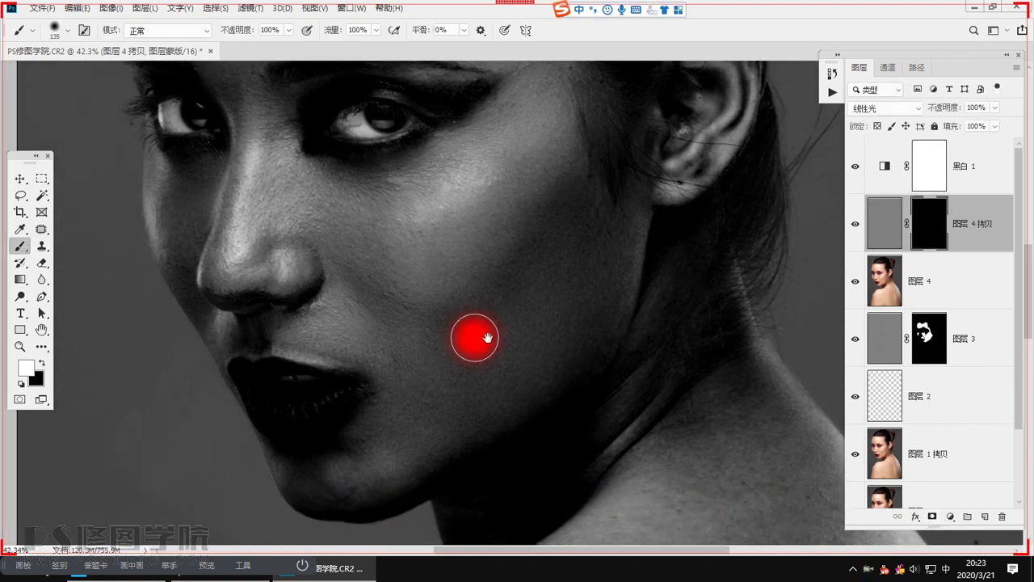
left_click_drag(577, 277, 377, 455)
right_click(400, 440)
mouse_move(444, 366)
left_mouse_down()
mouse_move(409, 336)
mouse_move(346, 219)
left_mouse_up()
left_click_drag(388, 281, 412, 369)
left_click_drag(593, 286, 559, 180)
left_click_drag(435, 283, 480, 356)
left_click_drag(338, 366, 421, 379)
Step: Enlarge the brush and paint white on the mask over the forehead, temple and outer cheek
mouse_move(428, 391)
left_mouse_down("alt")
mouse_move(384, 368)
mouse_move(439, 395)
left_mouse_up("alt")
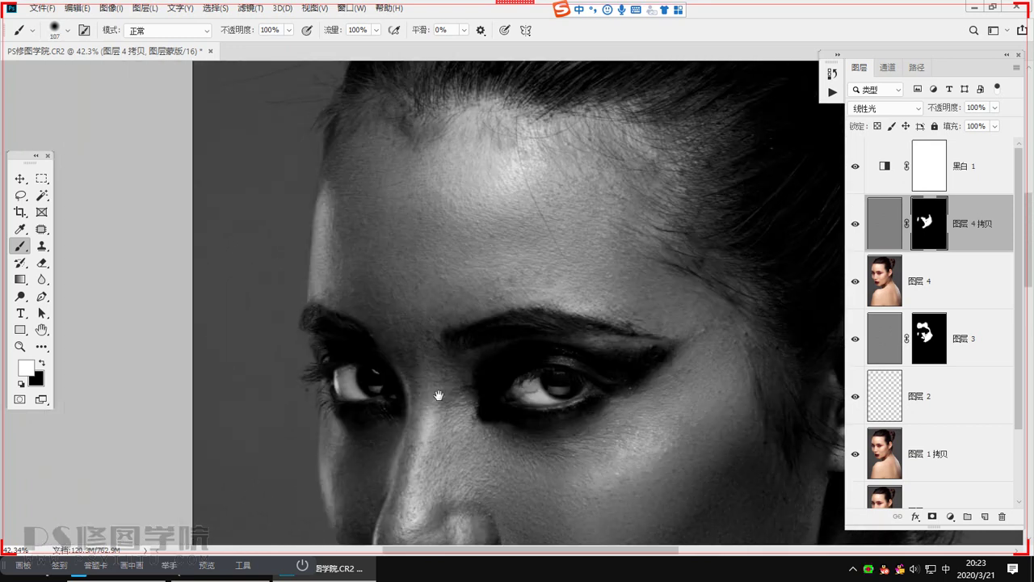
left_click_drag(405, 307, 429, 347)
left_click_drag(422, 342, 462, 323, "alt")
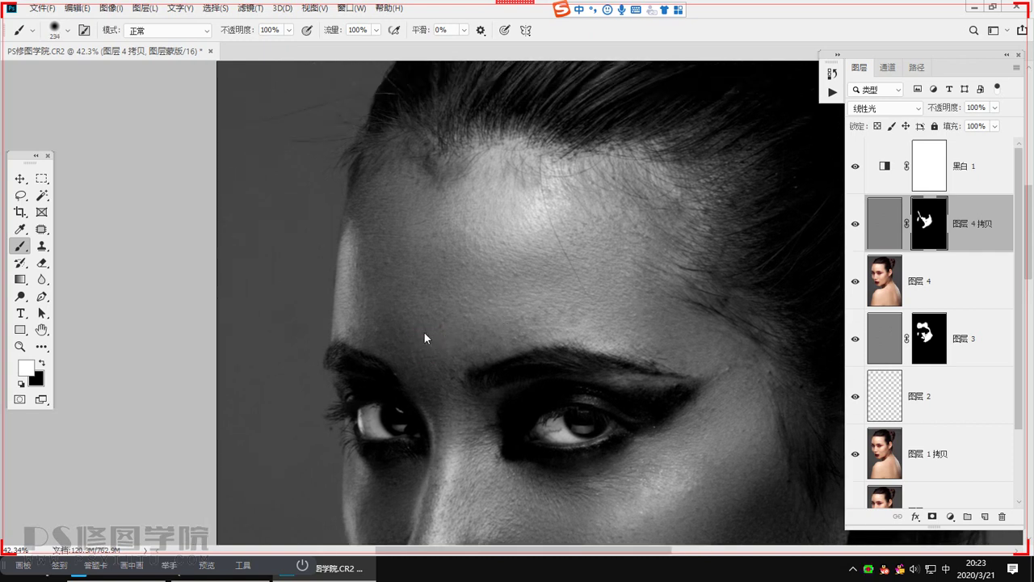
left_click_drag(699, 347, 538, 231)
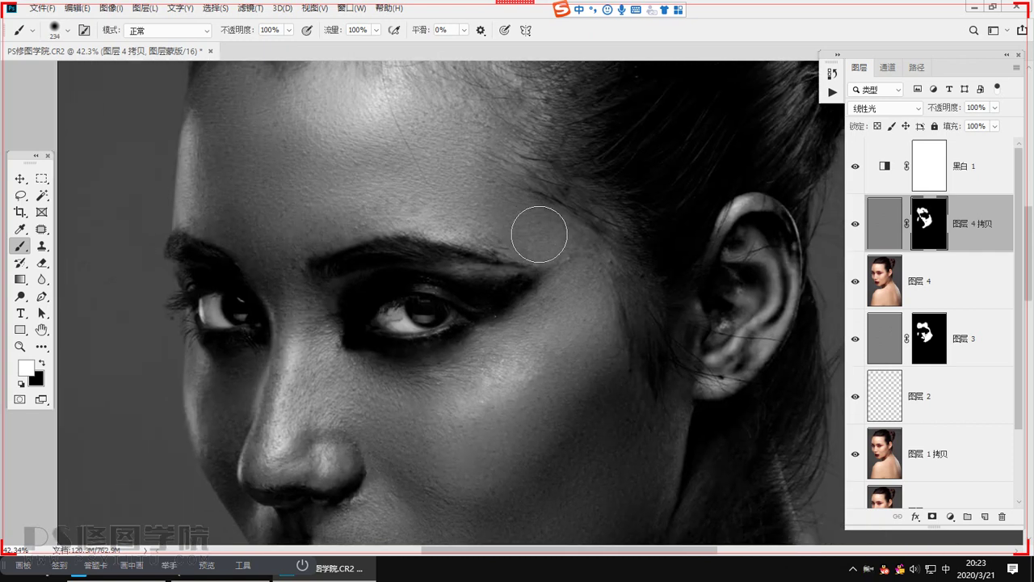
left_click_drag(617, 387, 561, 310)
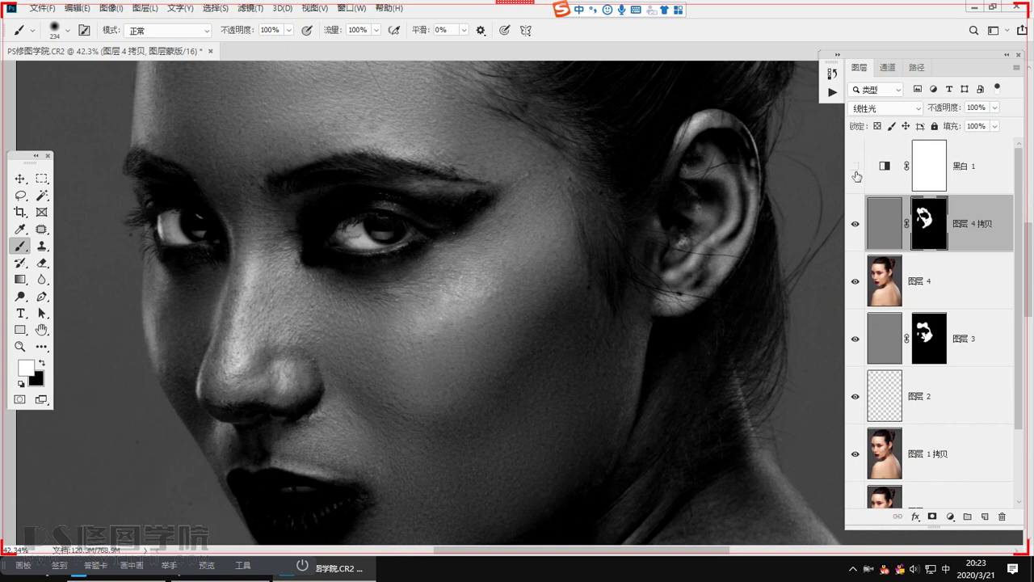
Step: Stamp the visible layers into a new layer with the 黑白 1 layer hidden, and show 黑白 1 again
left_click(856, 167)
key("ctrl+shift+alt+e")
left_click(856, 166)
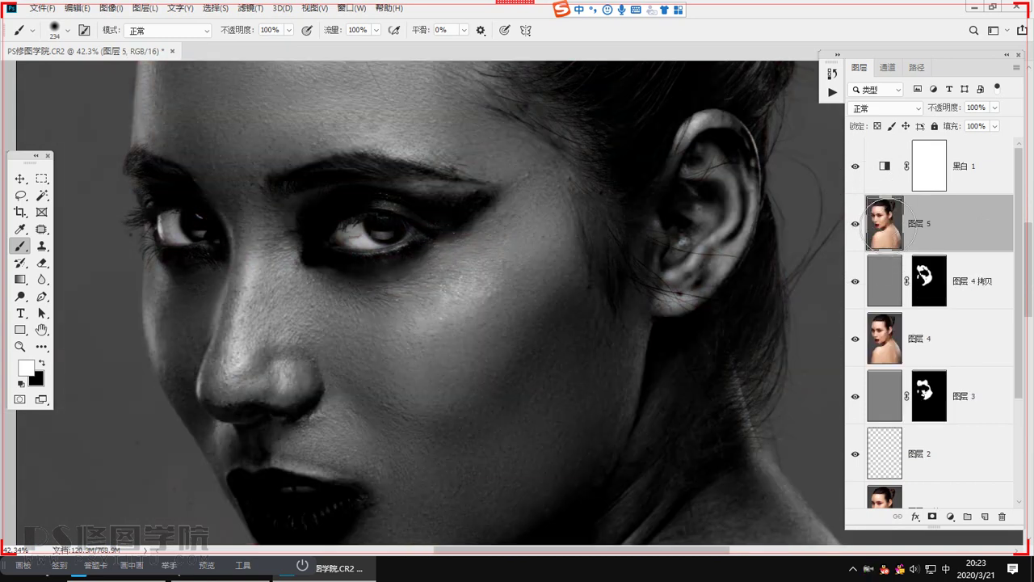
Step: Patch the light bumps on the temple beside the outer end of the near eyebrow
key("j")
left_click_drag(536, 220, 591, 298)
left_click_drag(541, 131, 549, 267)
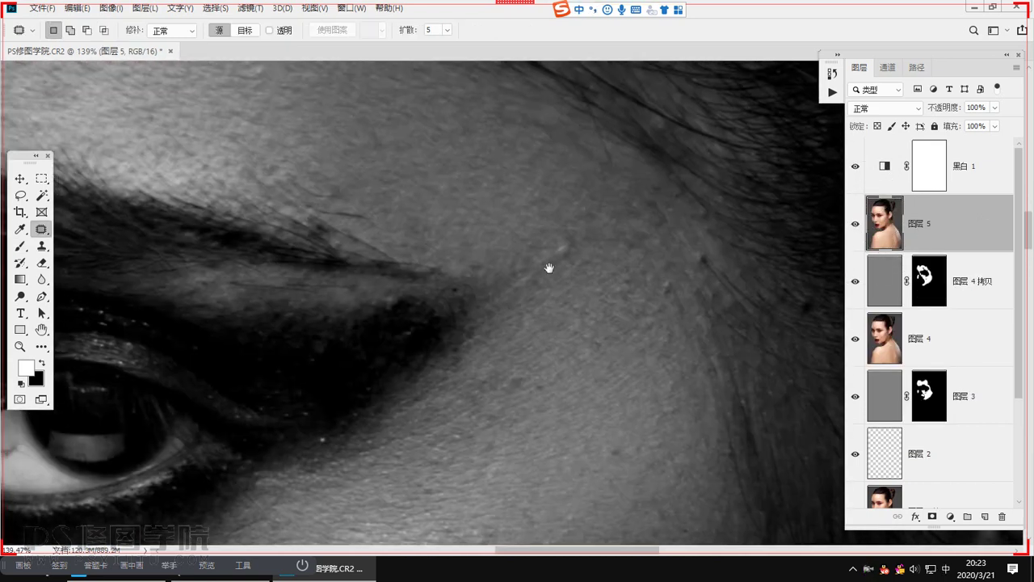
left_click_drag(588, 240, 585, 241)
mouse_move(576, 247)
left_mouse_down()
mouse_move(635, 241)
mouse_move(619, 240)
left_mouse_up()
left_click_drag(656, 277, 659, 276)
left_click_drag(666, 296, 675, 330)
key("ctrl+d")
Step: Patch the small specks on the skin beside the outer corner of the near eye
left_click_drag(513, 371, 517, 373)
left_click_drag(541, 383, 600, 383)
key("ctrl+d")
left_click_drag(620, 453, 606, 341)
left_click_drag(608, 341, 633, 337)
key("ctrl+d")
Step: Patch the blemishes on the forehead just above the near eyebrow
mouse_move(497, 208)
left_mouse_down()
mouse_move(619, 396)
mouse_move(708, 471)
left_mouse_up()
left_click_drag(525, 370, 501, 374)
key("ctrl+d")
left_click_drag(542, 305, 599, 381)
scroll(610, 380, "down", 1)
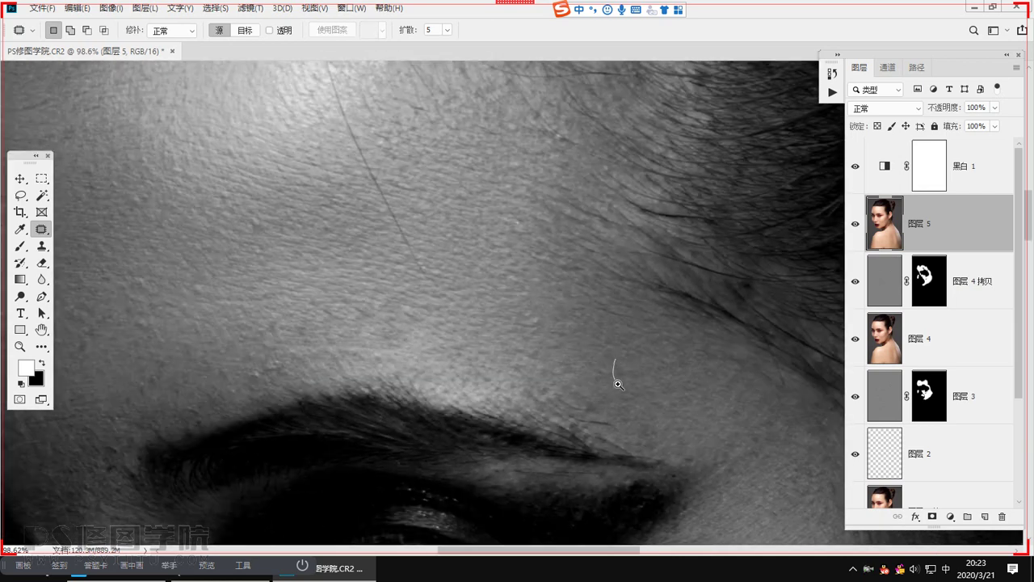
scroll(597, 363, "down", 1)
left_click_drag(530, 333, 527, 326)
left_click_drag(519, 333, 564, 315)
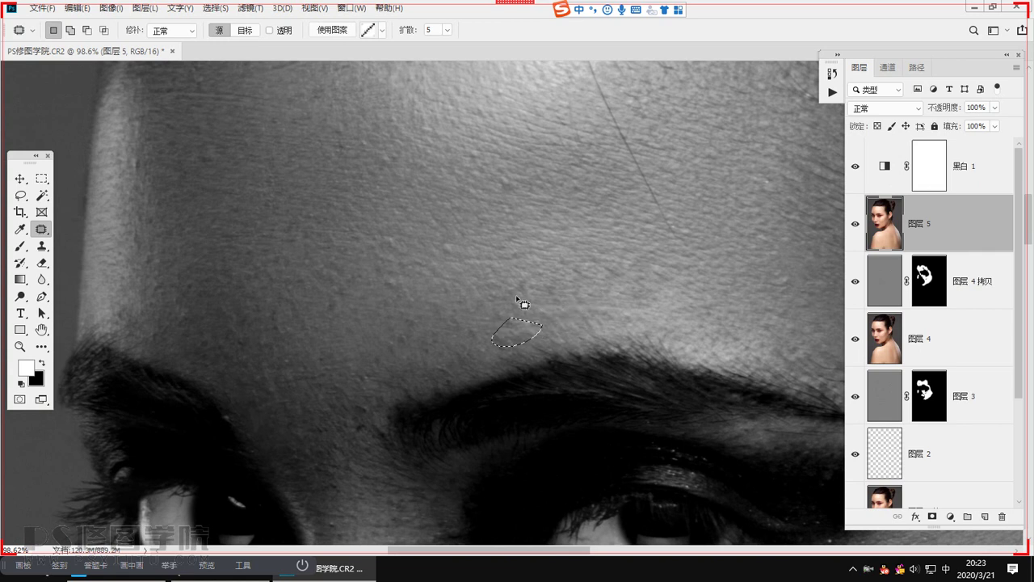
left_click_drag(432, 296, 468, 337)
key("ctrl+d")
Step: Patch the dark specks in the middle of the forehead with clean neighbouring skin
left_click_drag(478, 282, 485, 278)
left_click_drag(490, 290, 515, 289)
key("ctrl+d")
mouse_move(536, 226)
left_mouse_down()
mouse_move(559, 222)
mouse_move(546, 222)
left_mouse_up()
left_click_drag(546, 230, 517, 251)
key("ctrl+d")
Step: Patch the rough spots on the shaded far side of the forehead
key("ctrl+d")
mouse_move(420, 275)
left_mouse_down()
mouse_move(424, 302)
mouse_move(426, 278)
left_mouse_up()
left_click_drag(425, 291, 441, 307)
key("ctrl+d")
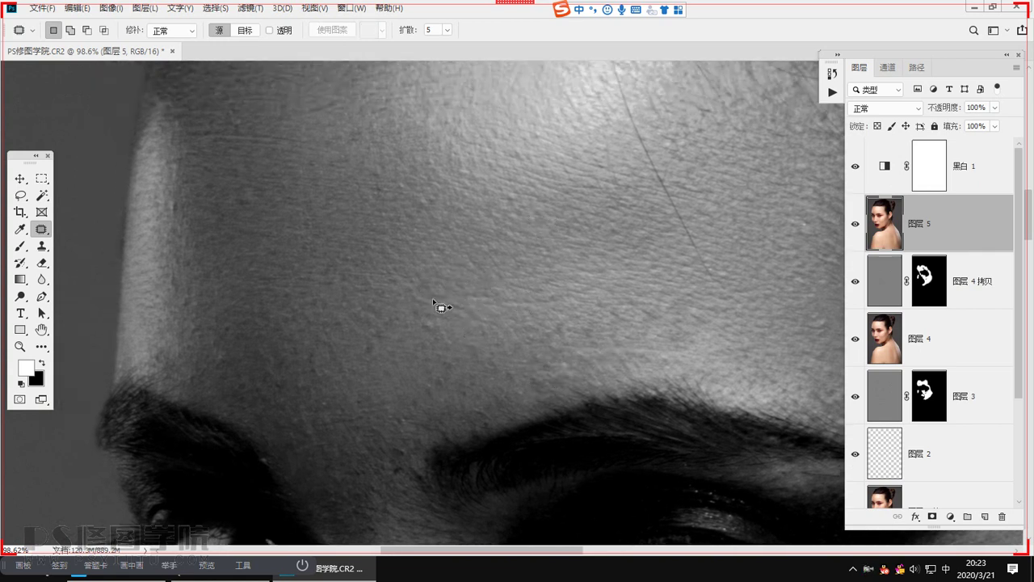
left_click_drag(224, 222, 417, 327)
left_click_drag(371, 319, 365, 356)
key("ctrl+d")
Step: Patch a blemish on the nose with smoother skin next to it
mouse_move(513, 439)
left_mouse_down()
mouse_move(455, 206)
mouse_move(396, 198)
left_mouse_up()
left_click_drag(495, 389, 516, 399)
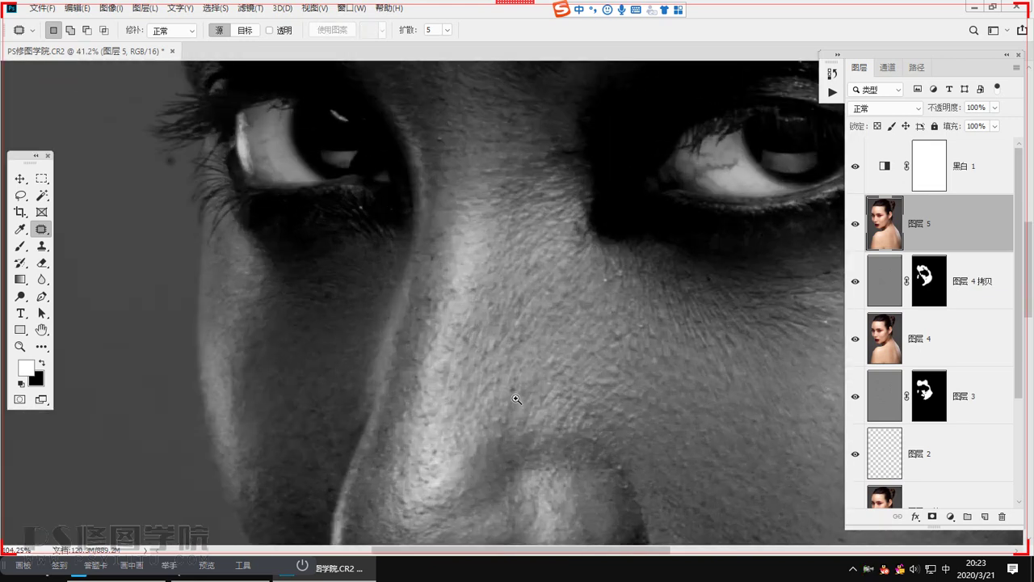
scroll(517, 399, "up", 3)
scroll(417, 223, "up", 1)
left_click_drag(458, 290, 483, 322)
key("ctrl+d")
Step: Patch the dark specks on the skin between the eyebrows
left_click_drag(677, 280, 549, 289)
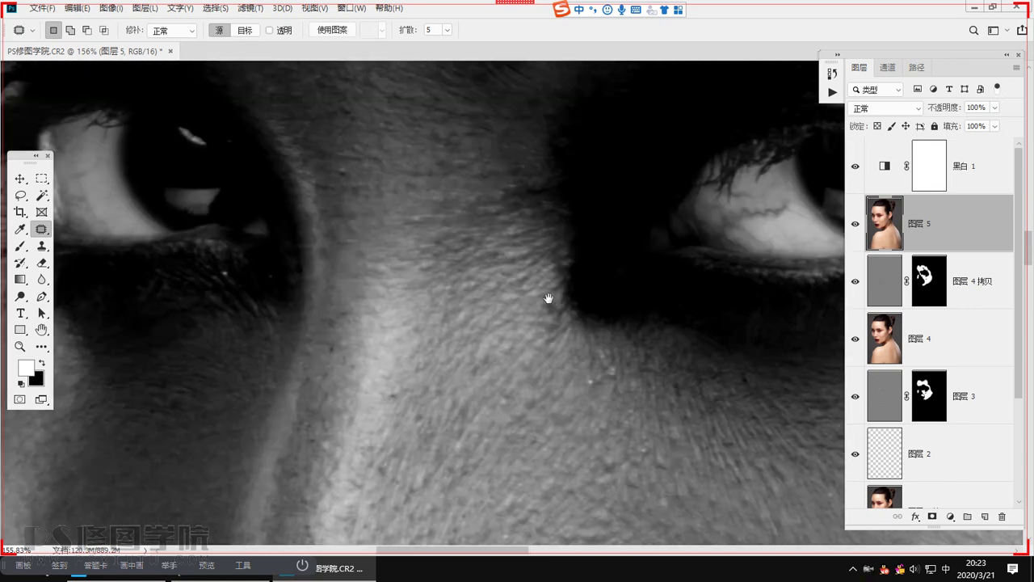
scroll(415, 353, "up", 8)
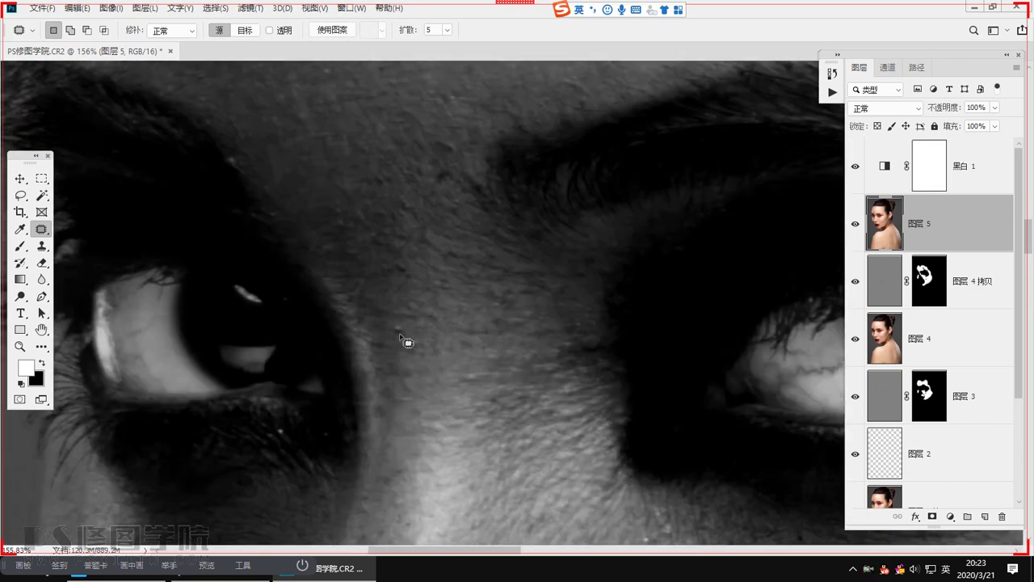
mouse_move(452, 268)
left_mouse_down()
mouse_move(483, 291)
mouse_move(474, 297)
left_mouse_up()
mouse_move(464, 238)
left_mouse_down()
mouse_move(475, 269)
mouse_move(477, 257)
left_mouse_up()
key("ctrl+d")
mouse_move(473, 257)
left_mouse_down()
mouse_move(475, 311)
mouse_move(402, 261)
left_mouse_up()
Step: Patch the spots along the upper edge of the near nostril with clean cheek skin
left_click_drag(485, 404, 421, 268)
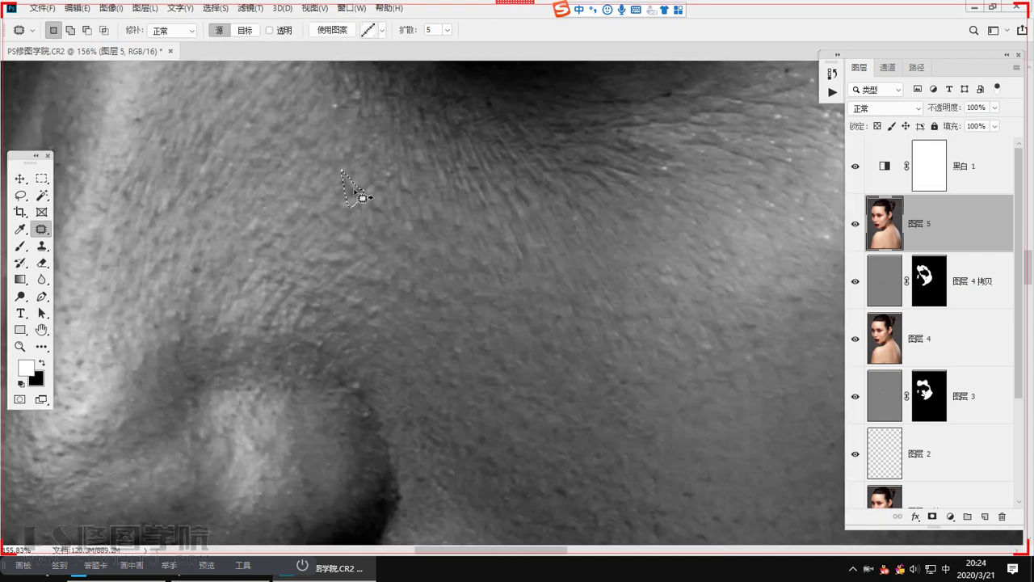
scroll(359, 210, "down", 5)
left_click_drag(343, 204, 336, 186)
left_click_drag(343, 197, 389, 240)
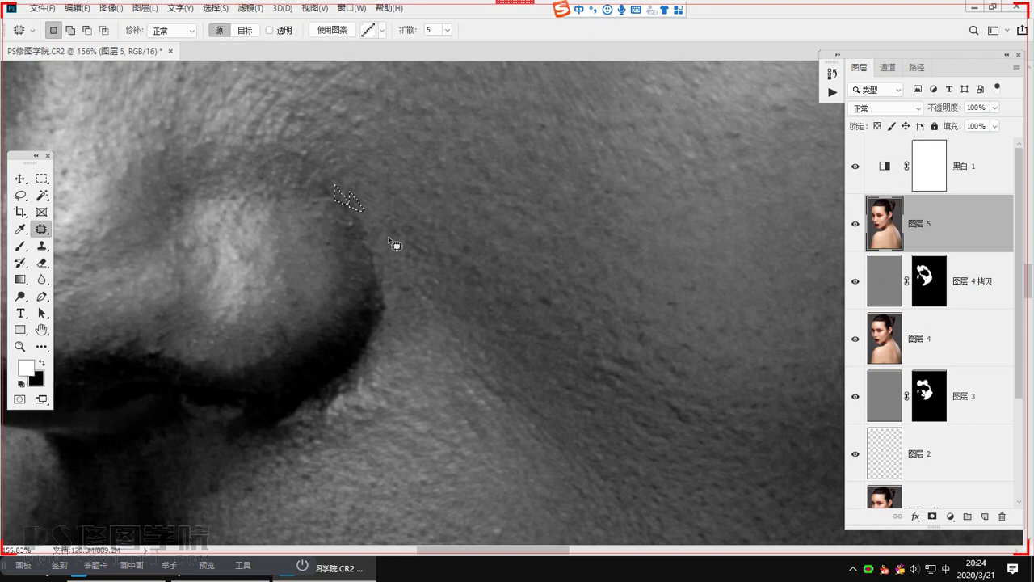
key("ctrl+d")
Step: Patch the small blemish between the nostril and the near corner of the mouth
left_click_drag(518, 297, 547, 205)
scroll(589, 219, "down", 3)
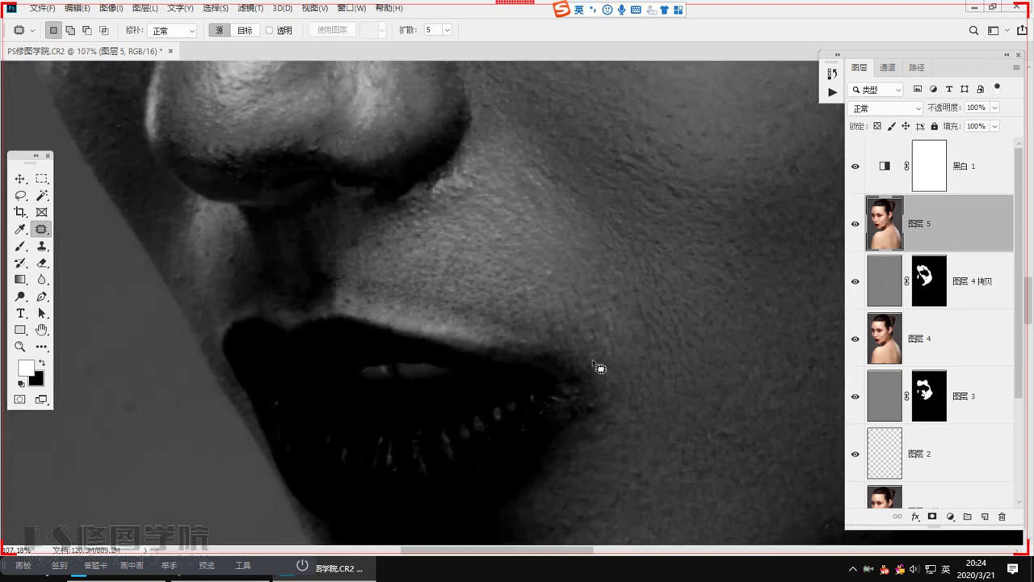
left_click_drag(560, 273, 561, 273)
key("ctrl+d")
Step: Patch the uneven spot on the far cheek beside the nose
left_click_drag(362, 225, 656, 444)
mouse_move(383, 295)
left_mouse_down()
mouse_move(407, 376)
mouse_move(418, 382)
left_mouse_up()
key("ctrl+d")
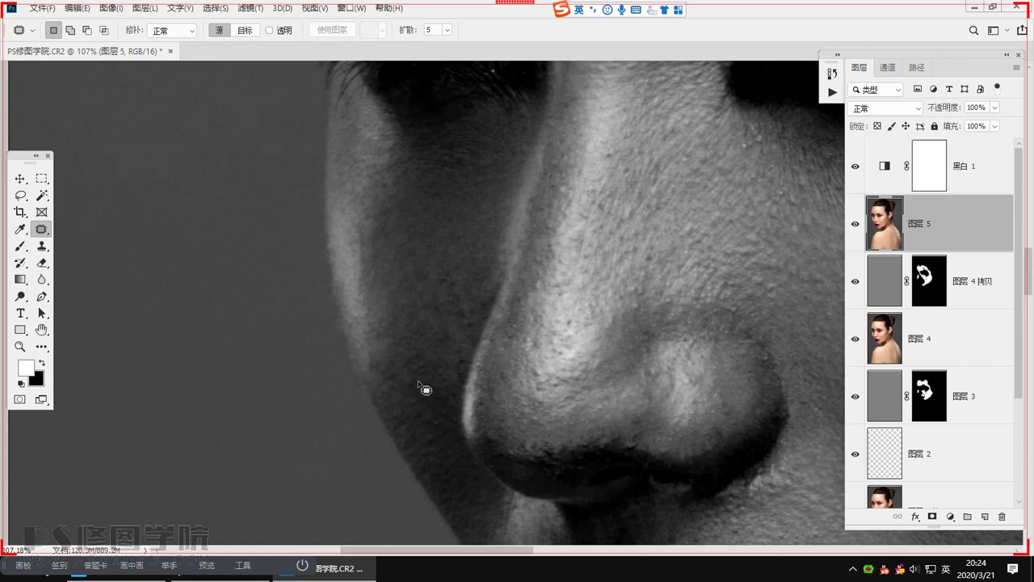
left_click(421, 279)
scroll(462, 393, "up", 5)
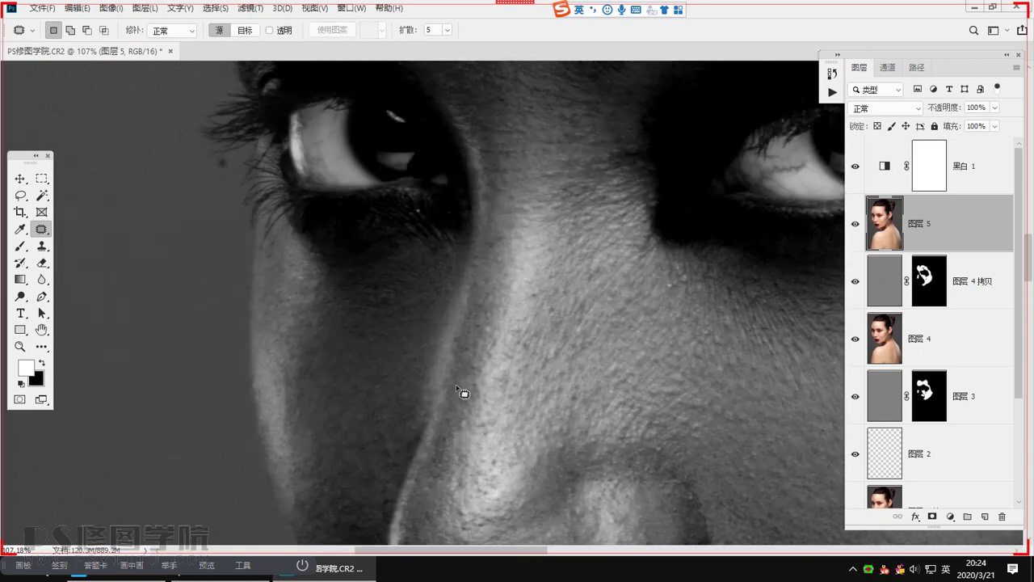
scroll(562, 420, "down", 4)
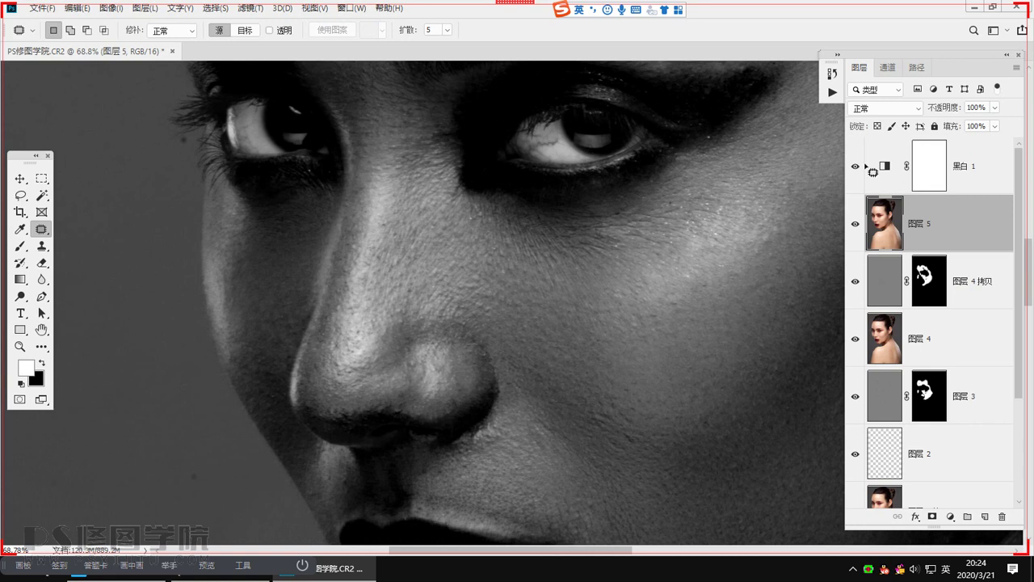
Step: Hide the black-and-white layer and patch the specks and uneven skin beneath the far and near eyes
left_click(855, 166)
left_click_drag(346, 248, 481, 279)
left_click_drag(482, 275, 513, 414)
key("ctrl+d")
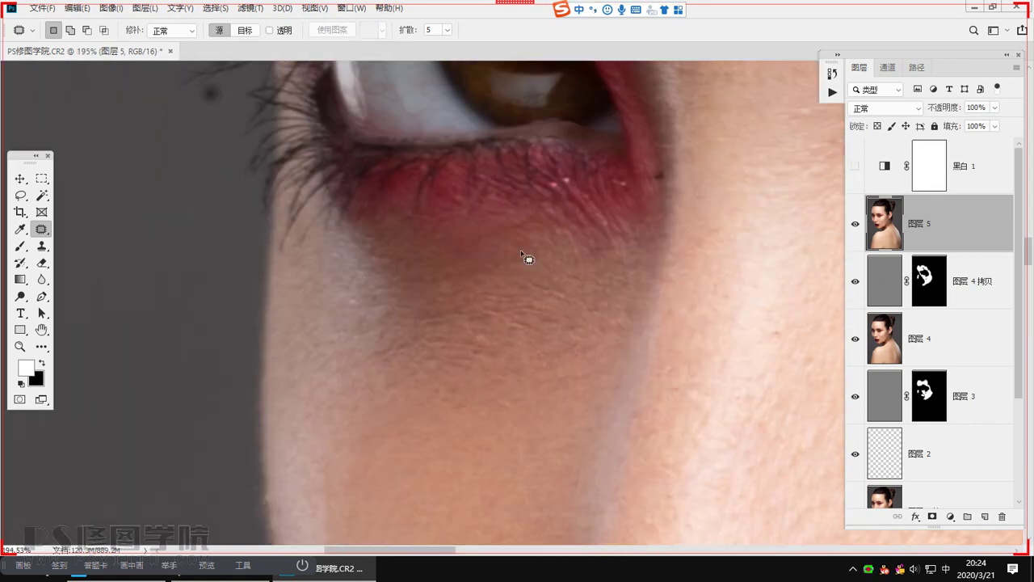
scroll(529, 261, "down", 6)
scroll(641, 289, "up", 4)
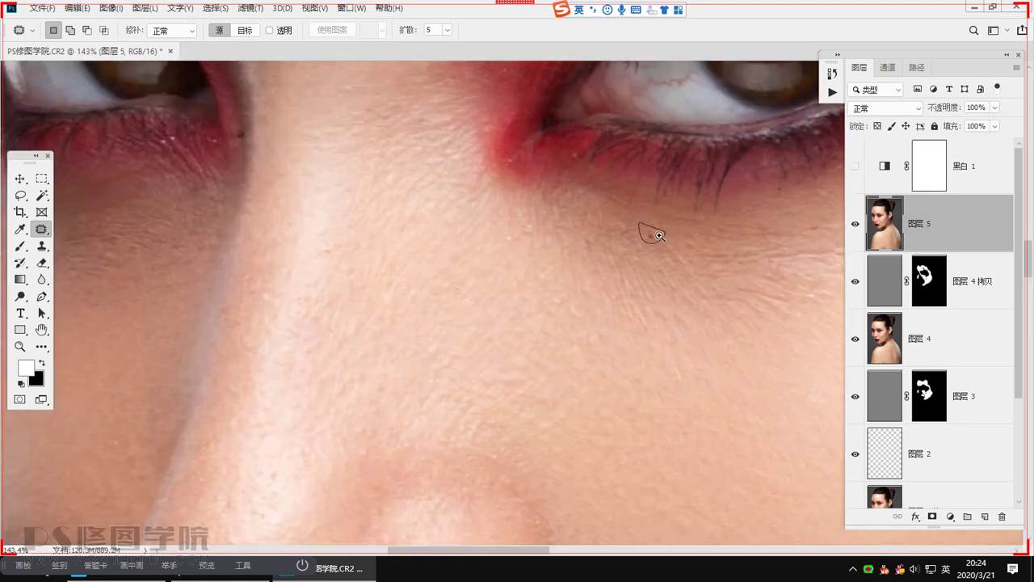
scroll(660, 235, "down", 5)
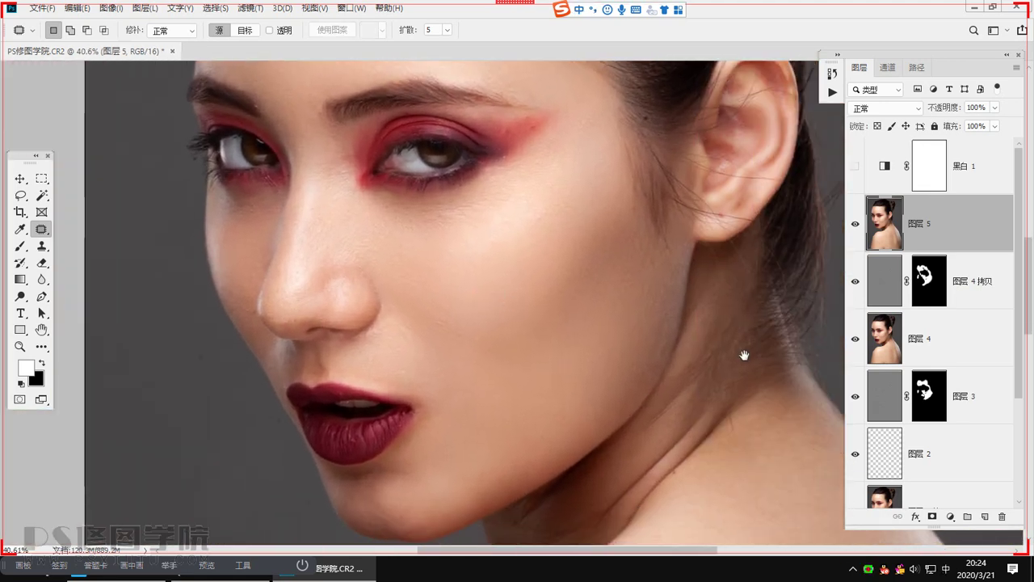
Step: Group all retouching layers from 图层 1 up to 图层 5 above the background
scroll(969, 368, "down", 3)
left_click(930, 406, "shift")
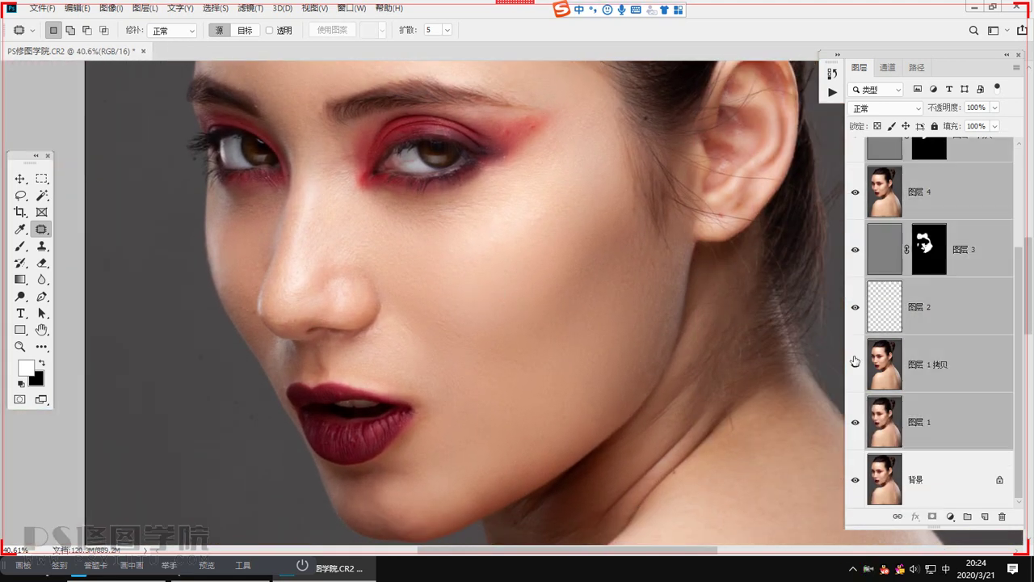
key("ctrl+g")
Step: Capture the face in colour without the retouch group and send the image to the Tencent Classroom discussion
key("ctrl+shift+x")
left_click_drag(224, 94, 688, 497)
double_click(486, 402)
left_click(122, 568)
left_click(218, 500)
Step: Show the retouch group, capture the retouched face in colour, and send it to the class discussion
left_click(868, 204)
left_click(855, 203)
key("ctrl+shift+x")
left_click_drag(197, 100, 681, 490)
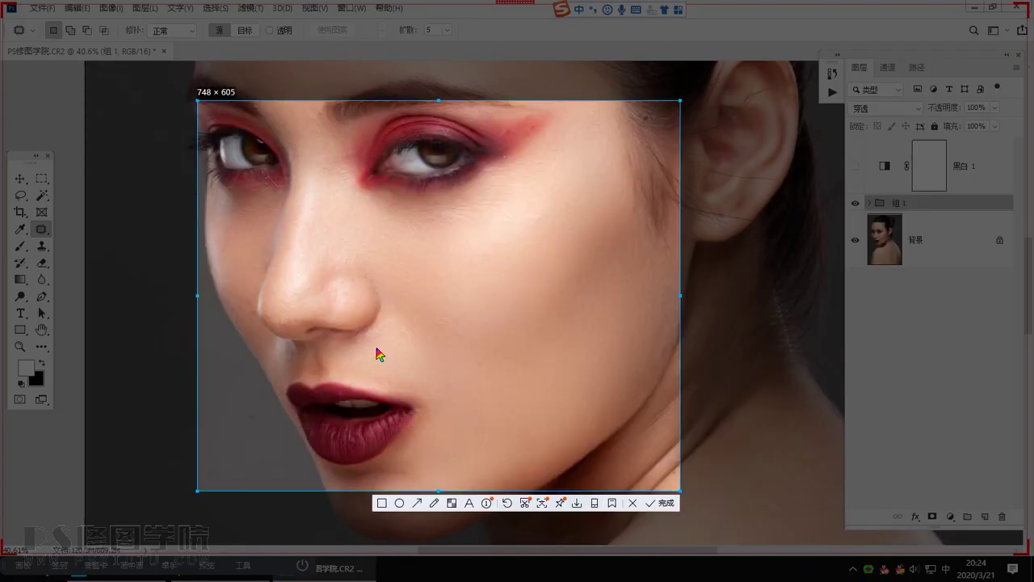
double_click(378, 354)
left_click(101, 568)
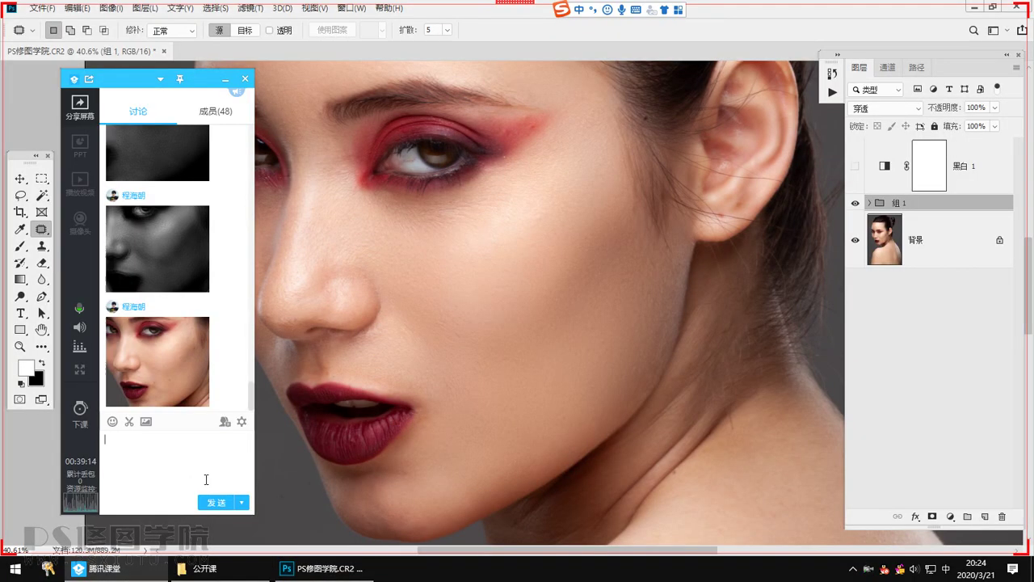
key("ctrl+v")
left_click(216, 499)
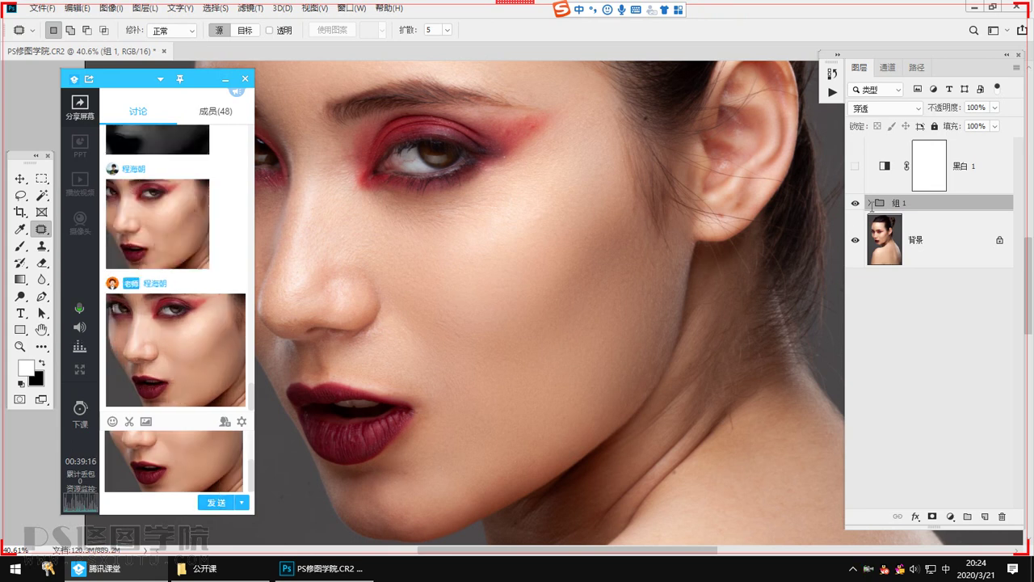
Step: Hide the retouch group under the black-and-white view, capture the original face, and send it to the class discussion
left_click(871, 205)
left_click(855, 203)
key("ctrl+alt+a")
mouse_move(222, 102)
left_mouse_down()
mouse_move(258, 149)
mouse_move(668, 473)
left_mouse_up()
double_click(448, 349)
left_click(156, 558)
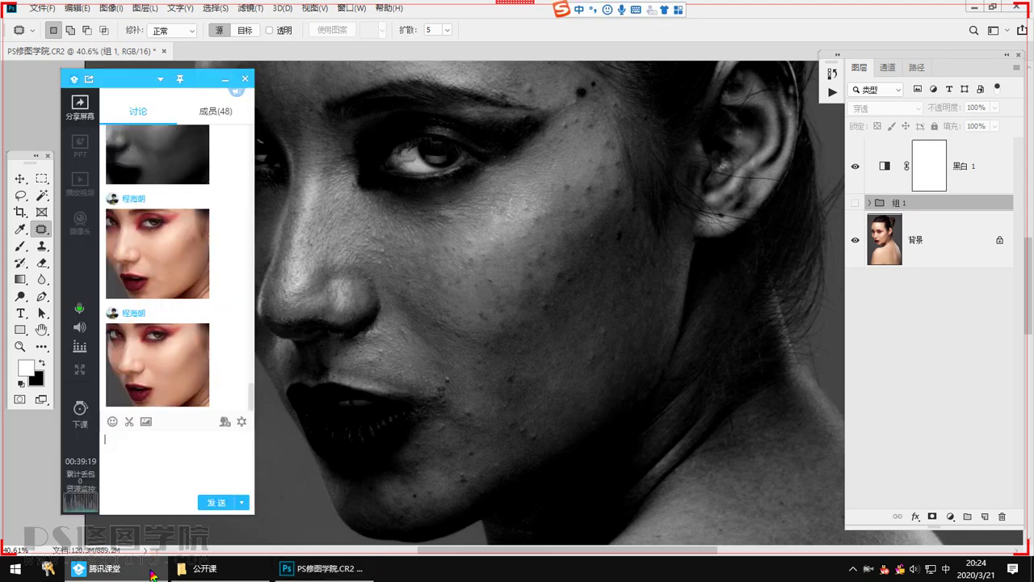
key("ctrl+v")
left_click(219, 502)
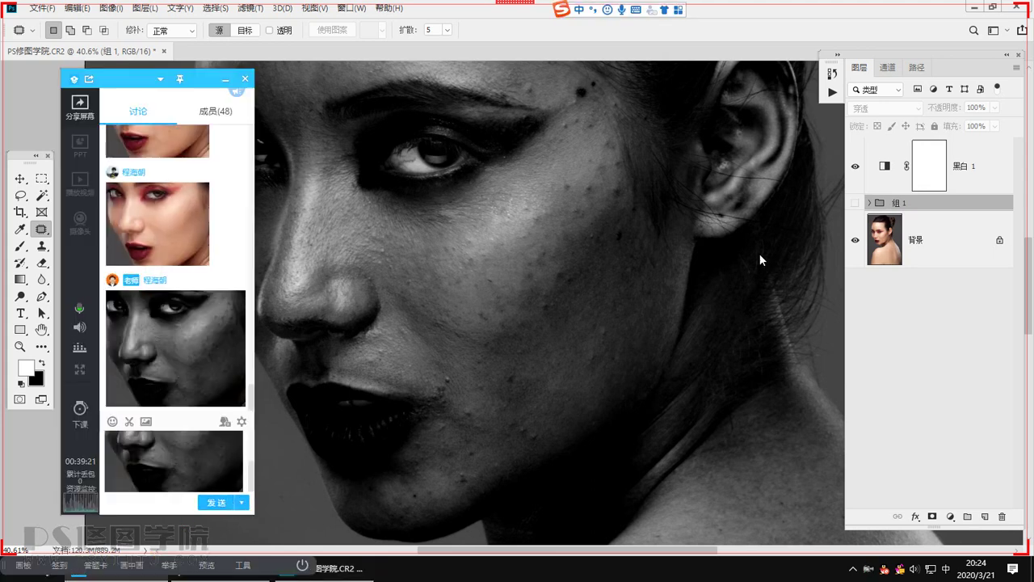
Step: Show the retouch group again, capture the retouched black-and-white face, and send it to the class discussion
left_click(855, 203)
key("ctrl+alt+a")
mouse_move(199, 95)
left_mouse_down()
mouse_move(619, 466)
mouse_move(665, 450)
left_mouse_up()
double_click(399, 342)
left_click(154, 567)
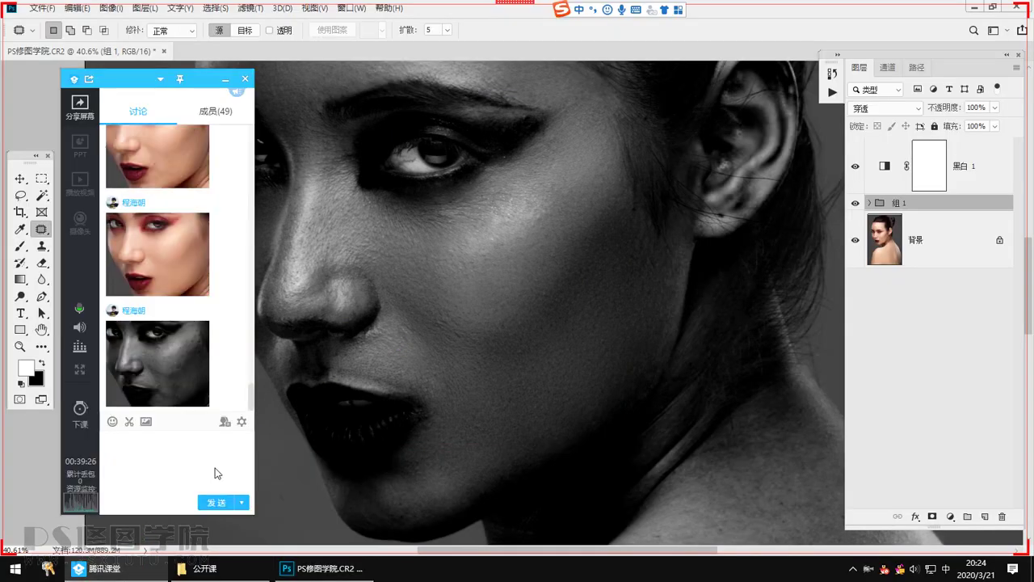
key("ctrl+v")
left_click(217, 503)
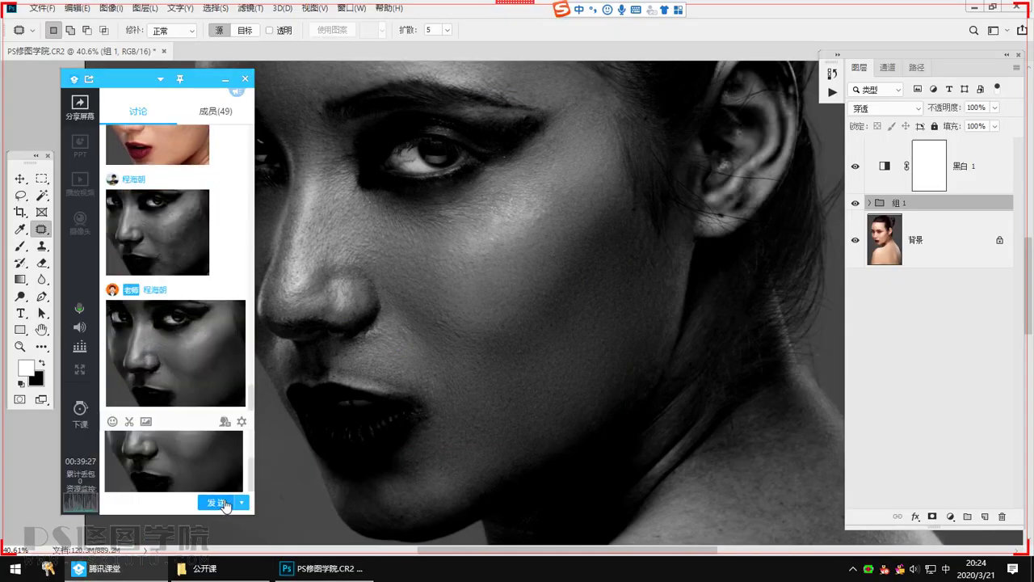
Step: Hide the black-and-white layer and compare the colour portrait with and without the retouch group
left_click(871, 209)
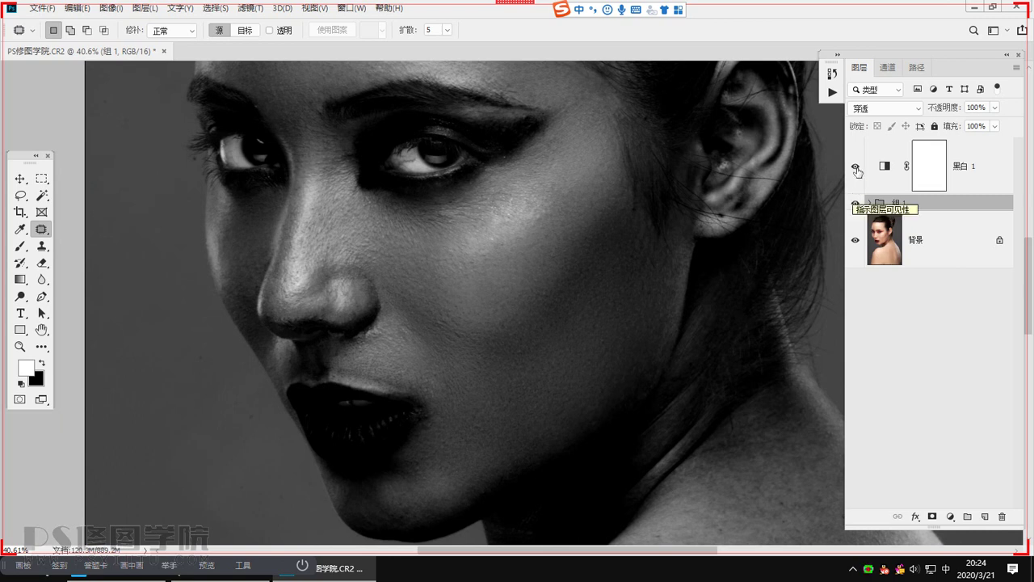
left_click(856, 166)
left_click(856, 204)
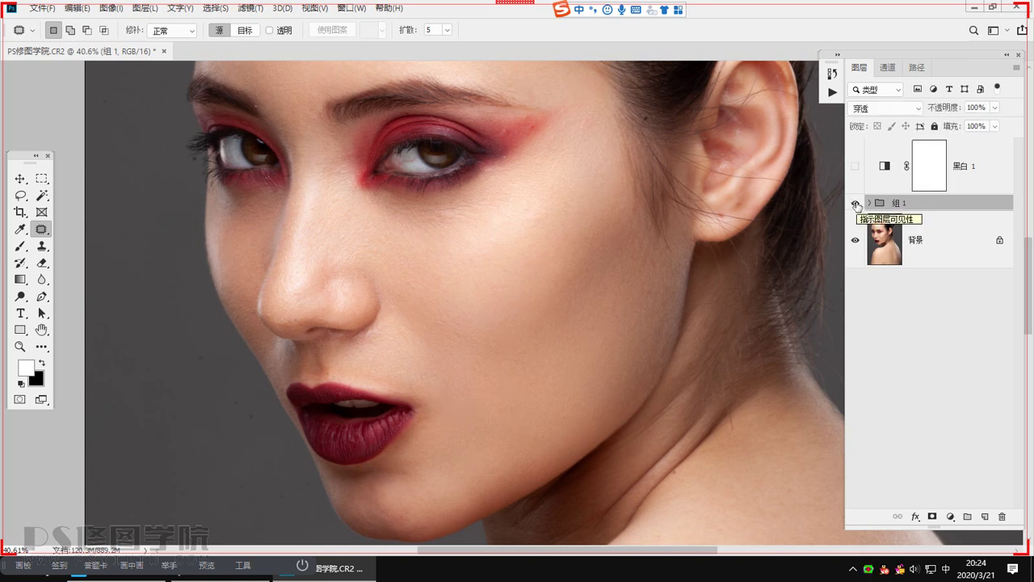
Step: Stamp the visible layers onto a new layer and patch the spots around the outer tip of the near eye's shadow
left_click_drag(483, 228, 505, 333)
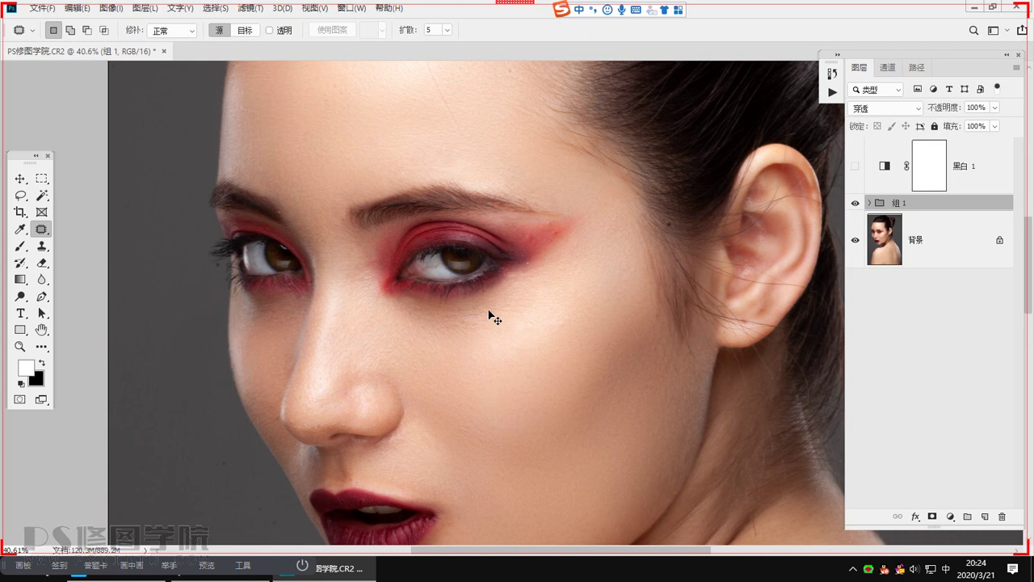
key("ctrl+shift+alt+e")
left_click_drag(552, 215, 606, 226)
mouse_move(548, 264)
left_mouse_down()
mouse_move(585, 280)
mouse_move(556, 267)
left_mouse_up()
left_click_drag(567, 278, 525, 300)
key("ctrl+d")
key("ctrl+d")
key("ctrl+d")
Step: Patch the small blemishes on the far side of the forehead
scroll(447, 328, "down", 10)
mouse_move(414, 149)
left_mouse_down()
mouse_move(474, 291)
mouse_move(461, 227)
mouse_move(466, 282)
mouse_move(615, 257)
left_mouse_up()
scroll(474, 293, "up", 8)
key("ctrl+d")
scroll(493, 275, "up", 3)
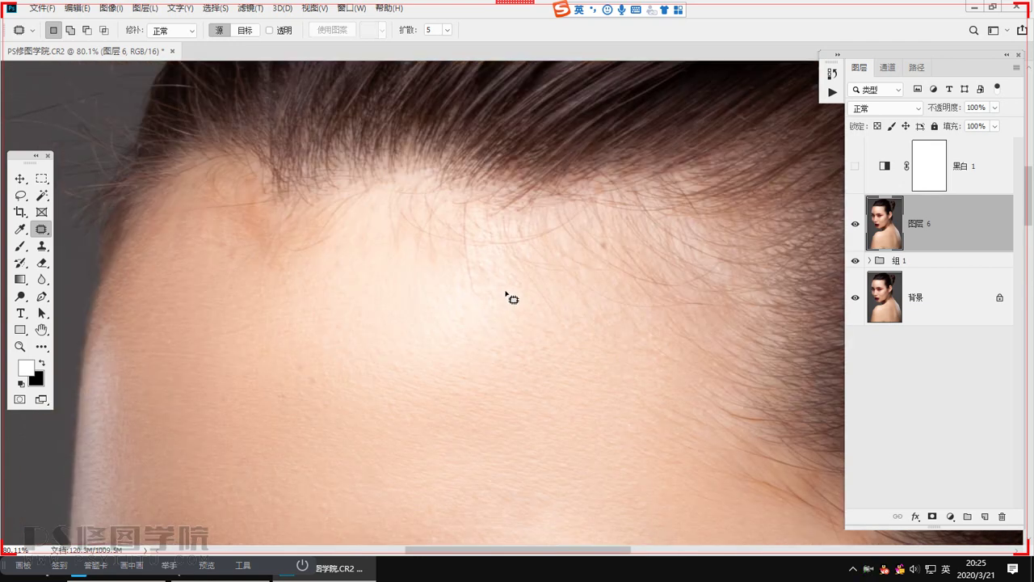
left_click_drag(307, 364, 315, 380)
left_click_drag(312, 378, 322, 386)
key("ctrl+d")
mouse_move(299, 352)
left_mouse_down()
mouse_move(303, 377)
mouse_move(304, 360)
left_mouse_up()
mouse_move(299, 368)
left_mouse_down()
mouse_move(287, 374)
mouse_move(291, 407)
left_mouse_up()
key("ctrl+d")
key("ctrl+d")
Step: Patch the remaining small spots across the forehead with nearby clean skin
left_click_drag(263, 325, 368, 408)
mouse_move(331, 318)
left_mouse_down()
mouse_move(363, 347)
mouse_move(351, 332)
left_mouse_up()
left_click_drag(349, 337, 375, 290)
key("ctrl+d")
left_click_drag(373, 313, 342, 348)
key("ctrl+d")
mouse_move(344, 274)
left_mouse_down()
mouse_move(369, 285)
mouse_move(356, 273)
left_mouse_up()
mouse_move(355, 283)
left_mouse_down()
mouse_move(342, 306)
mouse_move(384, 273)
left_mouse_up()
key("ctrl+d")
mouse_move(367, 274)
left_mouse_down()
mouse_move(345, 317)
mouse_move(339, 306)
mouse_move(341, 327)
mouse_move(385, 324)
left_mouse_up()
key("ctrl+d")
key("ctrl+d")
mouse_move(365, 333)
left_mouse_down()
mouse_move(334, 410)
mouse_move(346, 400)
left_mouse_up()
key("ctrl+d")
left_click_drag(341, 398, 347, 408)
key("ctrl+d")
left_click_drag(404, 296, 301, 299)
mouse_move(522, 361)
left_mouse_down()
mouse_move(511, 301)
mouse_move(563, 375)
left_mouse_up()
mouse_move(579, 260)
left_mouse_down()
mouse_move(576, 318)
mouse_move(590, 312)
left_mouse_up()
mouse_move(591, 312)
left_mouse_down()
mouse_move(590, 291)
mouse_move(594, 300)
left_mouse_up()
key("ctrl+d")
mouse_move(595, 304)
left_mouse_down()
mouse_move(501, 361)
mouse_move(404, 387)
mouse_move(430, 383)
left_mouse_up()
key("ctrl+d")
key("ctrl+d")
left_click_drag(430, 383, 496, 414)
key("ctrl+d")
Step: Patch the last uneven spots on the upper face and forehead
left_click_drag(659, 406, 556, 277)
left_click_drag(476, 406, 433, 235)
left_click_drag(492, 376, 512, 308)
mouse_move(414, 397)
left_mouse_down()
mouse_move(495, 265)
mouse_move(525, 286)
left_mouse_up()
left_click_drag(532, 290, 549, 274)
key("ctrl+d")
mouse_move(536, 221)
left_mouse_down()
mouse_move(558, 239)
mouse_move(540, 221)
left_mouse_up()
key("ctrl+d")
left_click_drag(546, 232, 596, 254)
mouse_move(587, 192)
left_mouse_down()
mouse_move(588, 202)
mouse_move(627, 193)
left_mouse_up()
key("ctrl+d")
mouse_move(208, 168)
left_mouse_down()
mouse_move(358, 284)
mouse_move(429, 365)
left_mouse_up()
Step: Add a Gradient Map adjustment above the stamped layer using the black-to-white gradient preset
key("ctrl+0")
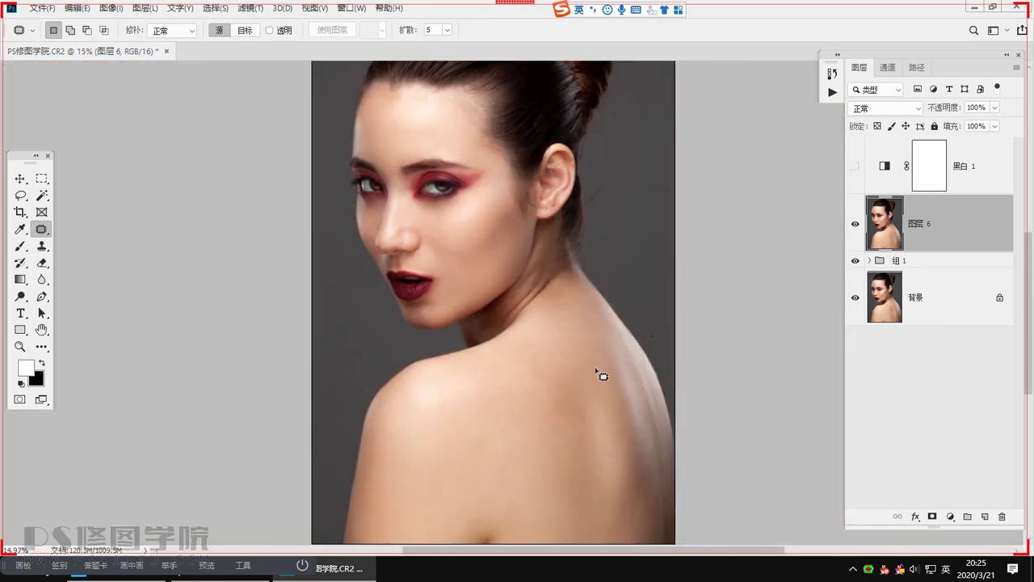
left_click(950, 516)
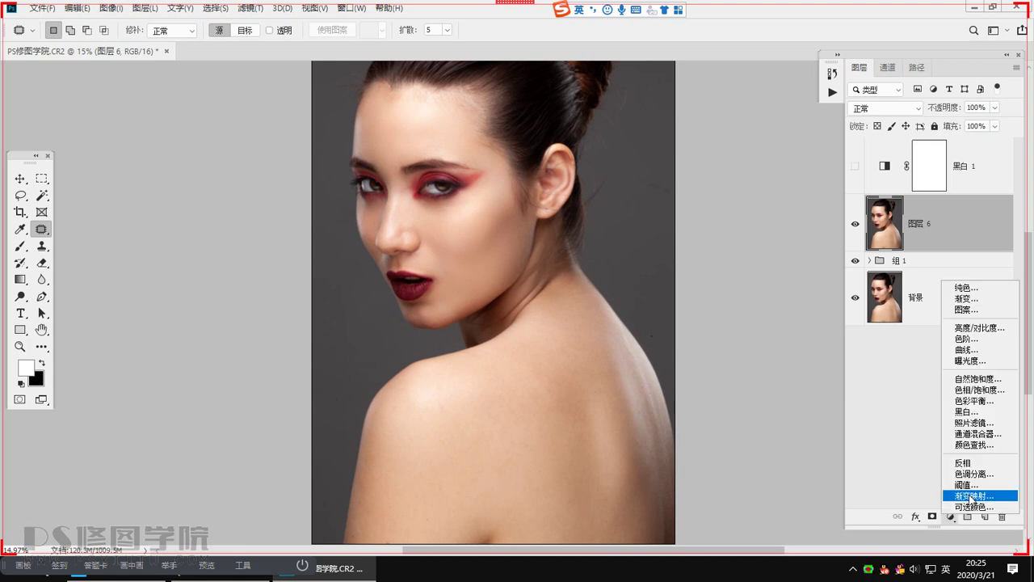
left_click(968, 493)
left_click(511, 232)
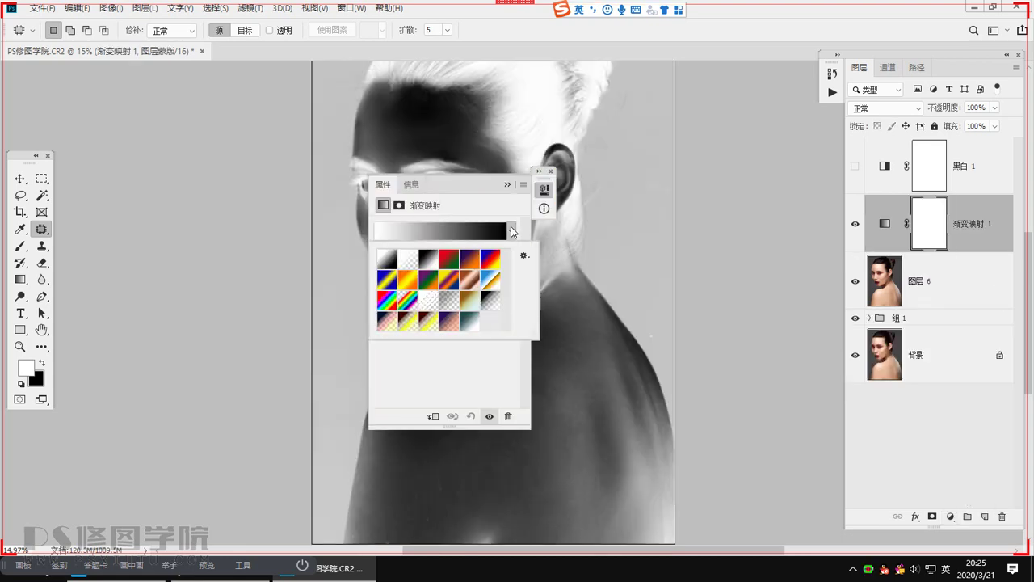
left_click(432, 259)
left_click(435, 236)
left_click(435, 234)
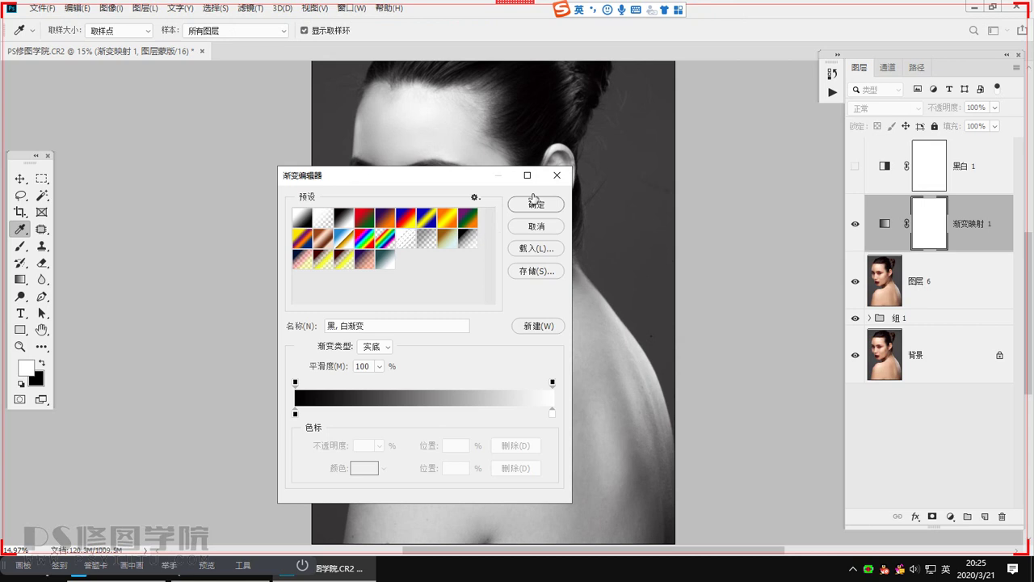
left_click(591, 170)
left_click(550, 174)
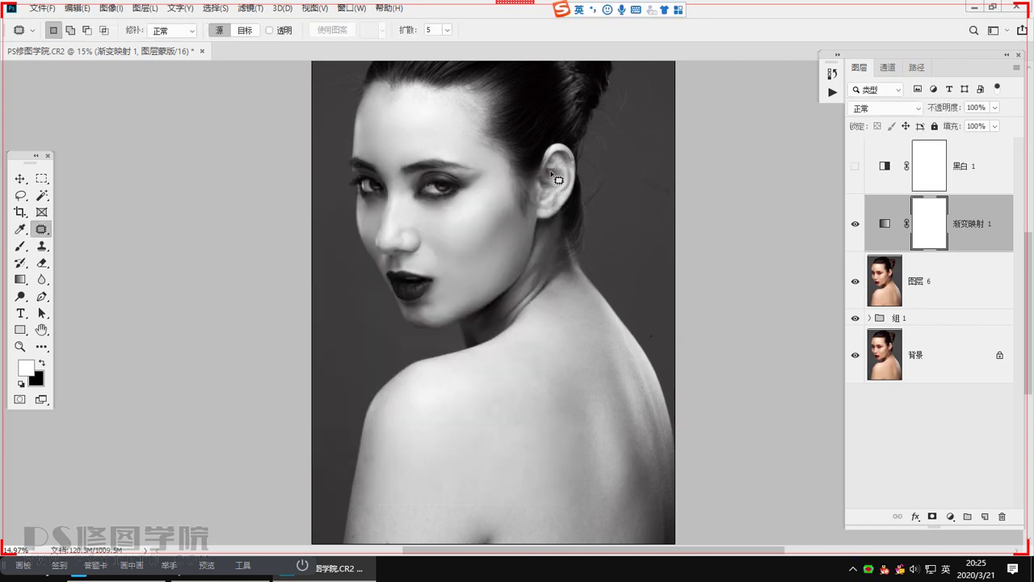
Step: Set the gradient map layer to Luminosity blending and compare the portrait with and without it
left_click(877, 109)
left_click(865, 461)
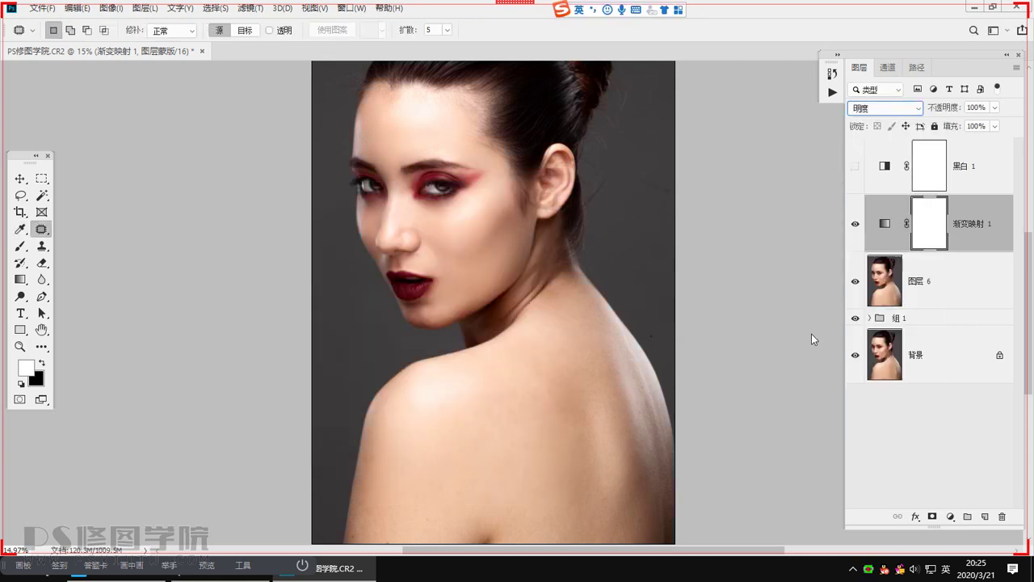
left_click_drag(477, 217, 536, 303)
left_click(855, 227)
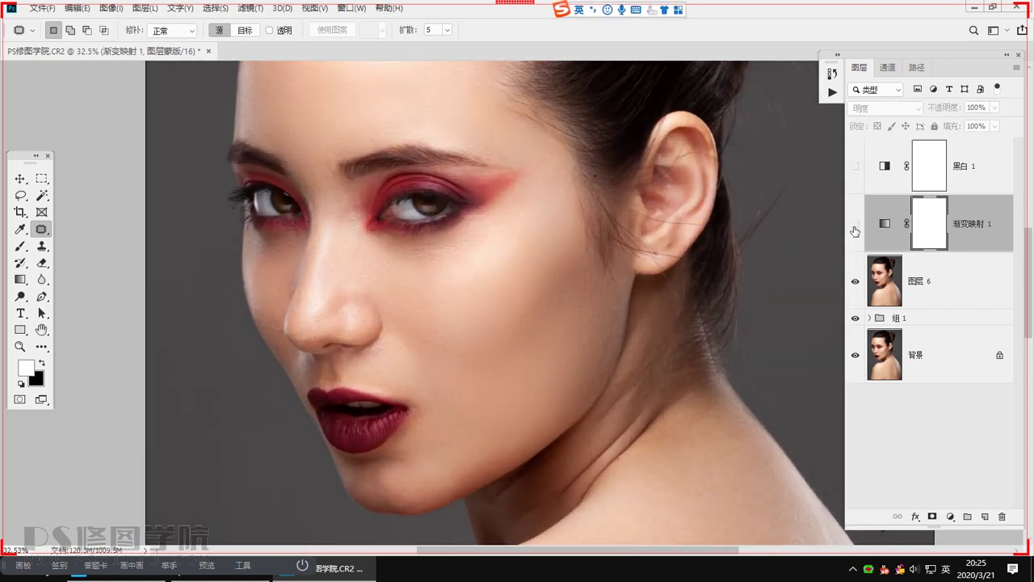
left_click(855, 227)
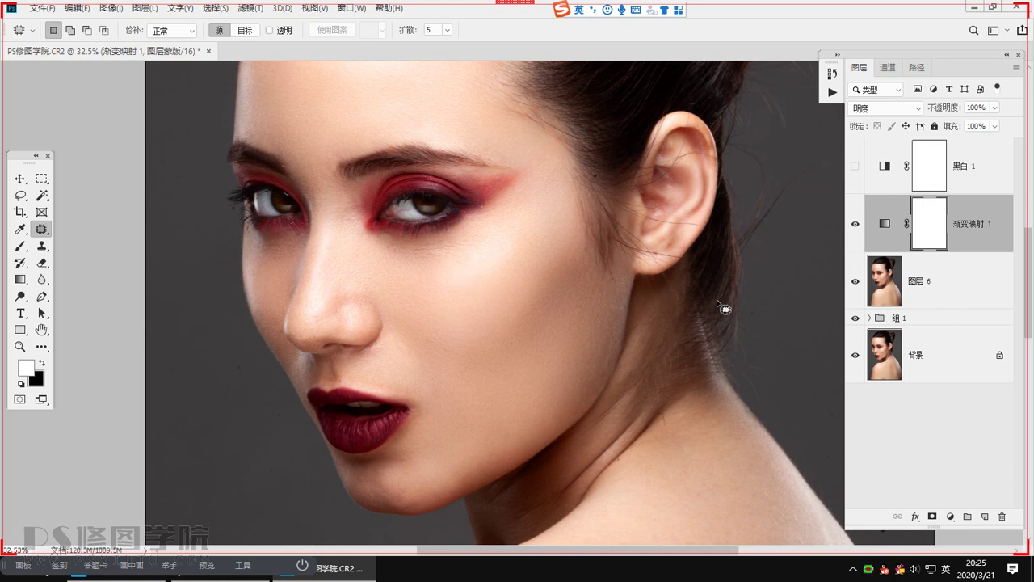
Step: Paint black at 40% brush opacity on the gradient map mask over the near cheek and nose highlights
left_click(20, 244)
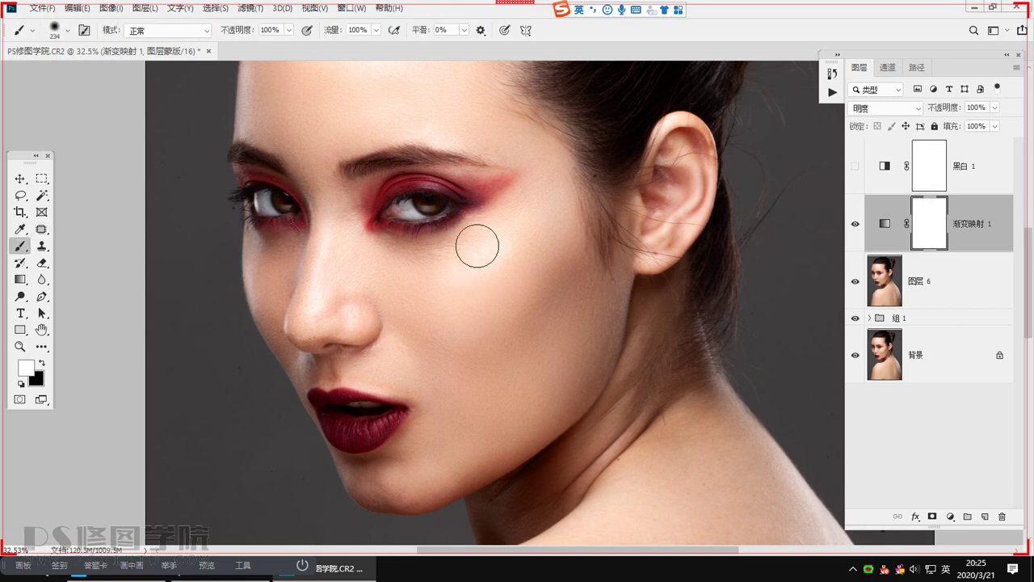
key("x")
key("4")
mouse_move(473, 270)
left_mouse_down()
mouse_move(466, 254)
mouse_move(493, 263)
mouse_move(431, 266)
mouse_move(519, 235)
left_mouse_up()
left_click_drag(333, 254, 304, 254)
mouse_move(332, 179)
left_mouse_down()
mouse_move(317, 285)
mouse_move(330, 346)
left_mouse_up()
left_click_drag(497, 237, 513, 175)
mouse_move(399, 282)
left_mouse_down()
mouse_move(394, 239)
mouse_move(450, 285)
left_mouse_up()
Step: Paint the forehead highlight on the gradient map mask with the black 40% brush
mouse_move(491, 271)
left_mouse_down()
mouse_move(512, 271)
mouse_move(491, 374)
left_mouse_up()
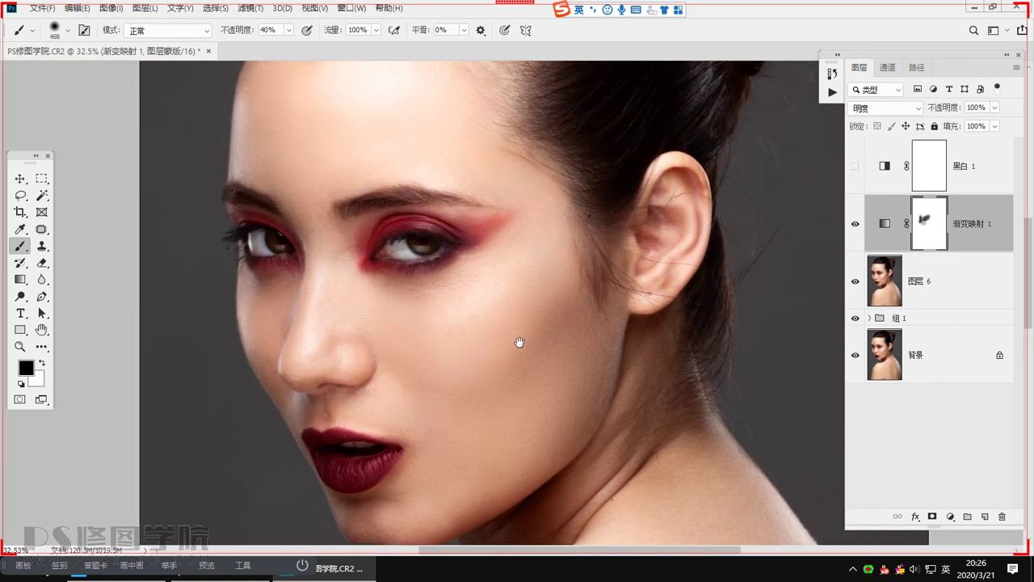
key("ctrl+alt+2")
key("ctrl+d")
mouse_move(429, 105)
left_mouse_down()
mouse_move(455, 197)
mouse_move(438, 173)
left_mouse_up()
scroll(450, 259, "down", 3)
Step: Load the image highlights as a selection and add a masked Curves adjustment in Multiply blending mode
key("ctrl+alt+2")
left_click(950, 515)
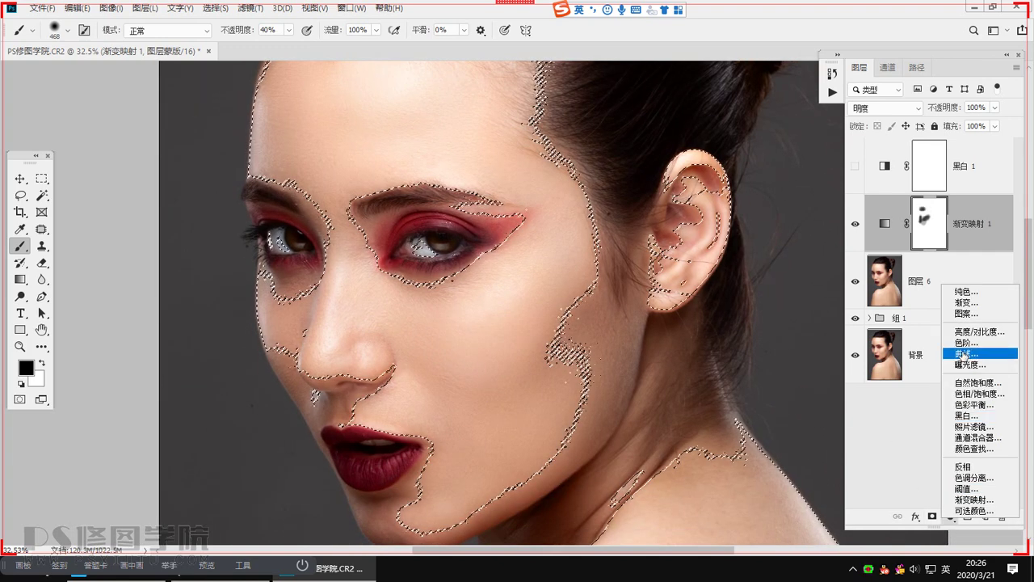
left_click(969, 361)
left_click(885, 107)
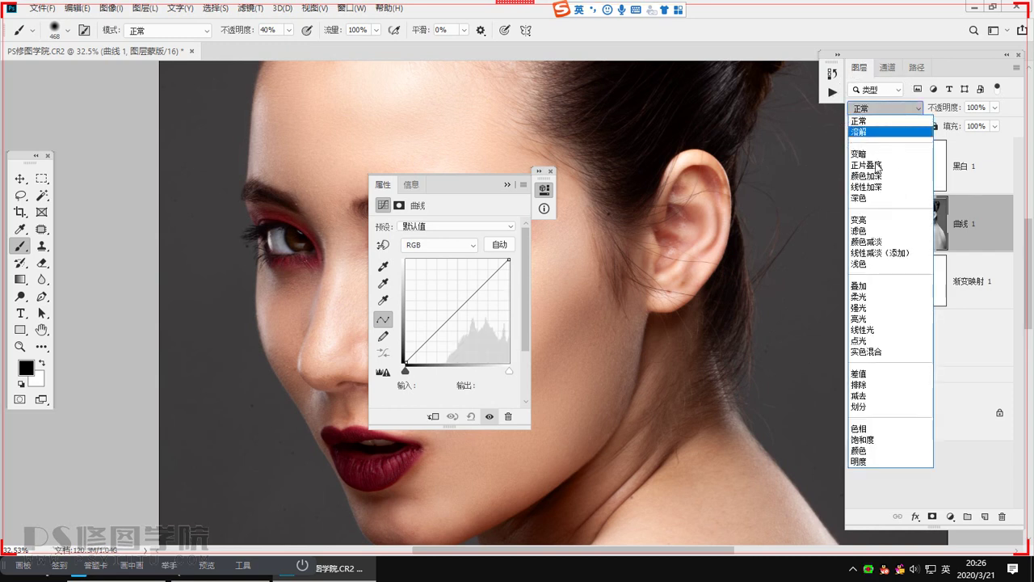
left_click(878, 168)
Step: Raise the middle of the RGB curve slightly and compare the portrait with and without the Curves layer
left_click_drag(474, 188, 738, 210)
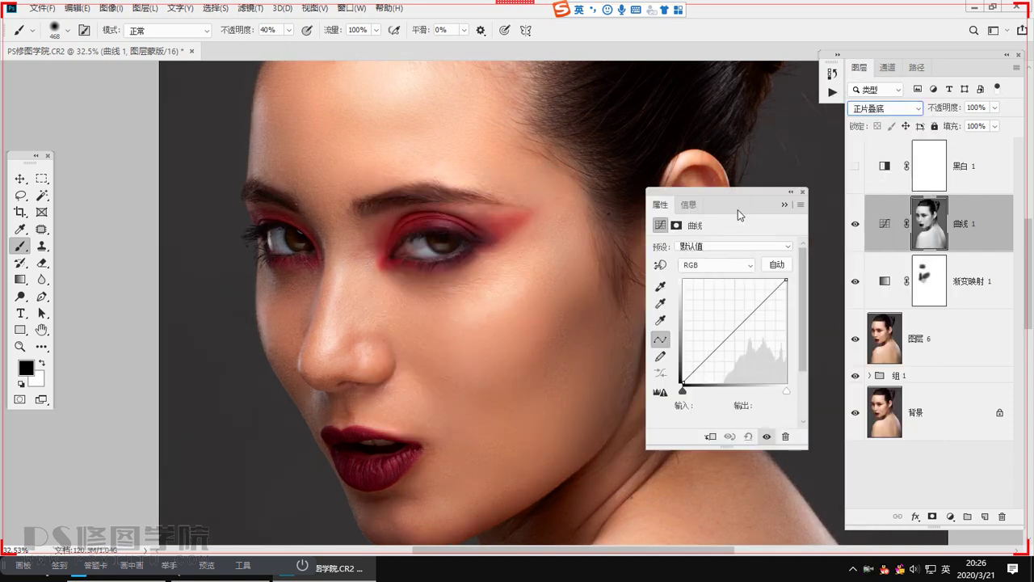
left_click_drag(731, 329, 724, 315)
left_click(803, 191)
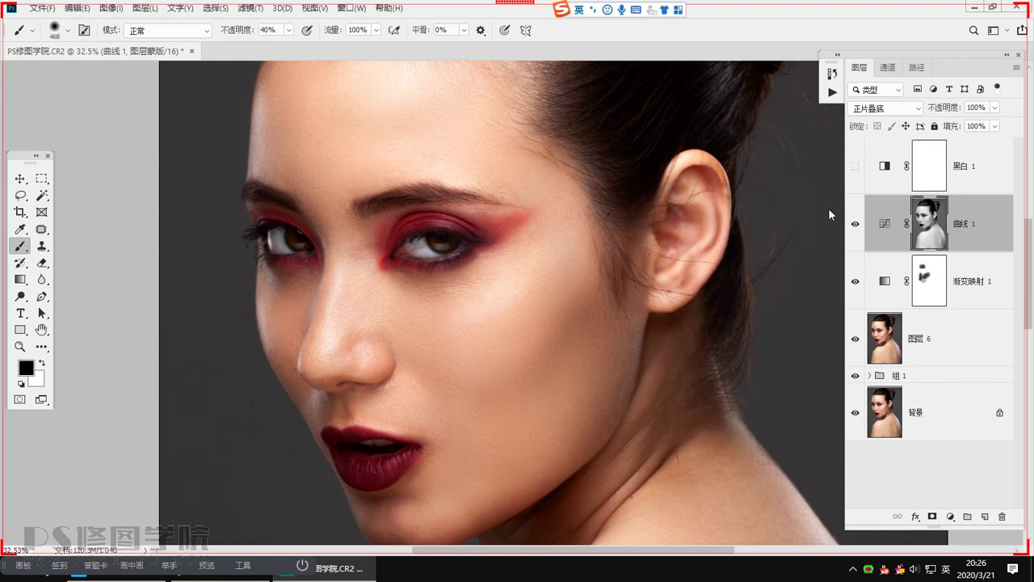
left_click(855, 227)
left_click(856, 226)
Step: Add a Channel Mixer adjustment and set its green output to red +25, green +50 and blue +25
left_click(949, 517)
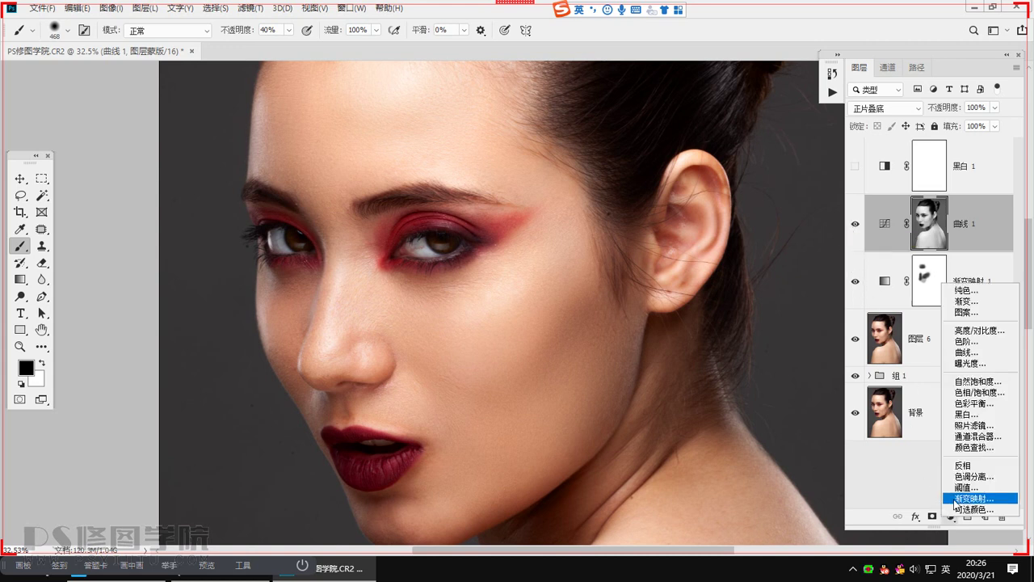
left_click(960, 436)
left_click(727, 265)
left_click(729, 287)
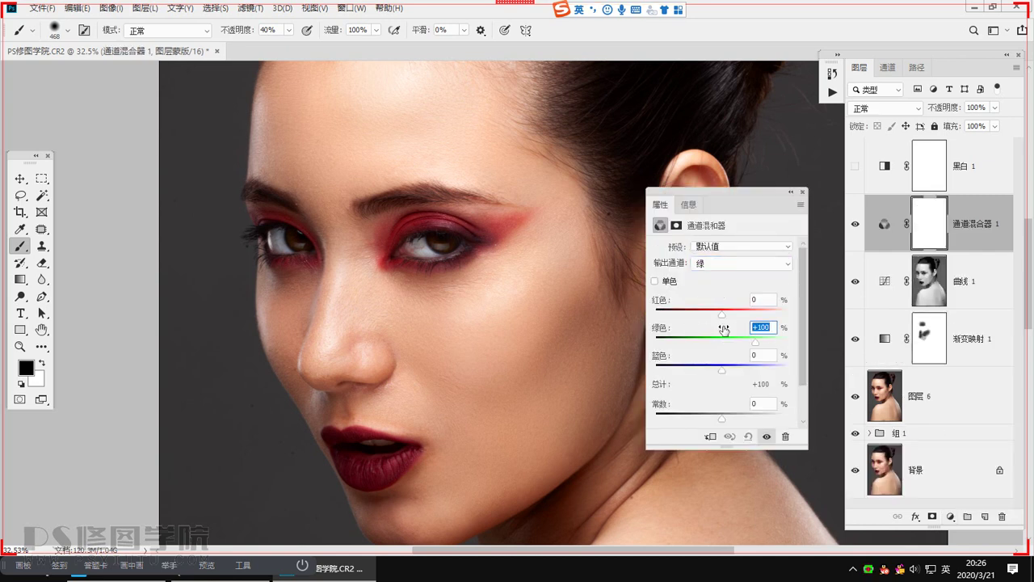
type("50")
key("shift+Tab")
type("25")
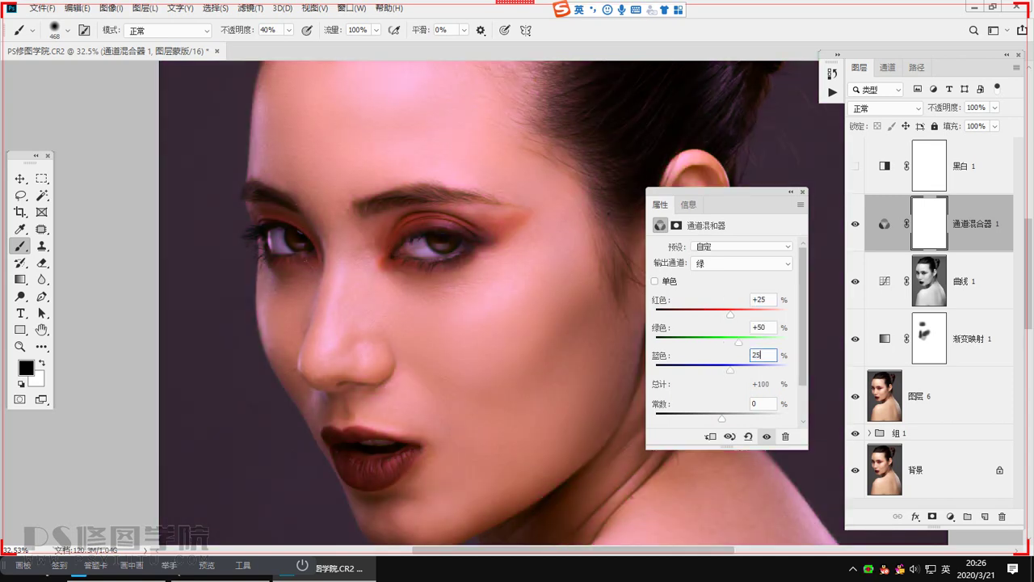
left_click(805, 191)
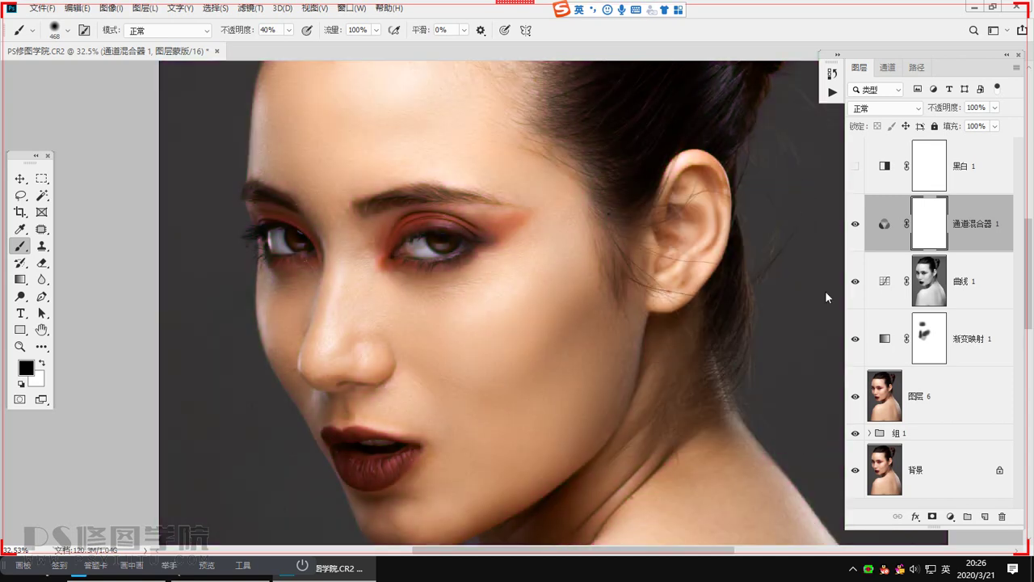
Step: Add a Hue/Saturation adjustment, target the skin's reds, and set hue to -9 and saturation to -37
left_click(951, 516)
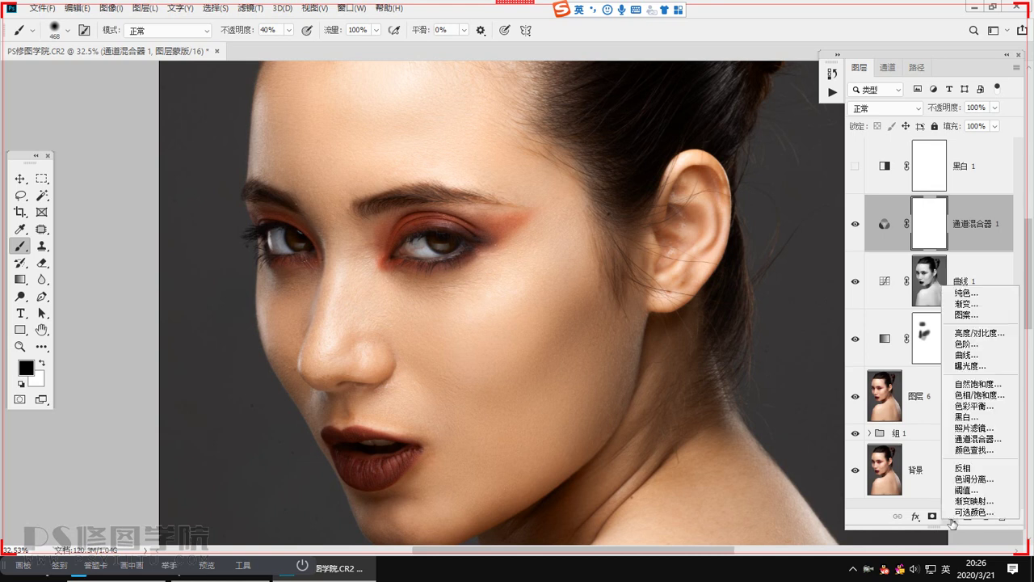
left_click(973, 394)
left_click(661, 265)
left_click(533, 343)
left_click_drag(712, 300, 716, 307)
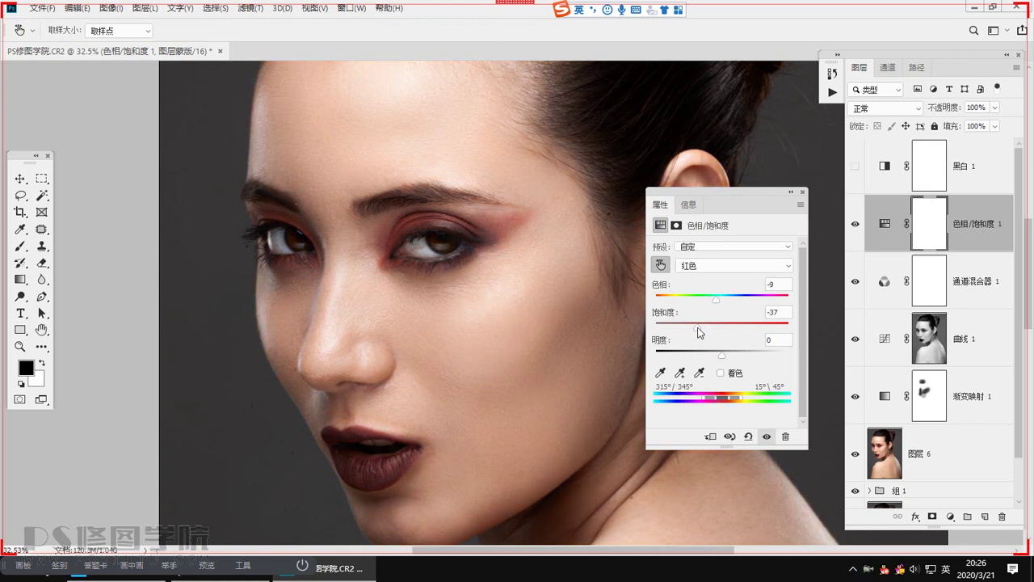
left_click(803, 193)
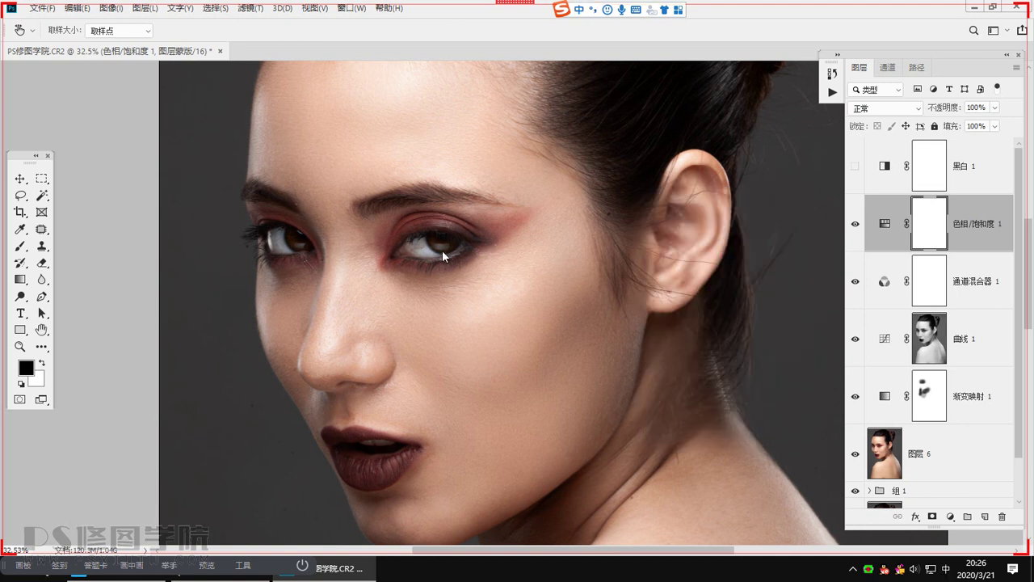
Step: Add a Curves adjustment and darken the whole image by pulling the RGB curve from input 170 to output 113
key("ctrl+0")
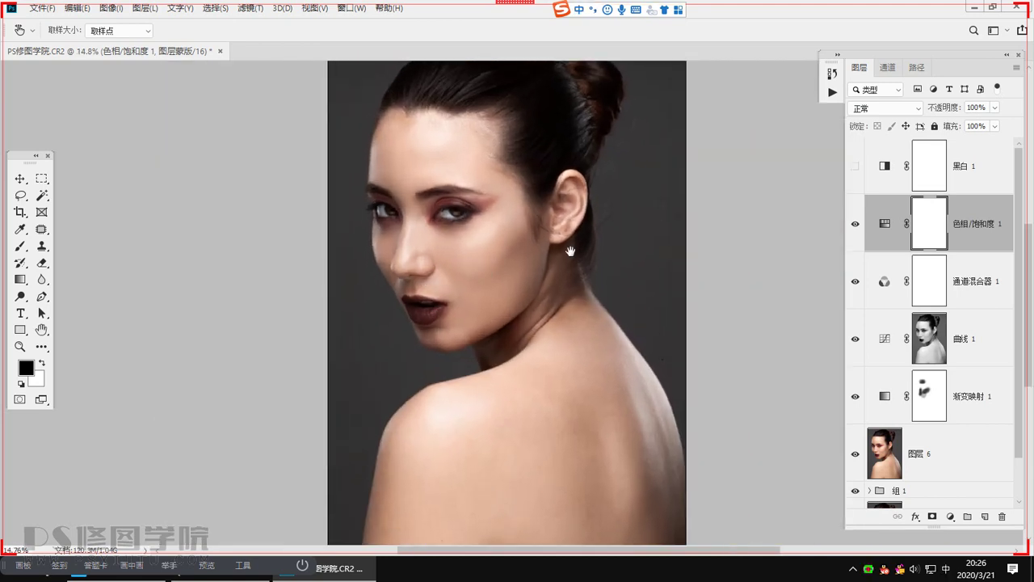
left_click(951, 516)
left_click(965, 355)
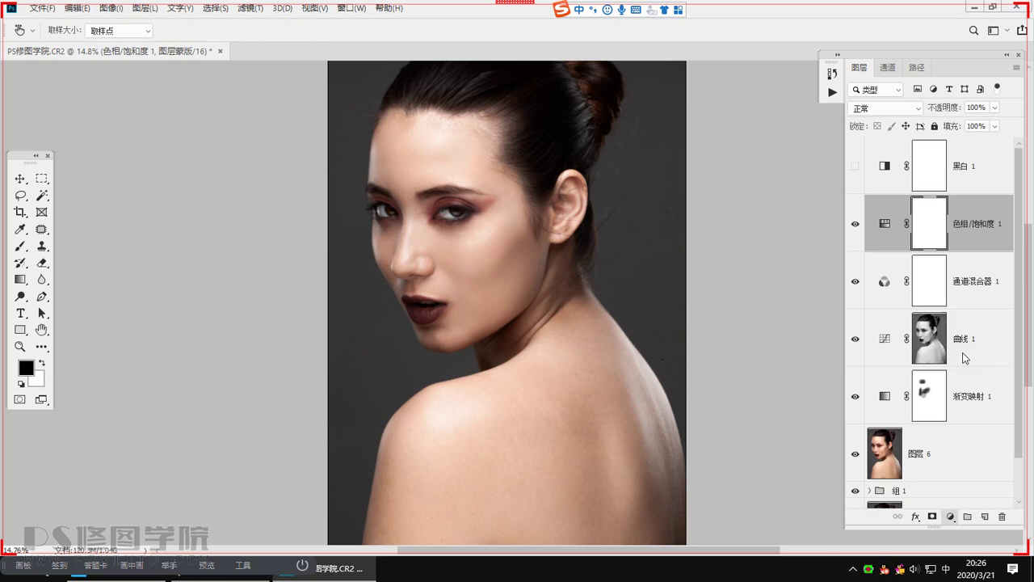
left_click_drag(746, 321, 751, 336)
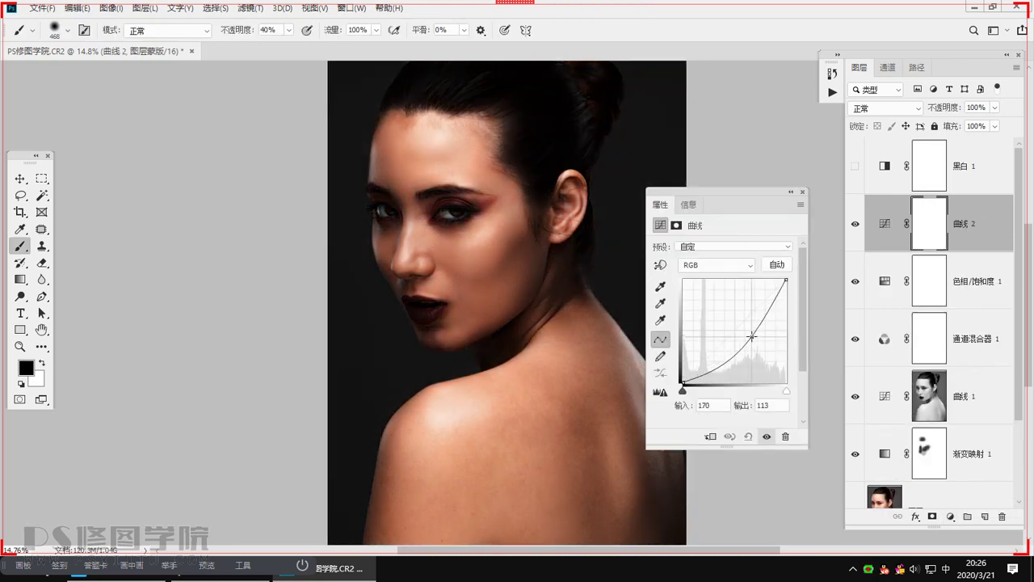
left_click(802, 192)
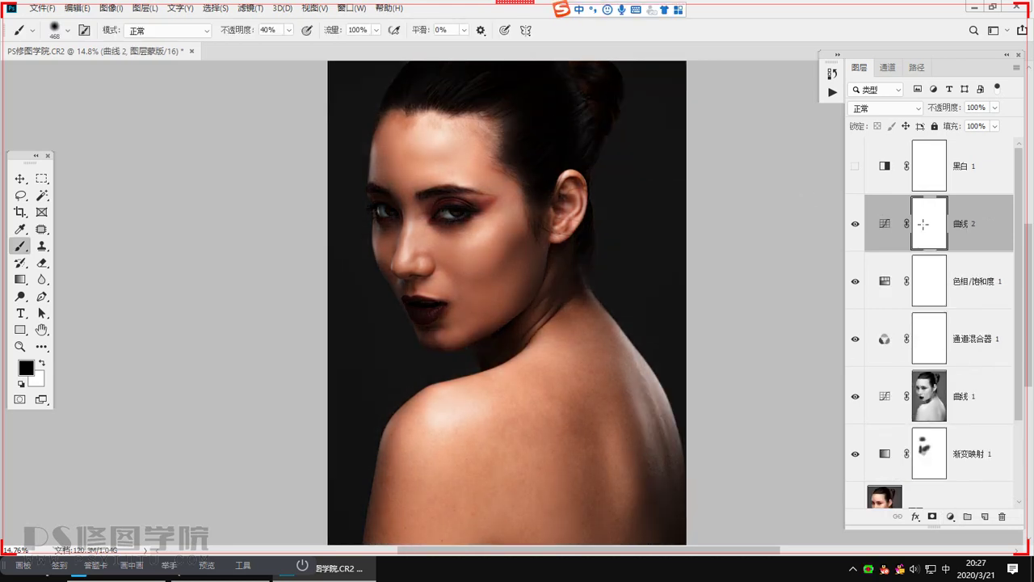
Step: Paint over the face on the darkening Curves mask with a large soft black brush at 40% opacity
right_click(26, 245)
left_click(66, 258)
scroll(423, 241, "up", 2)
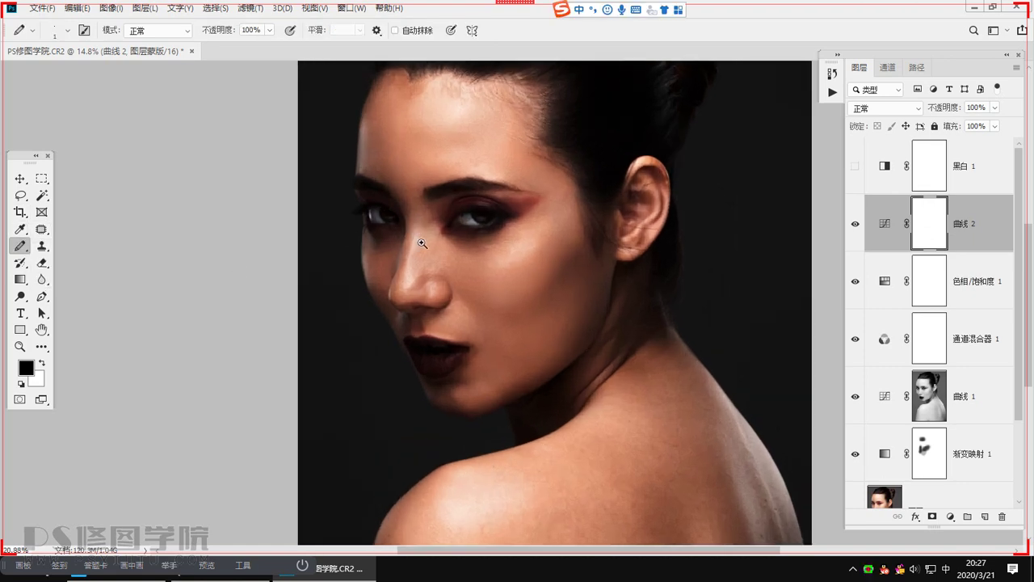
right_click(26, 248)
left_click(52, 248)
left_click_drag(454, 299, 433, 286)
left_click_drag(461, 309, 488, 311)
left_click_drag(445, 279, 458, 277)
left_click_drag(440, 242, 428, 256)
mouse_move(460, 229)
left_mouse_down()
mouse_move(499, 348)
mouse_move(494, 316)
mouse_move(517, 181)
mouse_move(586, 155)
left_mouse_up()
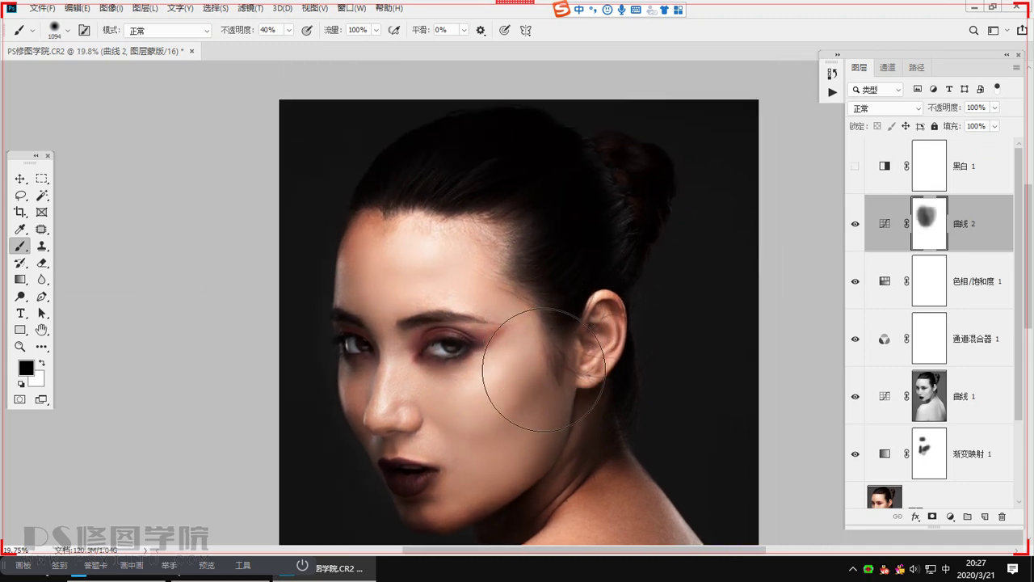
Step: Reduce the brush to about 851 px and paint black over the forehead, cheek, ear and neck on the Curves mask
right_click(572, 211)
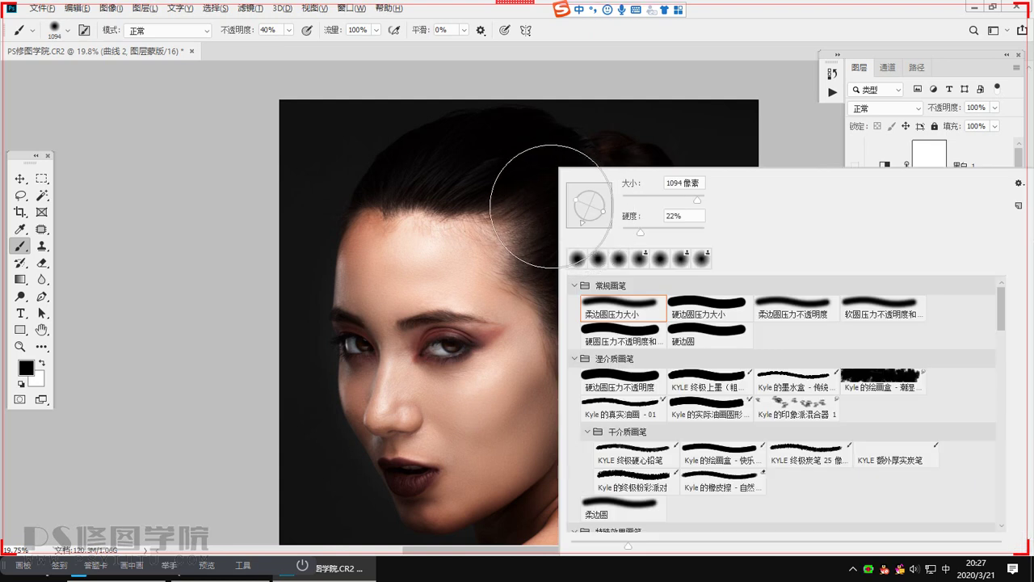
left_click(539, 205)
key("bracketleft")
key("bracketleft")
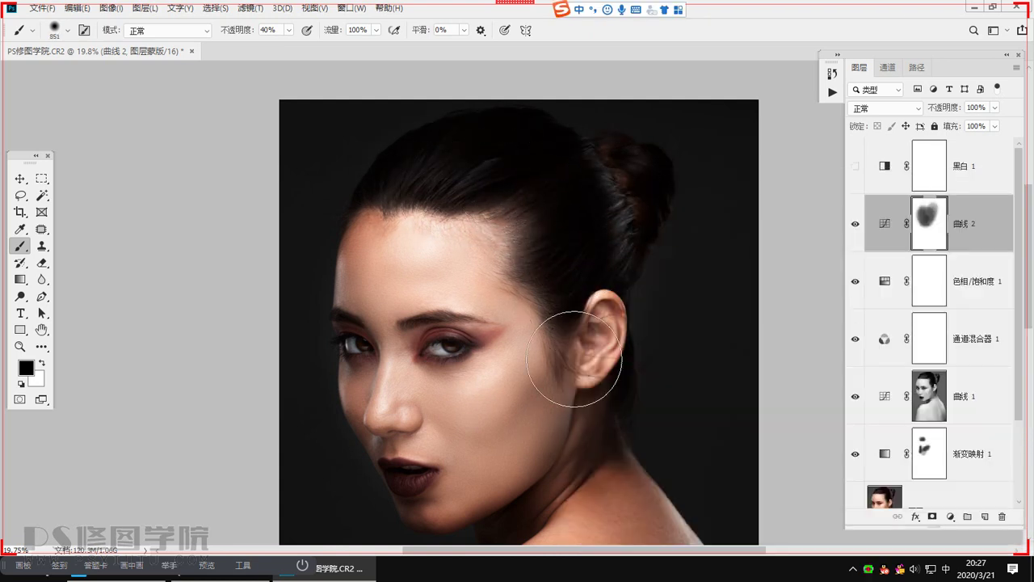
left_click_drag(440, 487, 452, 338)
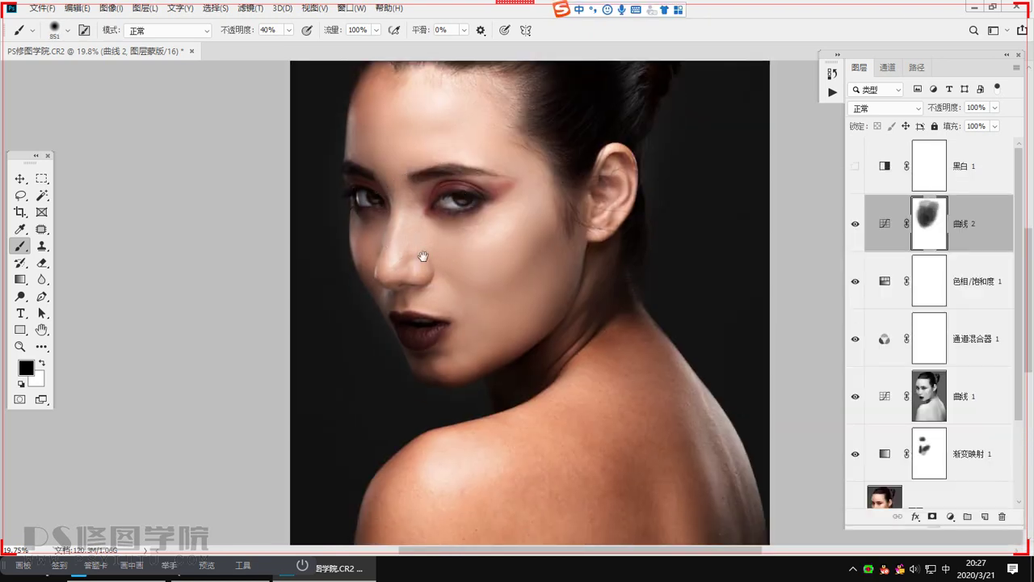
left_click_drag(407, 149, 392, 226)
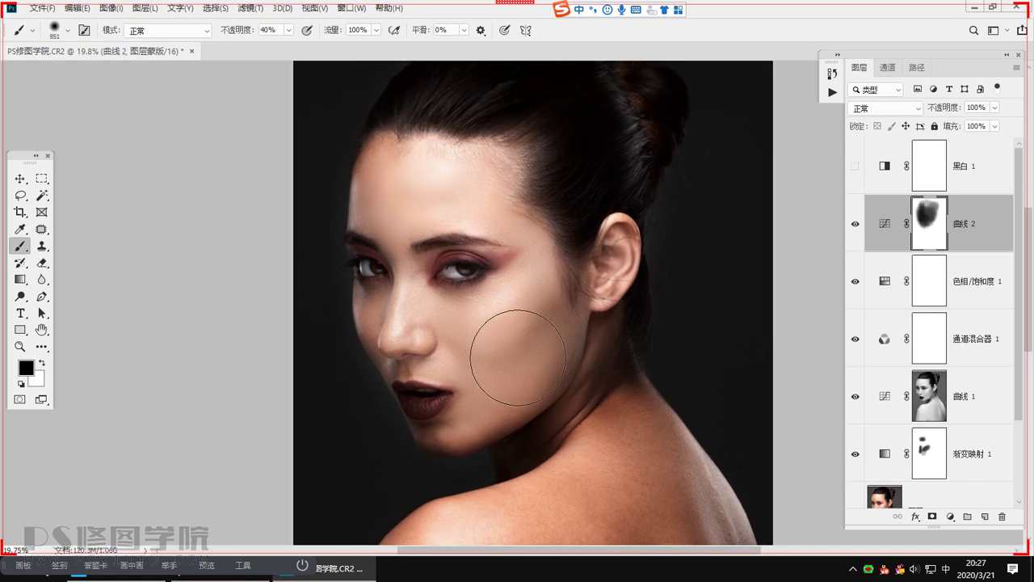
left_click_drag(512, 316, 485, 189)
left_click_drag(548, 274, 541, 364)
left_click_drag(513, 417, 526, 312)
Step: Brush black over the shoulder and back on the Curves mask to partly lift the darkening there
scroll(526, 312, "down", 3)
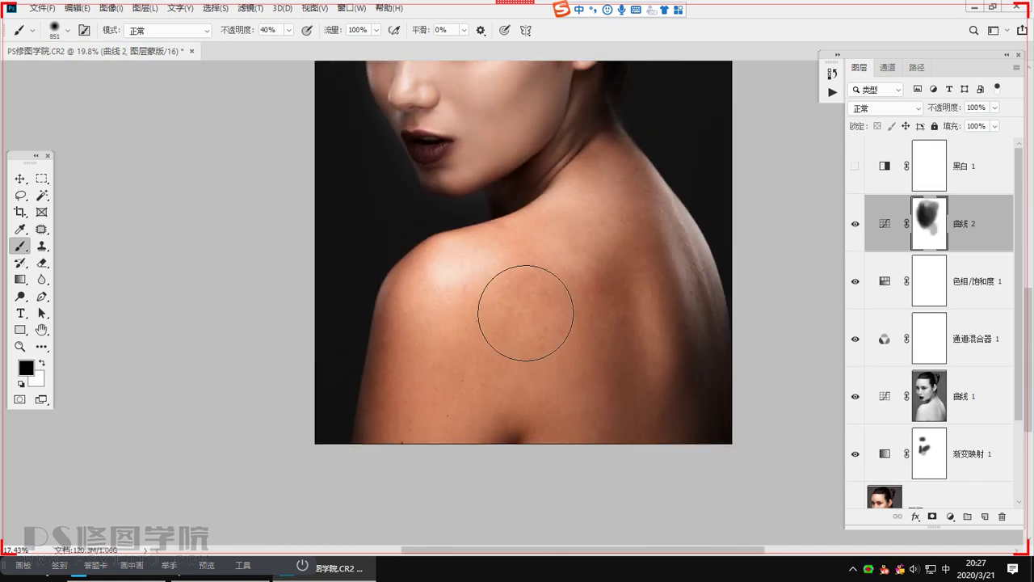
mouse_move(538, 380)
left_mouse_down()
mouse_move(462, 507)
mouse_move(438, 511)
mouse_move(495, 453)
mouse_move(533, 449)
mouse_move(567, 401)
mouse_move(608, 490)
mouse_move(615, 469)
mouse_move(586, 462)
mouse_move(582, 481)
mouse_move(478, 481)
mouse_move(444, 523)
mouse_move(499, 445)
left_mouse_up()
left_click_drag(524, 309, 503, 305)
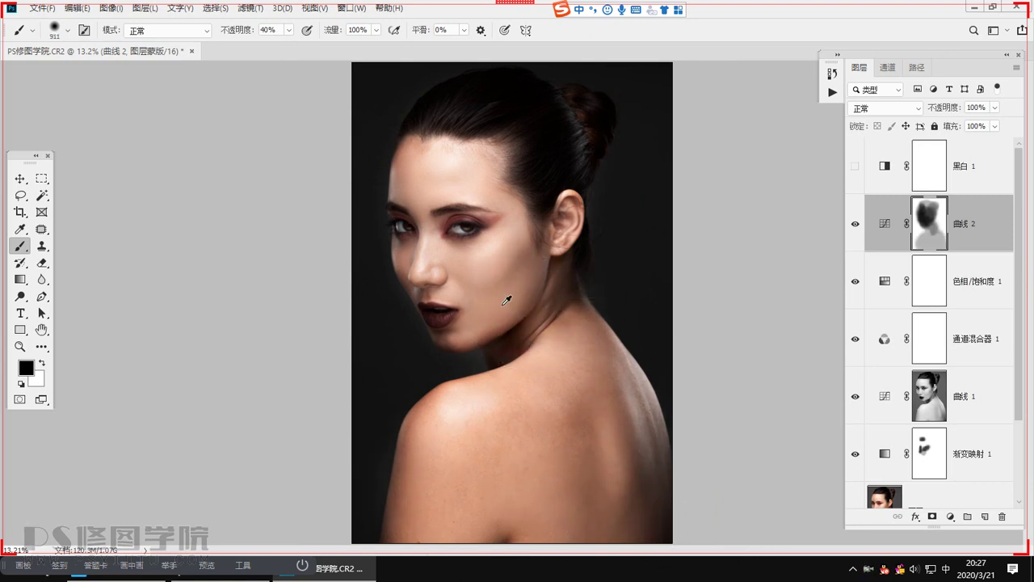
Step: Refine the Curves mask over the face and along its outer contour, swapping between black and white brush colours
mouse_move(508, 127)
left_mouse_down()
mouse_move(454, 156)
mouse_move(462, 211)
left_mouse_up()
left_click_drag(474, 308, 466, 293)
scroll(466, 292, "up", 5)
left_click_drag(453, 353, 358, 377)
left_click_drag(294, 232, 397, 204)
key("x")
key("shift")
key("x")
left_click_drag(347, 302, 317, 243)
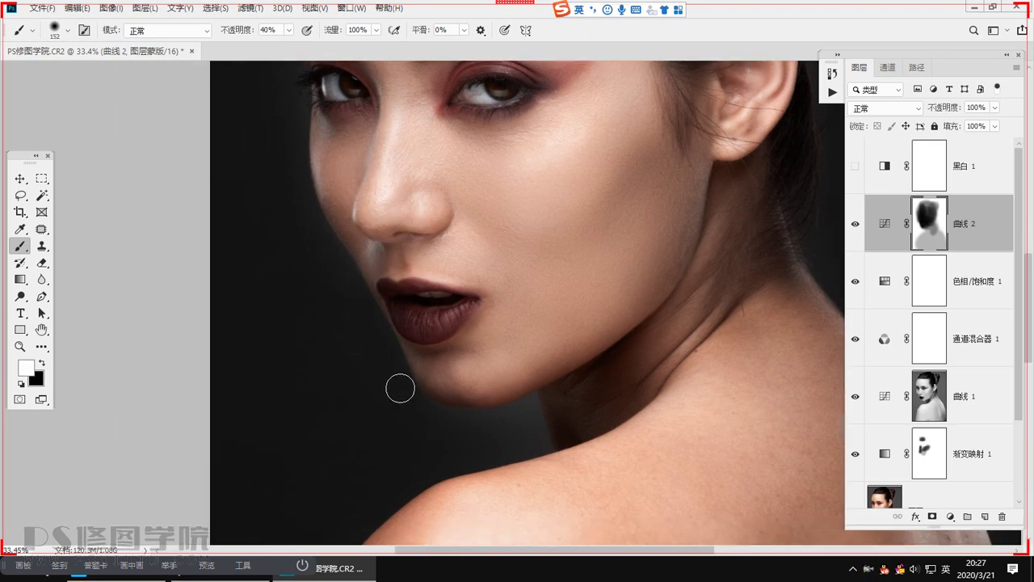
Step: Set the brush opacity to 45% and paint white on the mask over the background below the chin
key("4")
key("5")
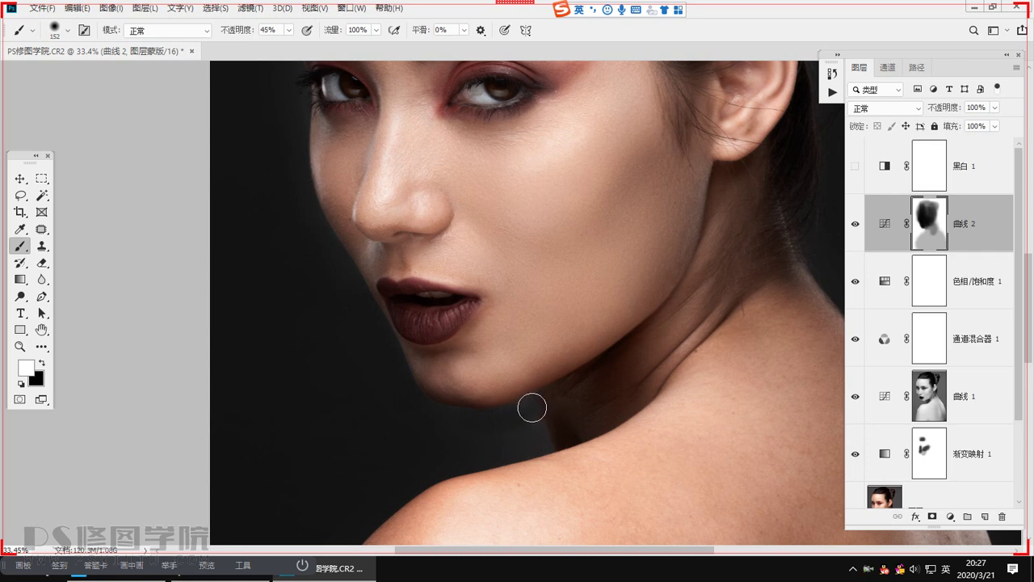
left_click_drag(525, 407, 531, 413)
left_click_drag(446, 441, 464, 443)
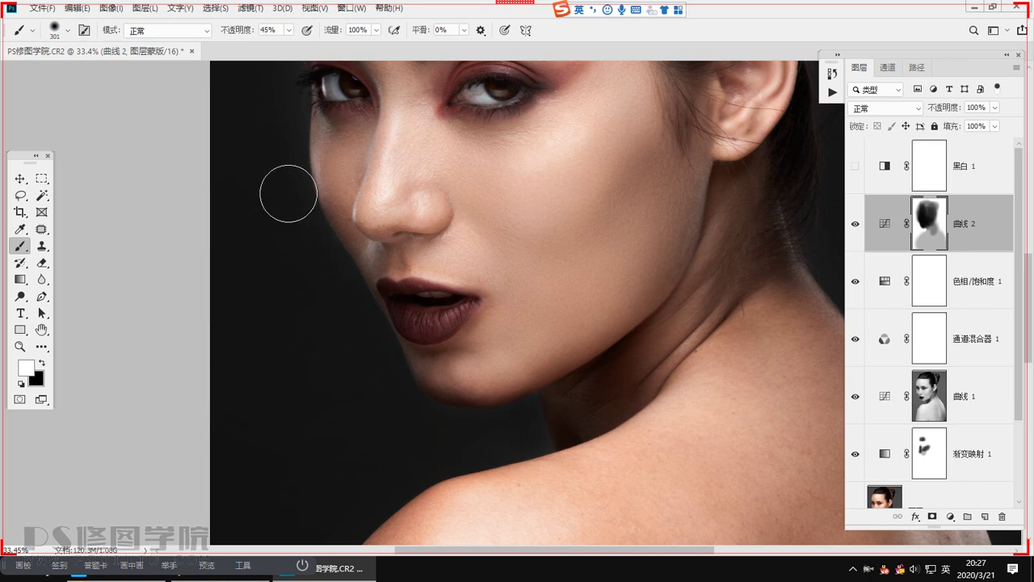
Step: Paint black at 45% opacity on the Curves mask to brighten the face, from the eye area to the cheek and jaw
scroll(307, 208, "up", 10)
scroll(307, 207, "left", 2)
scroll(388, 266, "down", 3)
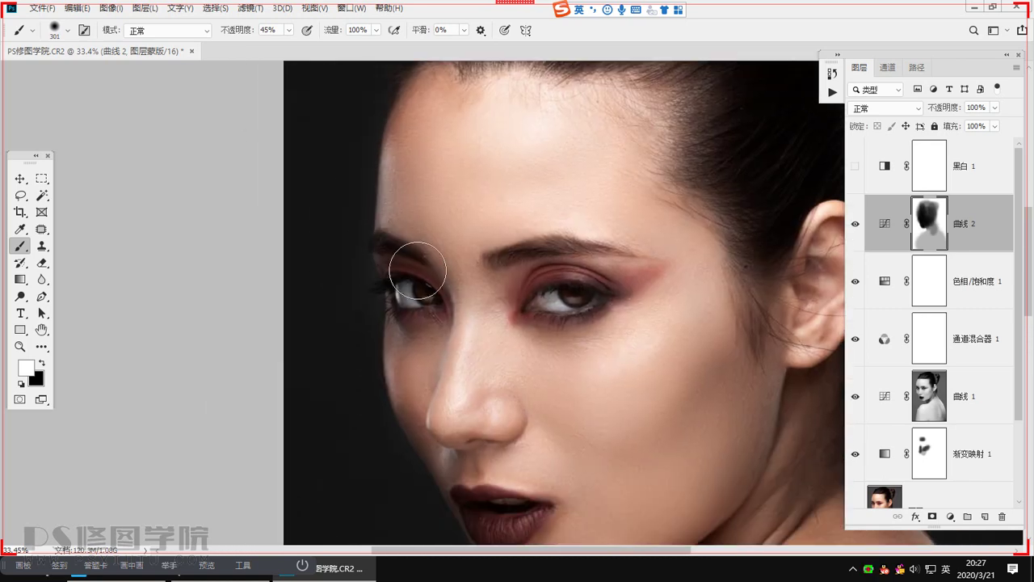
key("x")
scroll(397, 222, "down", 5)
scroll(396, 222, "right", 1)
mouse_move(408, 281)
left_mouse_down()
mouse_move(392, 281)
mouse_move(406, 295)
mouse_move(391, 251)
left_mouse_up()
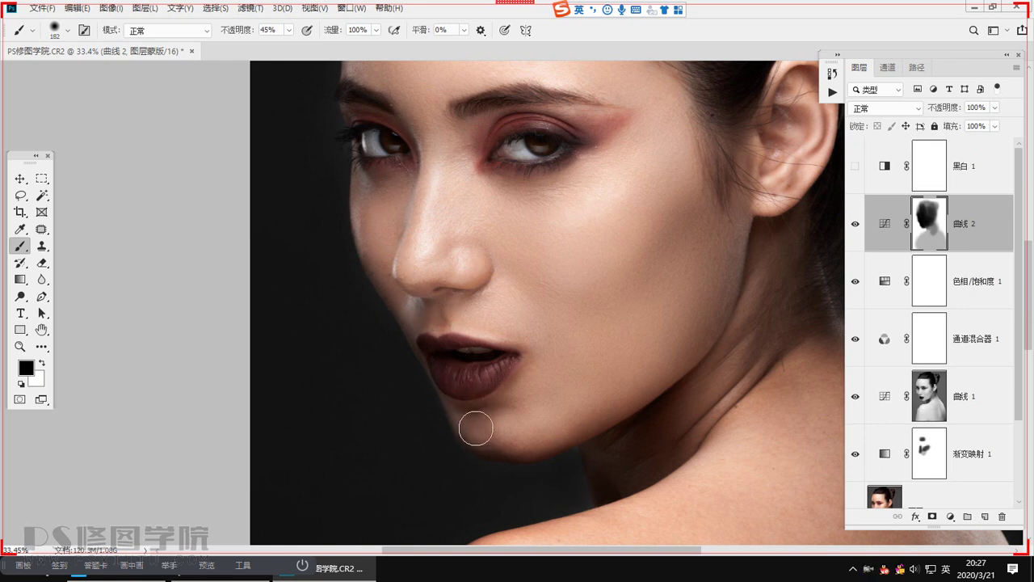
left_click_drag(749, 295, 562, 378)
left_click_drag(557, 391, 590, 405)
mouse_move(486, 212)
left_mouse_down()
mouse_move(464, 232)
mouse_move(545, 259)
left_mouse_up()
Step: Stamp all visible layers into a new layer, set its blending mode to Linear Light and invert it
scroll(544, 257, "down", 2)
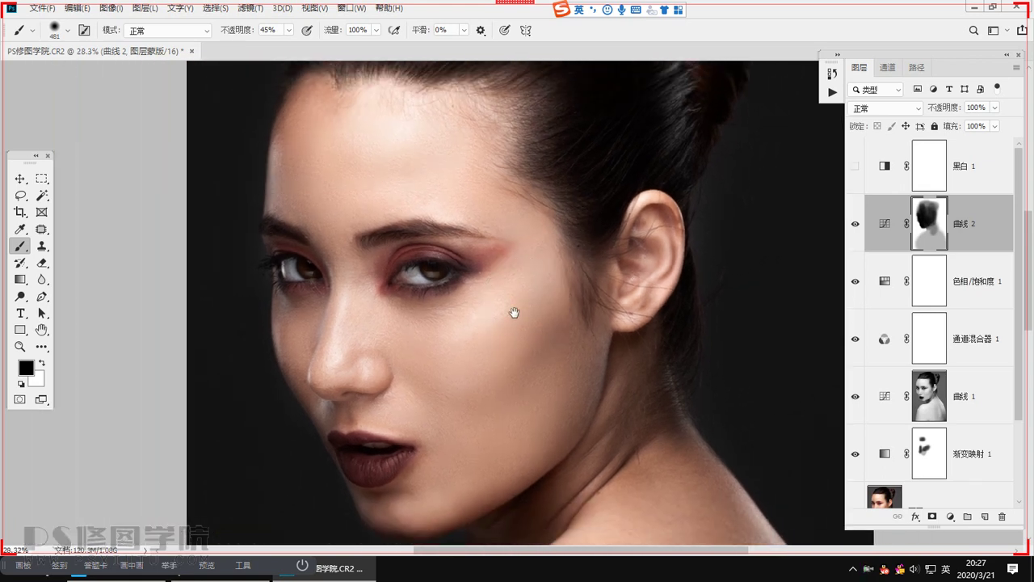
scroll(468, 226, "up", 2)
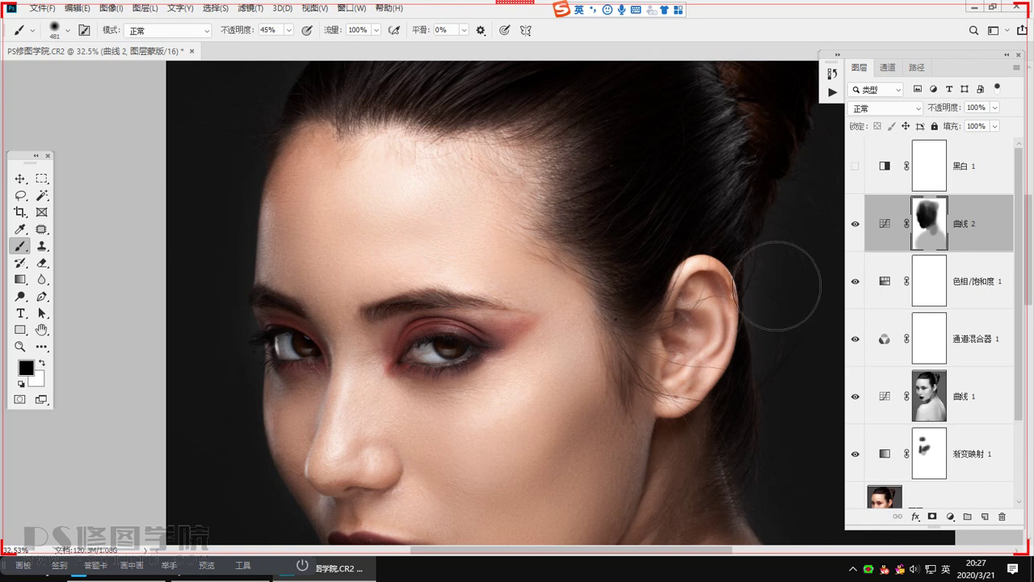
key("ctrl+shift+alt+e")
key("x")
left_click(881, 108)
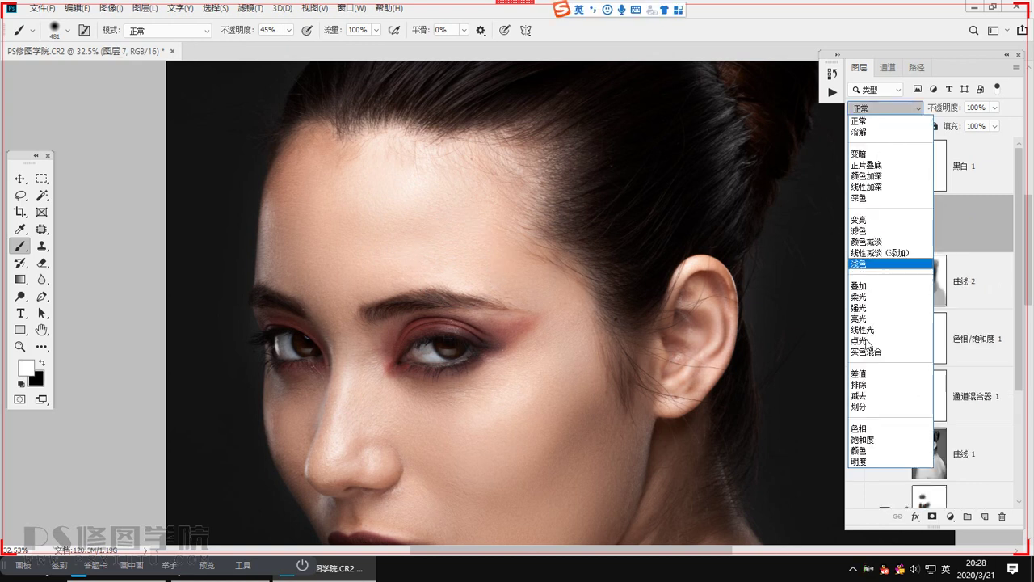
left_click(885, 336)
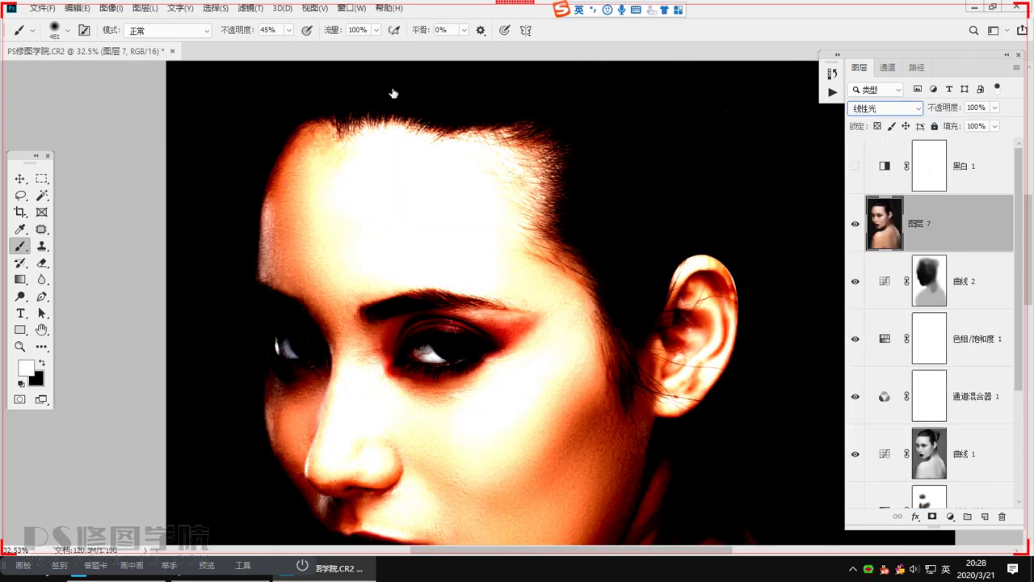
key("ctrl+i")
Step: Apply a High Pass filter to the inverted Linear Light layer, raising its radius above 12 pixels
left_click(250, 8)
mouse_move(347, 289)
left_click(449, 306)
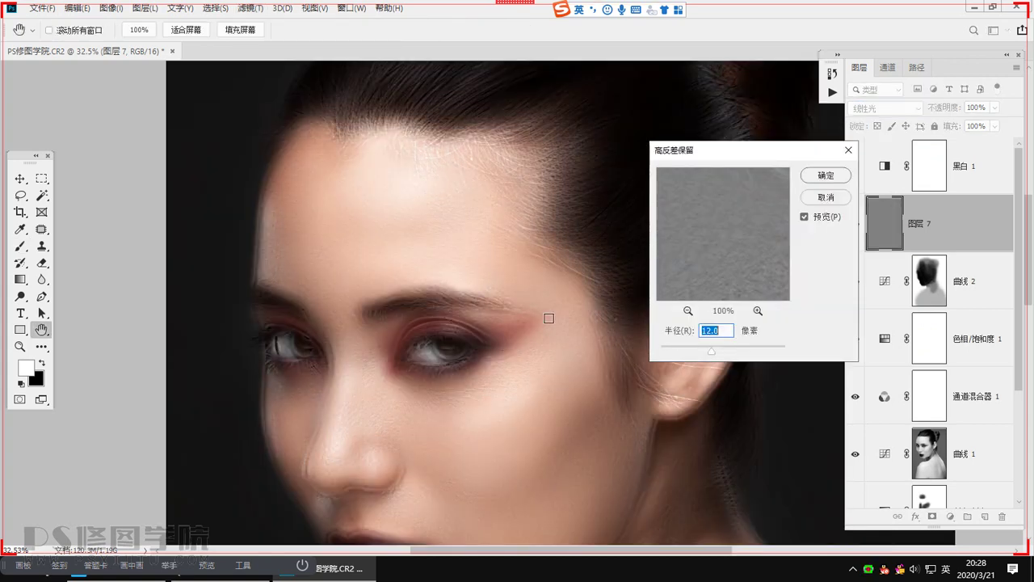
left_click_drag(701, 351, 718, 351)
type("2")
key("Return")
key("b")
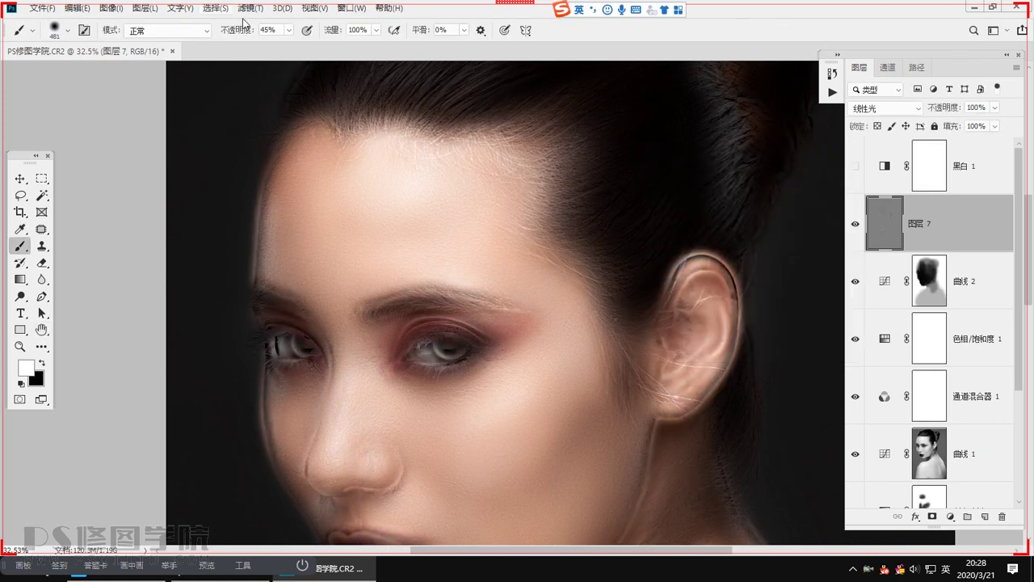
Step: Apply a Gaussian Blur with a 21-pixel radius to the High Pass layer
left_click(251, 8)
mouse_move(360, 188)
left_click(422, 220)
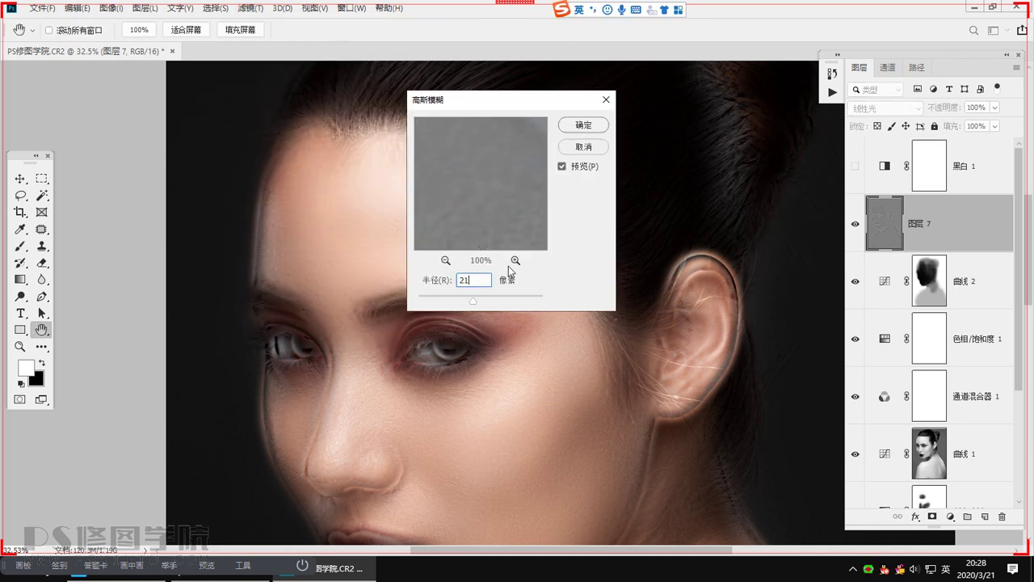
key("Return")
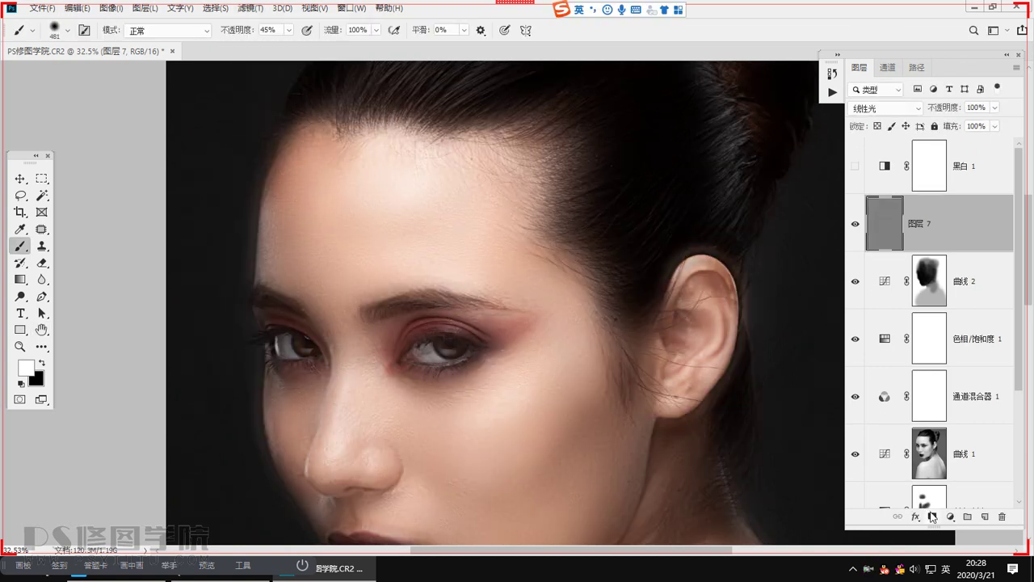
Step: Add a black mask to the blurred High Pass layer and reveal it on the forehead with white at 100% opacity
left_click(932, 517, "alt")
left_click_drag(387, 248, 421, 293)
left_click_drag(419, 281, 434, 286)
key("x")
left_click_drag(288, 30, 300, 46)
left_click(430, 250)
mouse_move(430, 250)
left_mouse_down()
mouse_move(384, 255)
mouse_move(487, 264)
mouse_move(374, 241)
mouse_move(465, 257)
left_mouse_up()
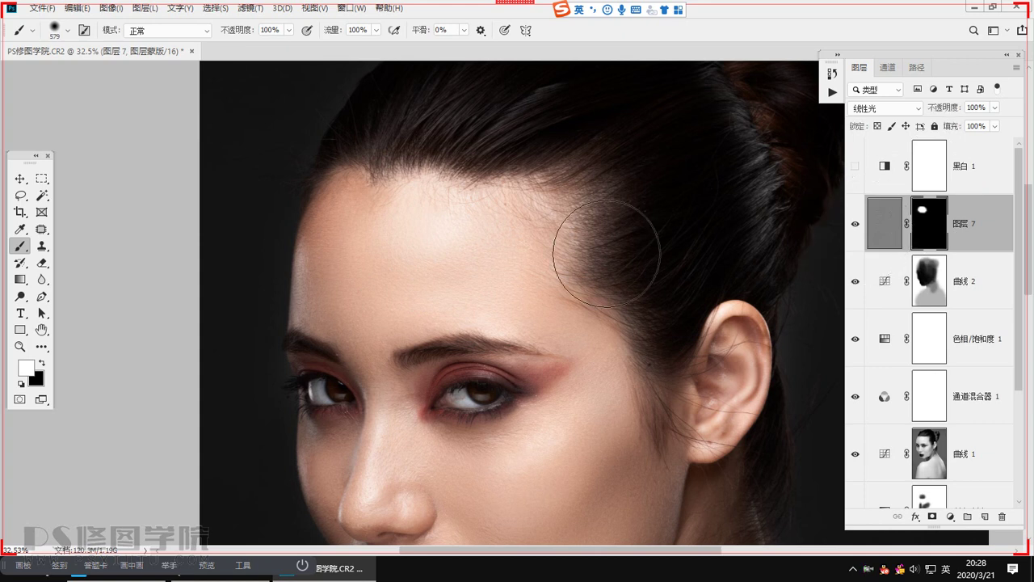
Step: Stamp the visible layers into a new layer and add a Curves adjustment brightening input 98 to output 111
key("ctrl+0")
left_click_drag(459, 300, 465, 300)
left_click_drag(537, 376, 524, 340)
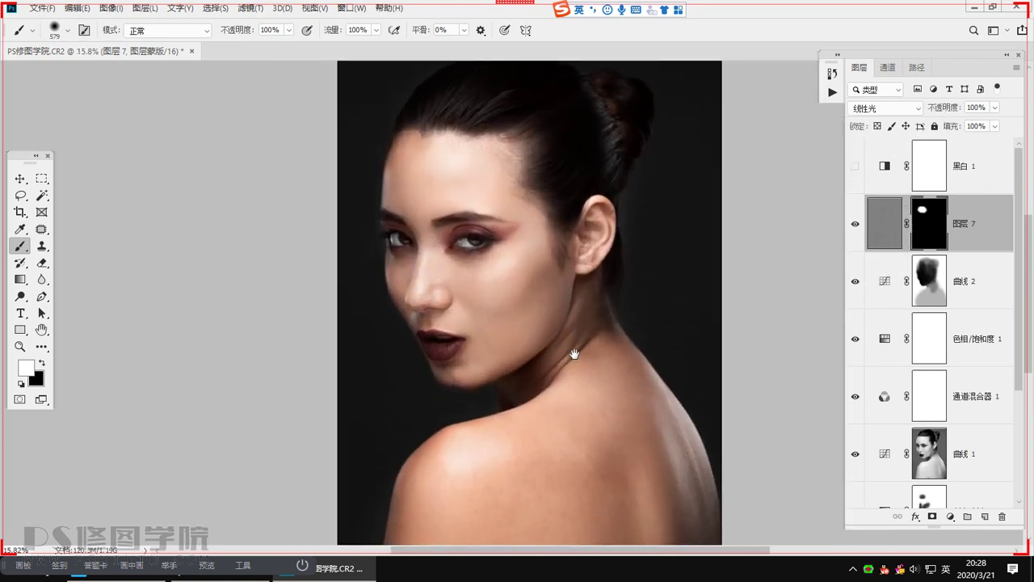
key("ctrl+alt+shift+e")
left_click(952, 518)
left_click(970, 349)
left_click_drag(723, 344, 723, 338)
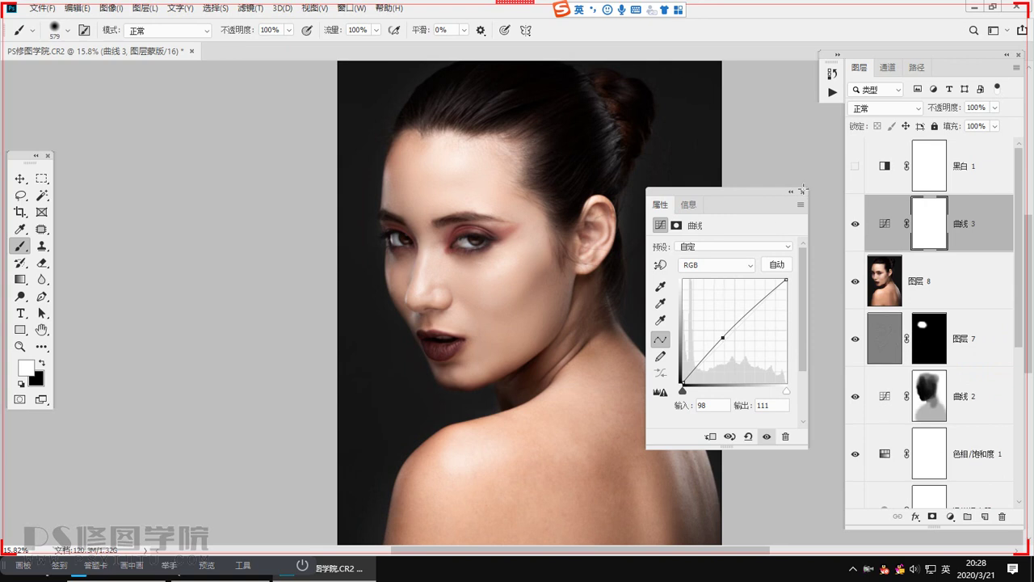
Step: Add a Selective Color adjustment and shift the blacks toward blue by raising cyan and lowering yellow slightly
left_click(952, 518)
left_click(978, 516)
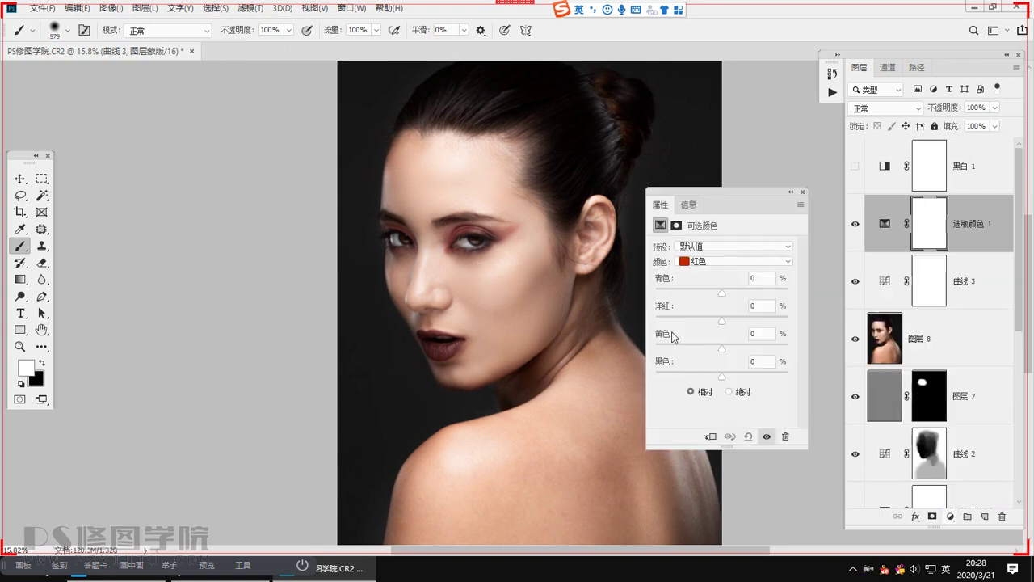
left_click(705, 267)
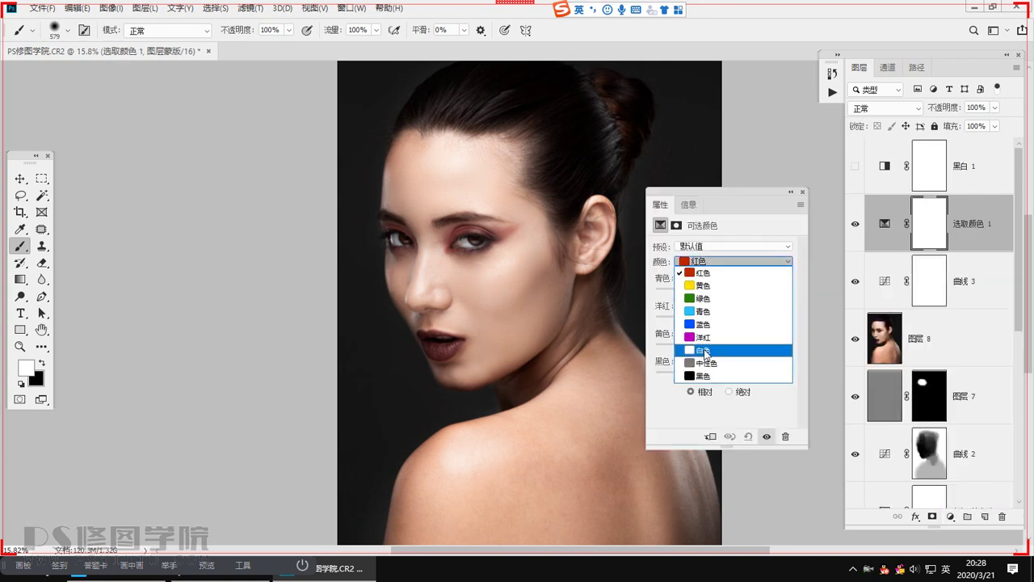
left_click(702, 370)
left_click_drag(721, 349, 720, 347)
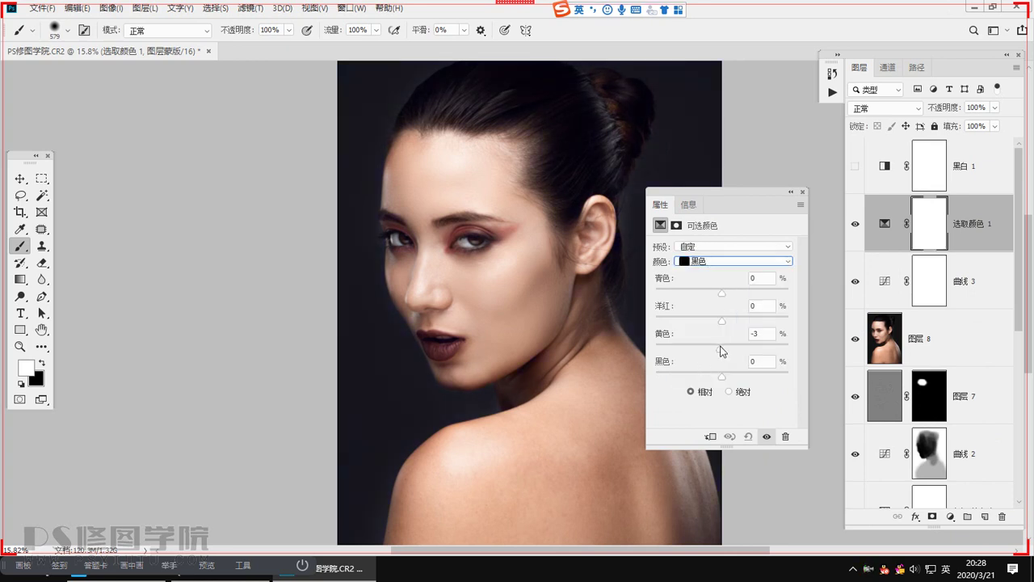
left_click_drag(729, 293, 728, 294)
left_click_drag(719, 348, 718, 349)
Step: In the Selective Color adjustment, set the neutrals to cyan -7% and magenta +2%, and the whites to yellow -35%
left_click(708, 269)
left_click(714, 364)
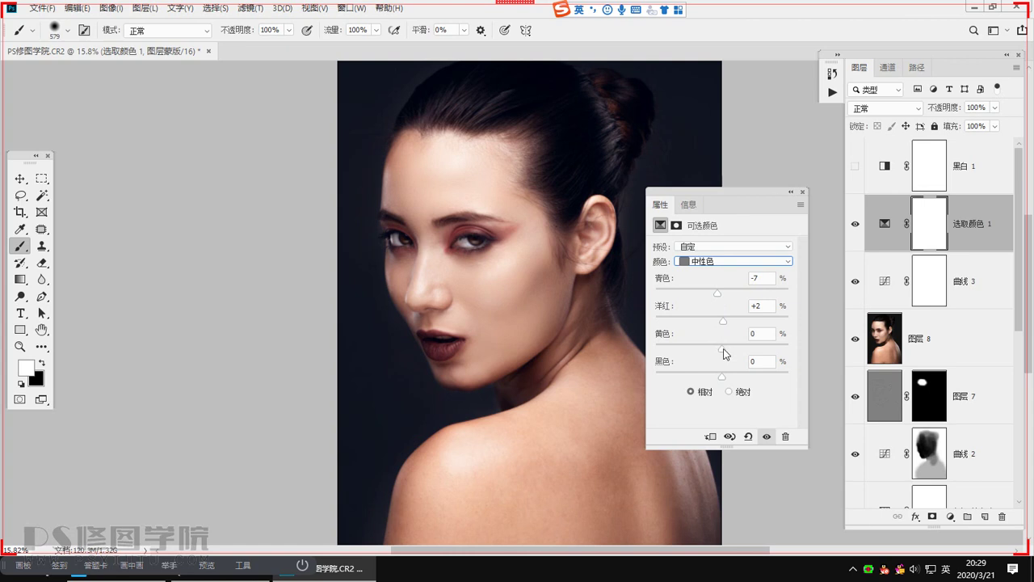
left_click(723, 261)
left_click(716, 355)
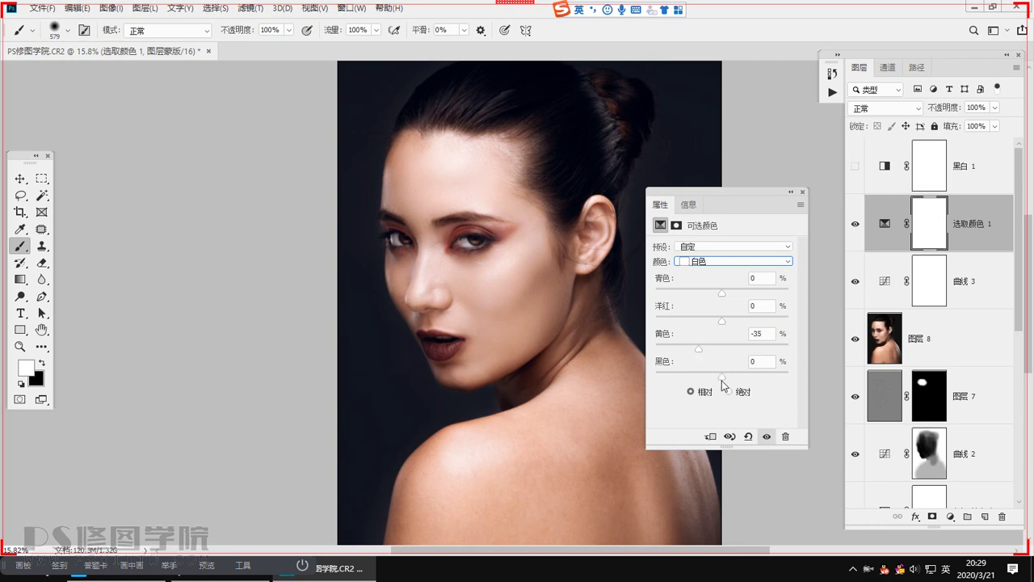
Step: Set the Selective Color blacks to cyan +8%, magenta -2% and yellow -7%
left_click(717, 261)
left_click(718, 380)
left_click_drag(728, 294, 721, 322)
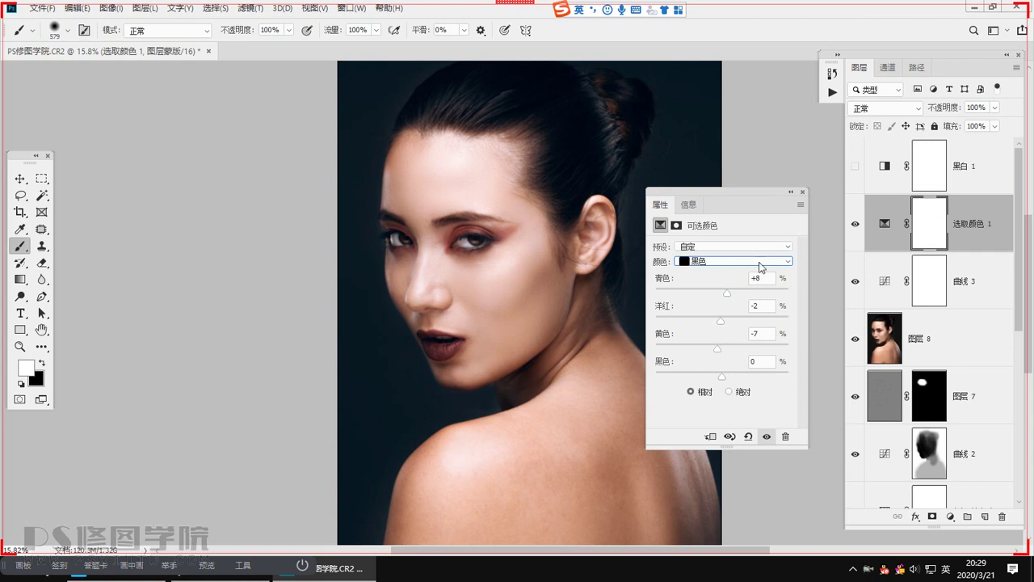
left_click(804, 193)
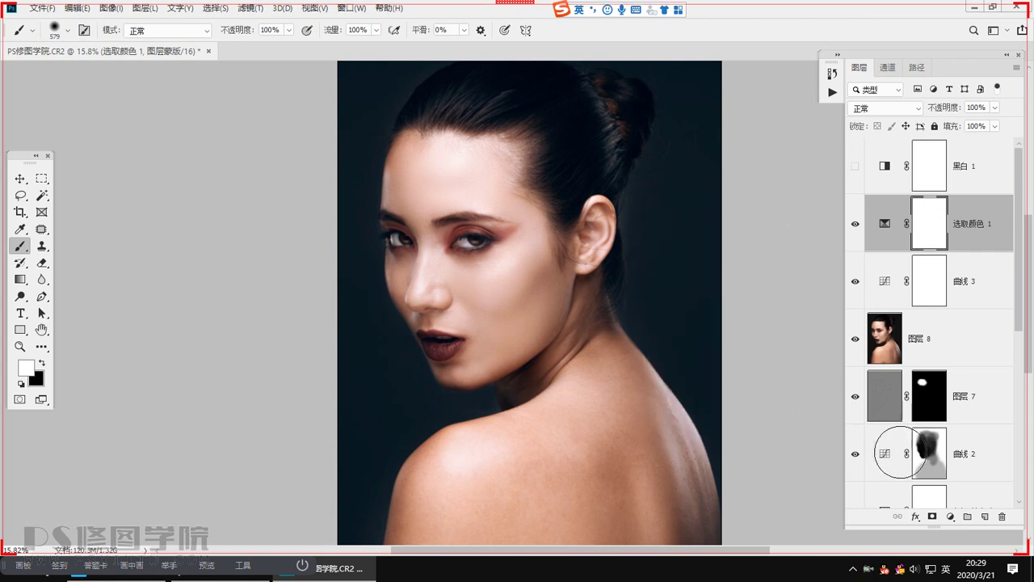
Step: Add a Hue/Saturation adjustment, target the skin's reds by sampling the image, and reduce their saturation to -18
left_click(951, 516)
left_click(972, 399)
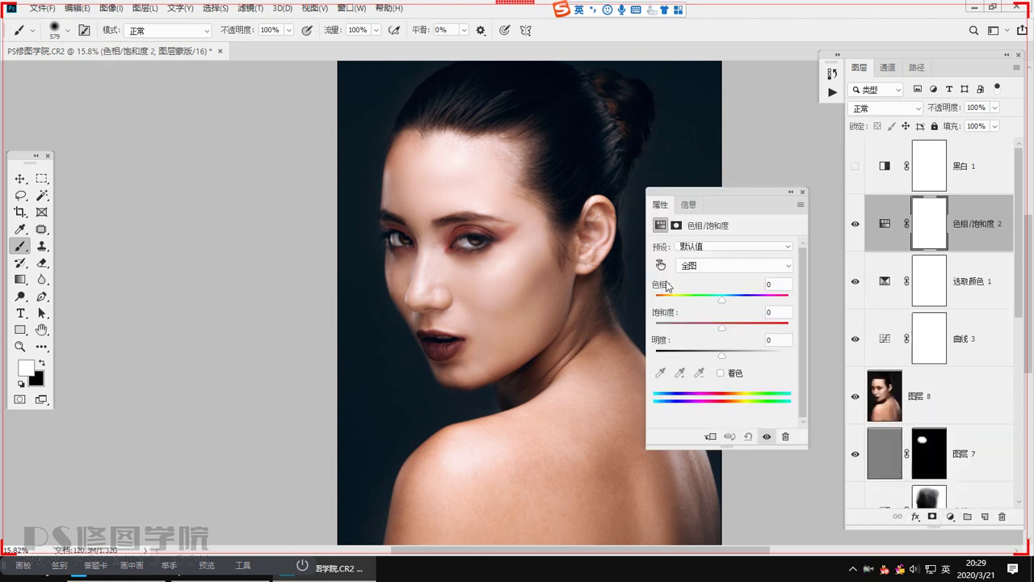
left_click(660, 266)
left_click_drag(574, 304, 543, 293)
left_click_drag(709, 327, 723, 301)
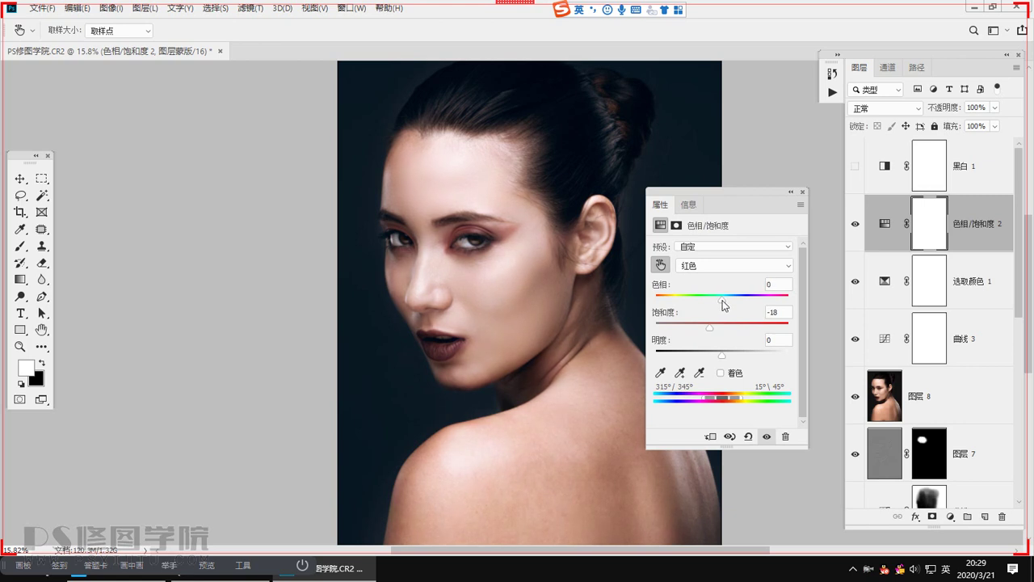
left_click(803, 193)
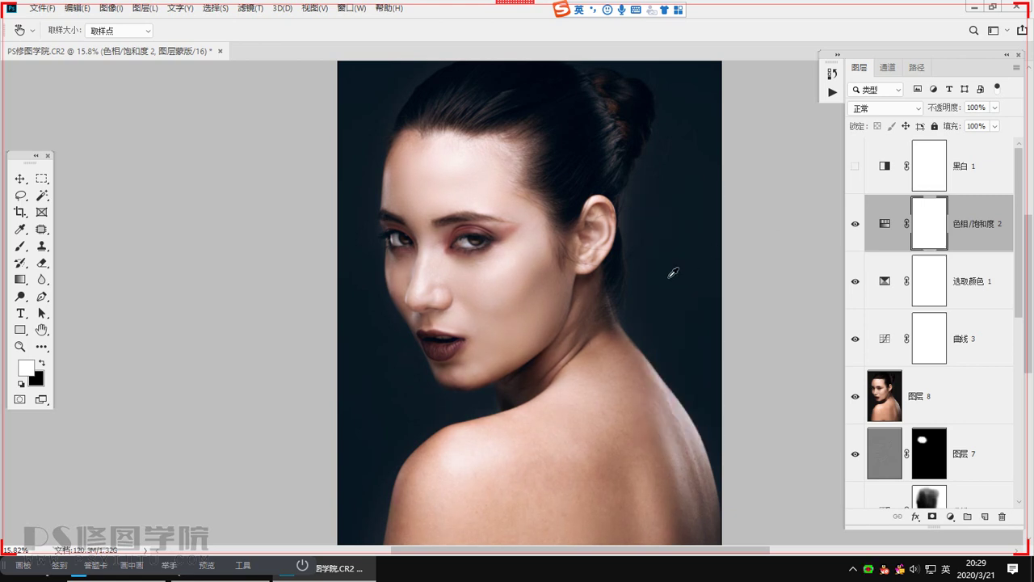
Step: Stamp the visible layers into a new layer and add 23.95% uniform monochromatic noise to it
key("ctrl+shift+alt+e")
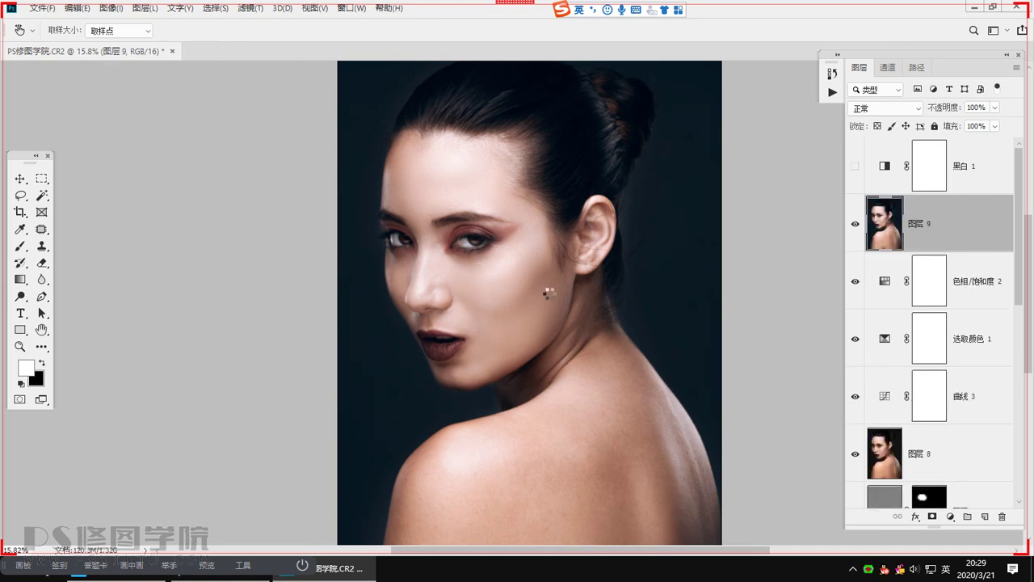
left_click(242, 8)
mouse_move(340, 275)
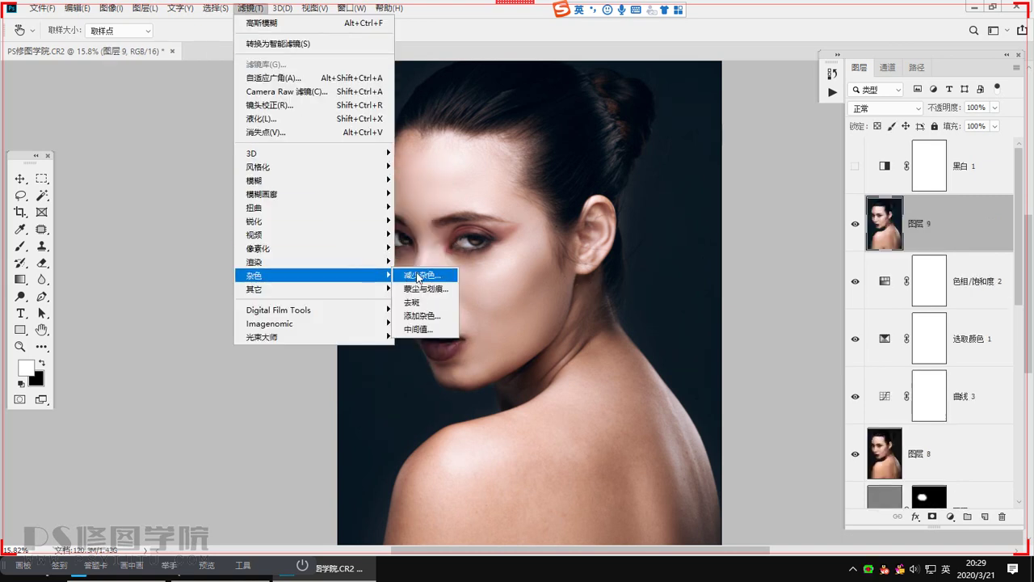
left_click(426, 316)
left_click_drag(527, 86, 720, 121)
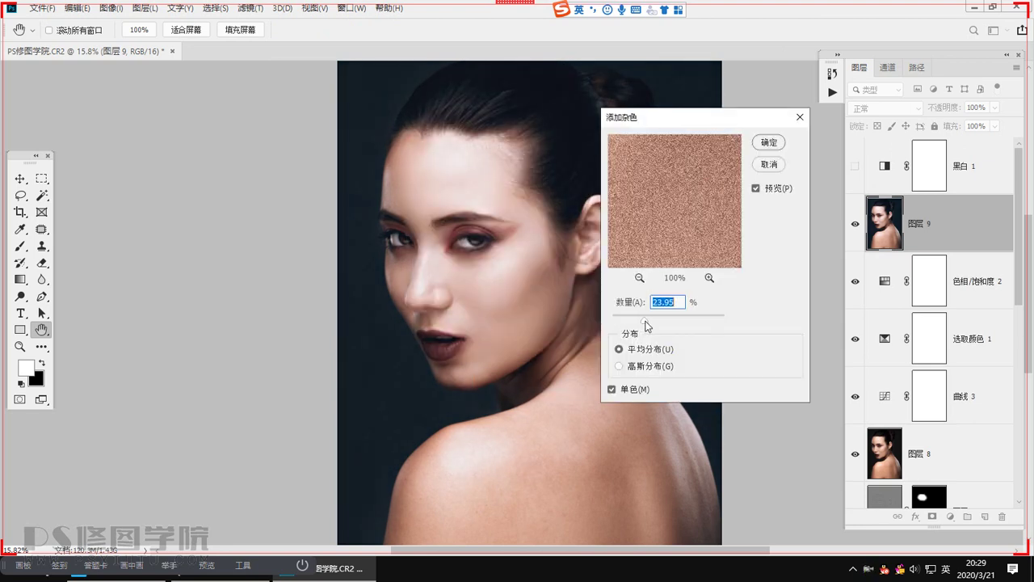
key("Return")
Step: Inspect the added grain on the face up close and check the class discussion chat
key("ctrl+space")
left_click_drag(507, 261, 546, 331)
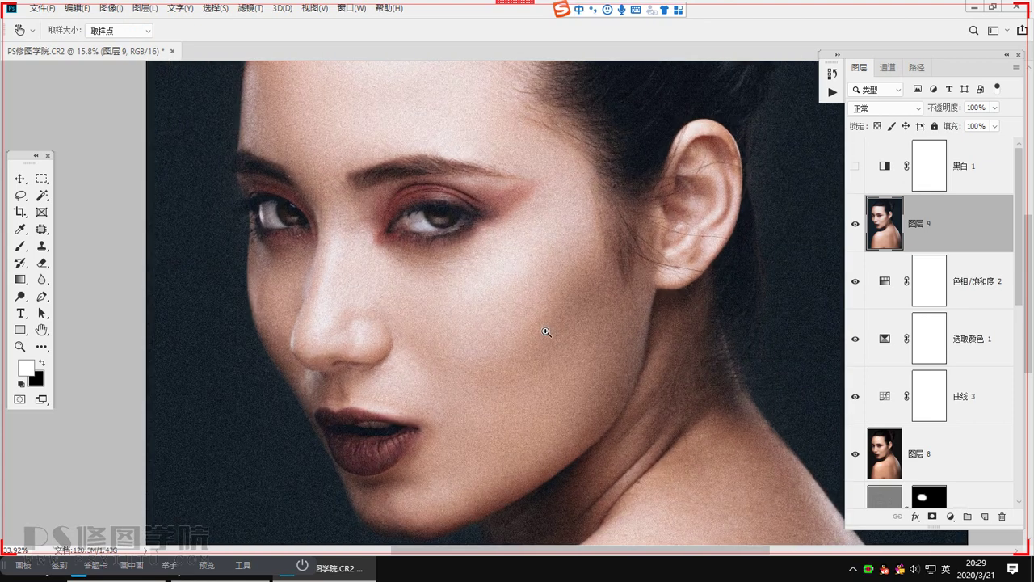
scroll(547, 332, "down", 4)
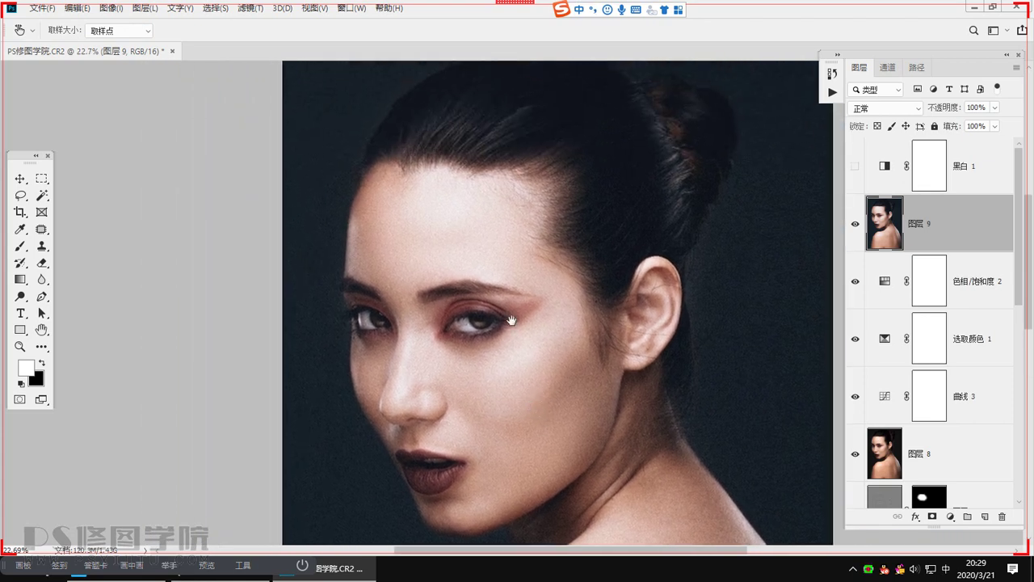
scroll(510, 321, "down", 1)
left_click(149, 578)
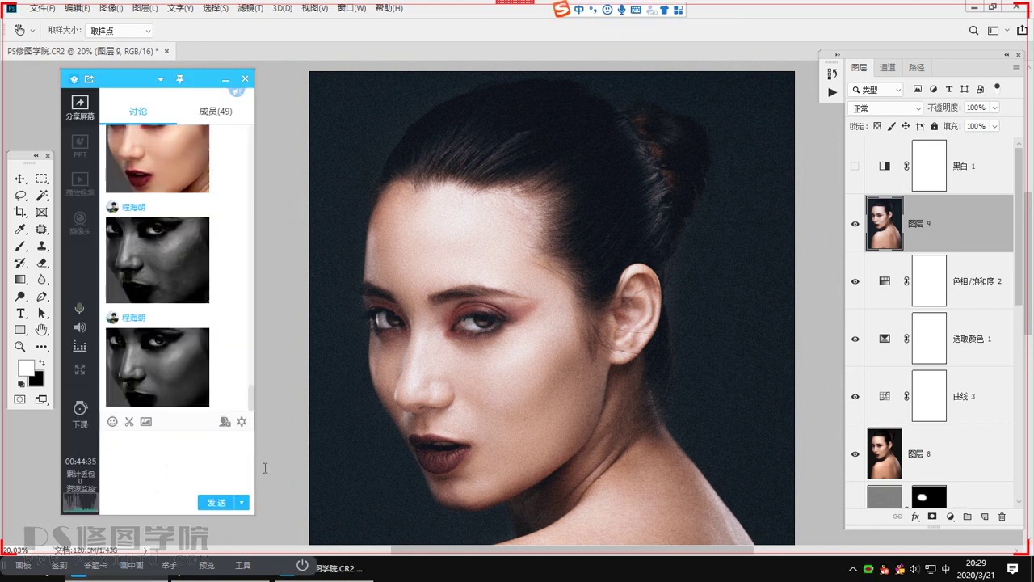
left_click(889, 240)
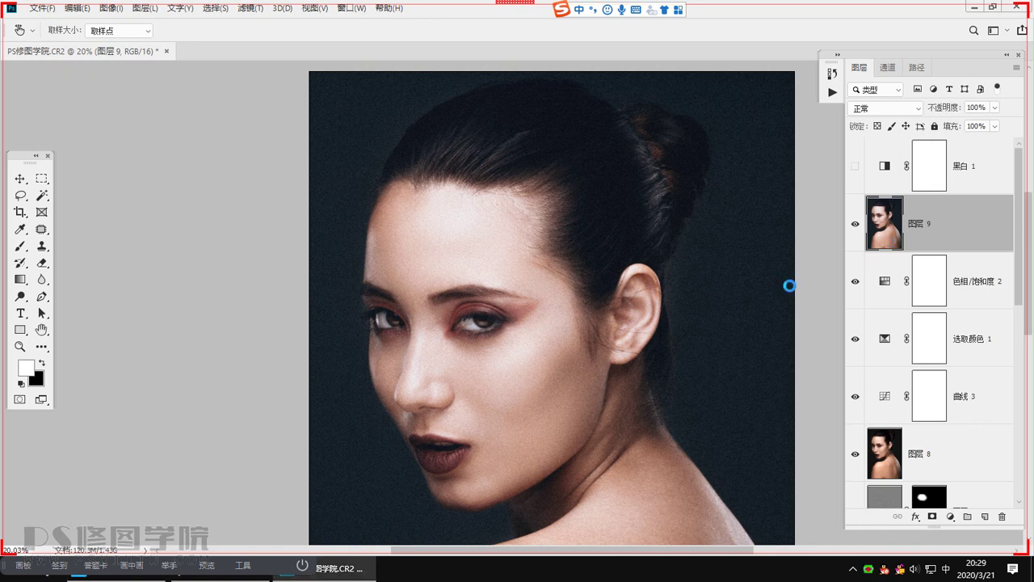
Step: Select the hair and upper face with a rectangular marquee and open the Liquify filter on that area
left_click_drag(623, 349, 596, 381)
key("m")
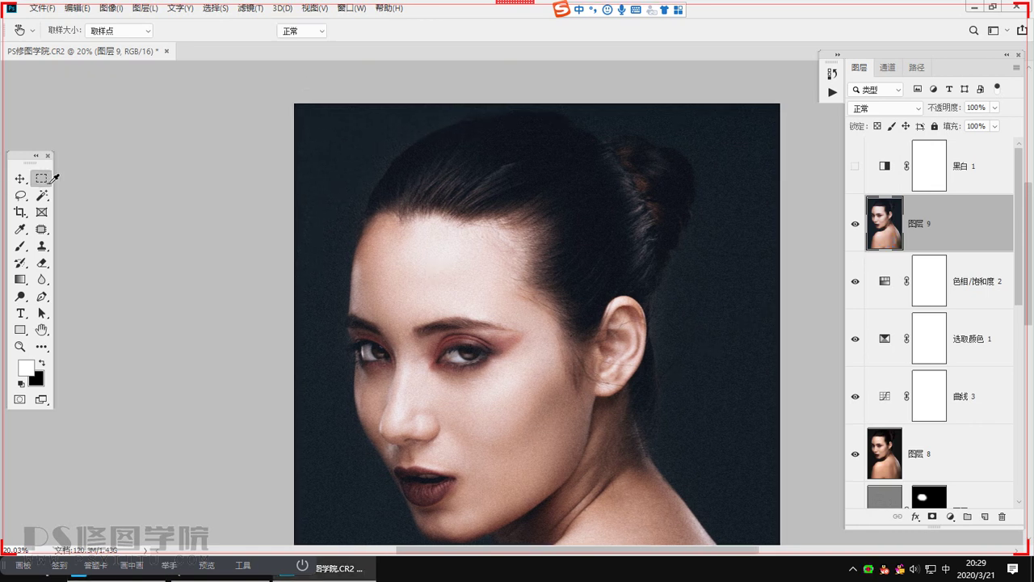
scroll(435, 289, "down", 1)
left_click_drag(320, 388, 693, 124)
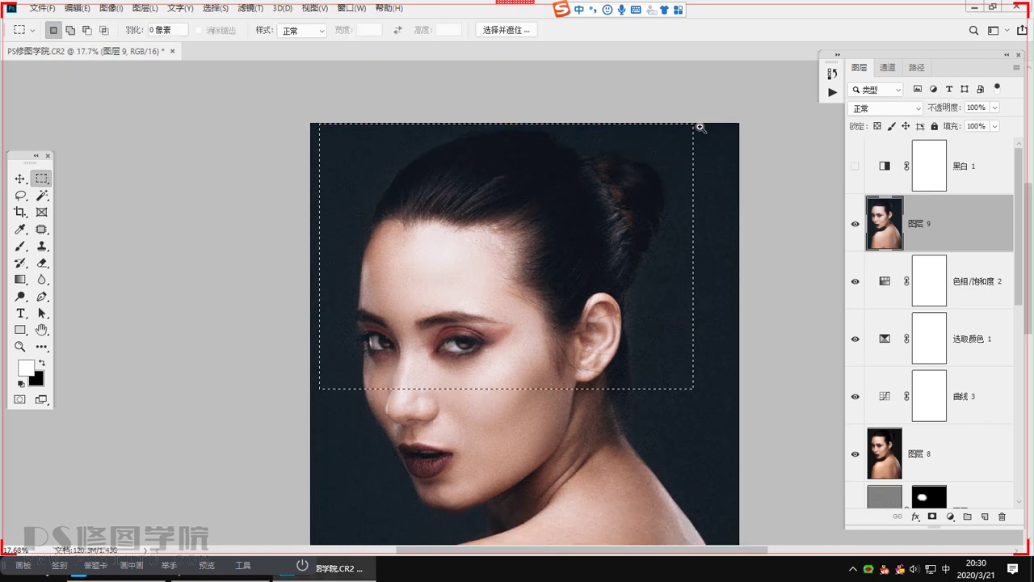
left_click(253, 9)
left_click(297, 121)
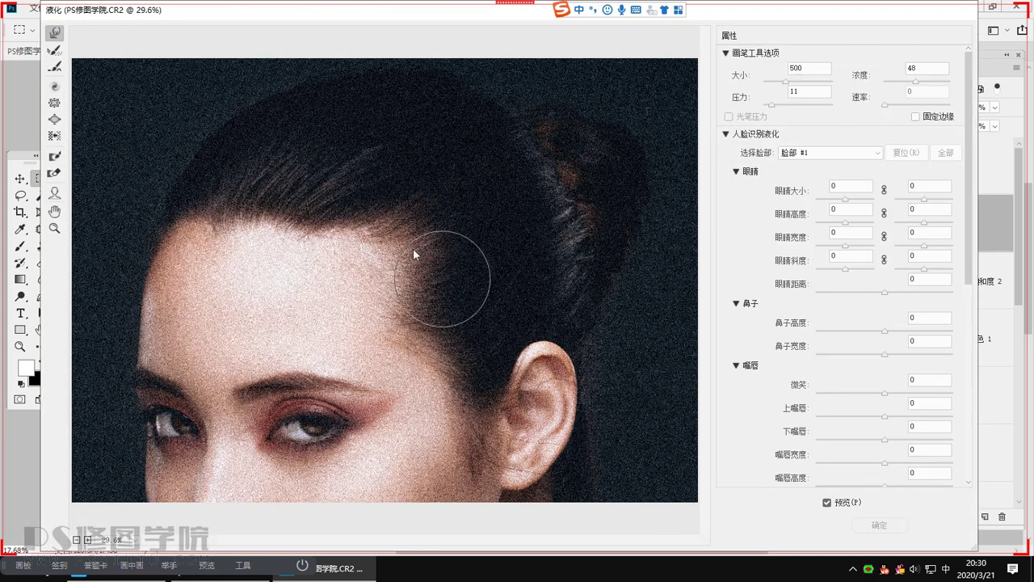
Step: Push the hairline above the forehead into a smoother curve with the Forward Warp brush and apply Liquify
key("bracketleft")
mouse_move(288, 201)
left_mouse_down()
mouse_move(282, 191)
mouse_move(271, 212)
left_mouse_up()
key("bracketleft")
key("bracketleft")
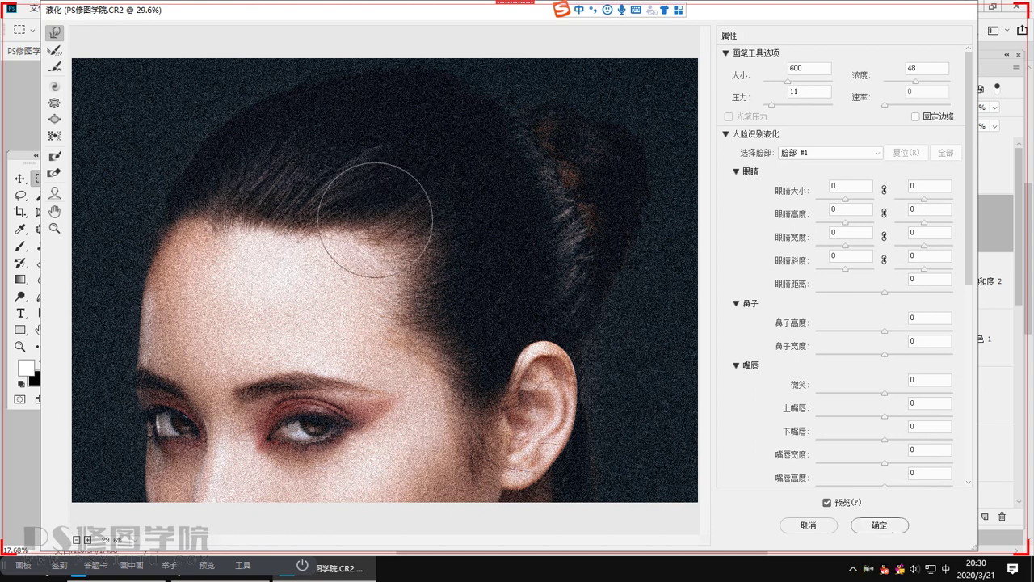
left_click_drag(254, 199, 246, 216)
left_click_drag(361, 213, 334, 233)
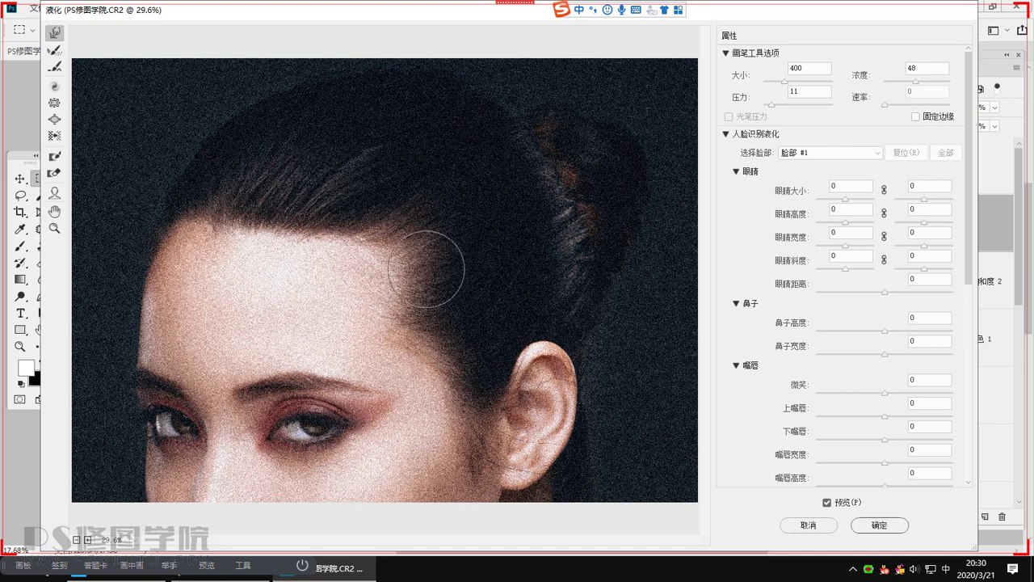
key("bracketright")
key("Return")
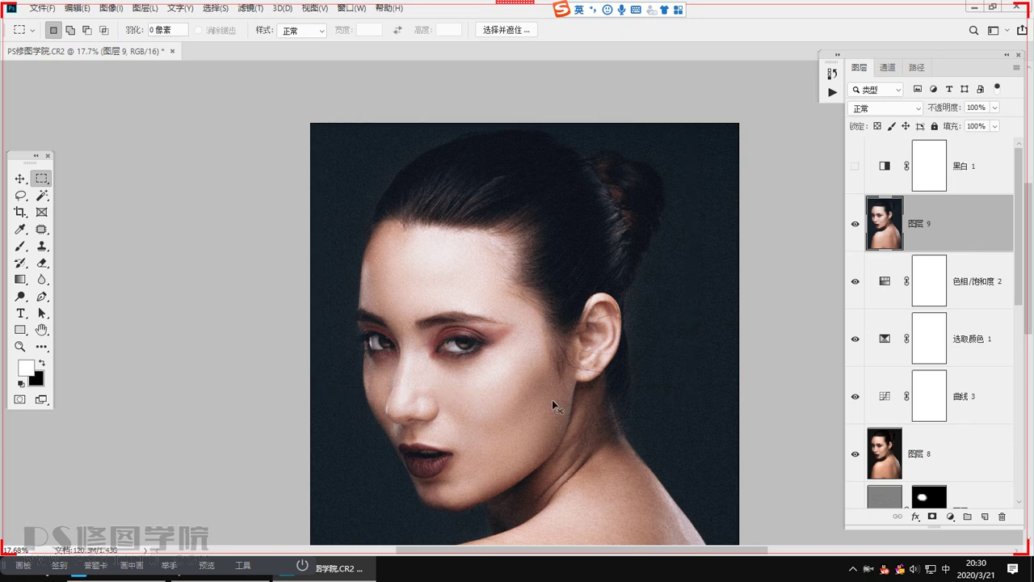
Step: Select the figure from the forehead down to the lower image edge with a rectangular marquee and open Liquify
scroll(552, 399, "down", 3)
scroll(554, 322, "down", 3)
left_click_drag(288, 133, 842, 531)
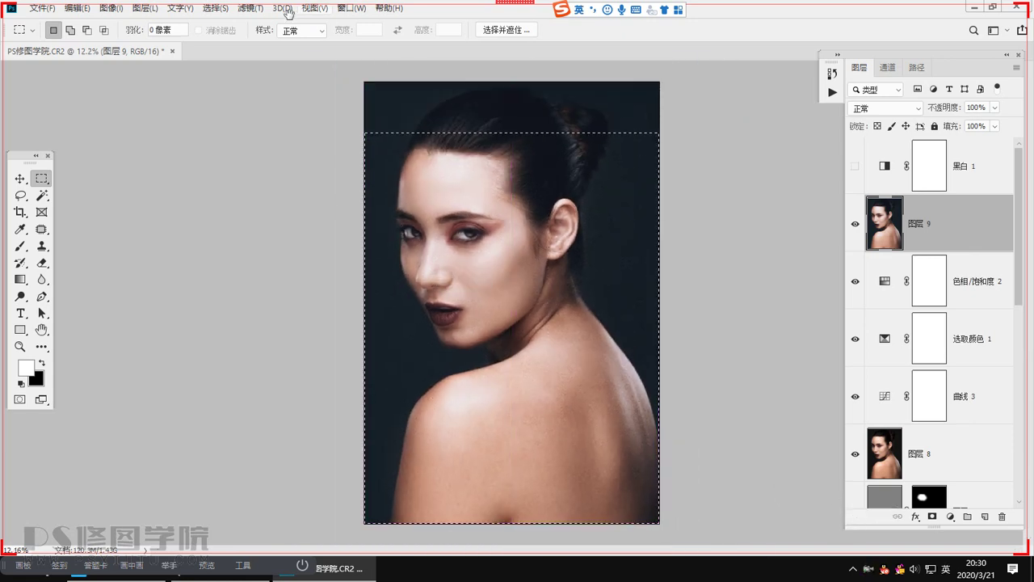
left_click(252, 9)
left_click(271, 118)
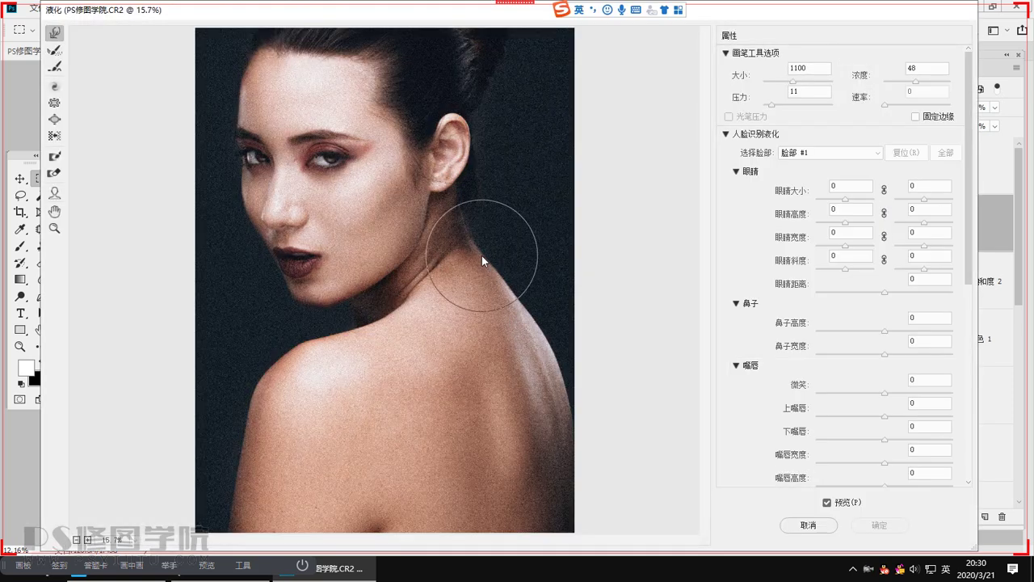
Step: Refine the neck and shoulder contours with Forward Warp brushes from size 1300 down to 700, apply Liquify, and clear the selection
key("bracketleft")
key("bracketleft")
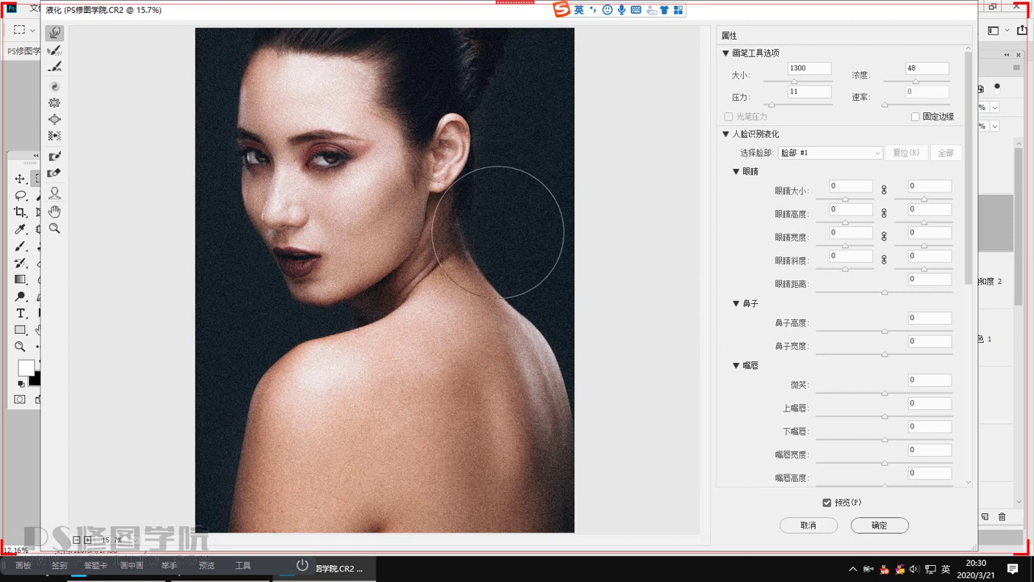
key("bracketright")
key("bracketleft")
key("bracketleft")
key("bracketleft")
key("bracketleft")
key("bracketleft")
key("bracketleft")
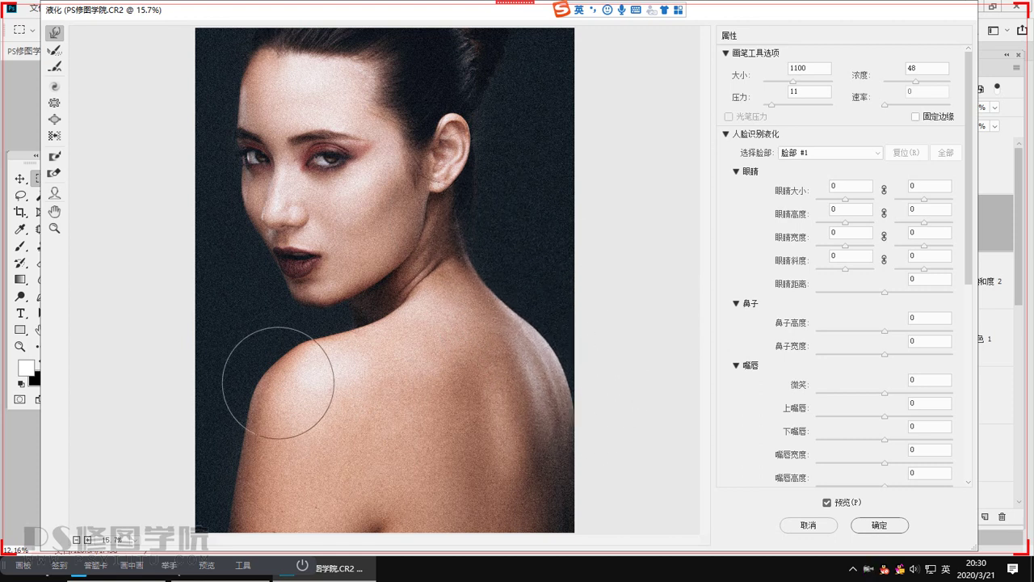
key("bracketleft")
key("bracketleft")
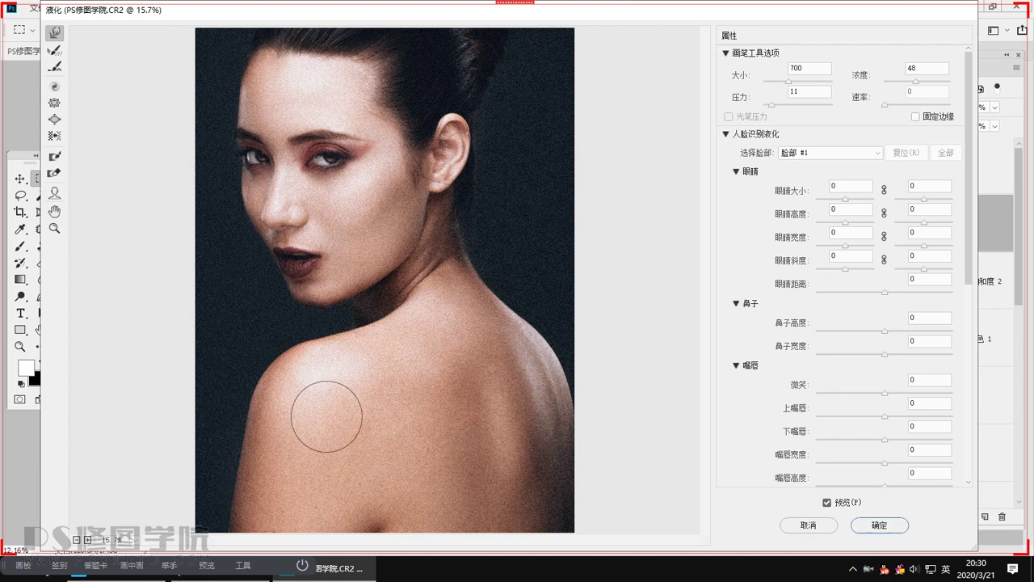
key("Return")
key("ctrl+d")
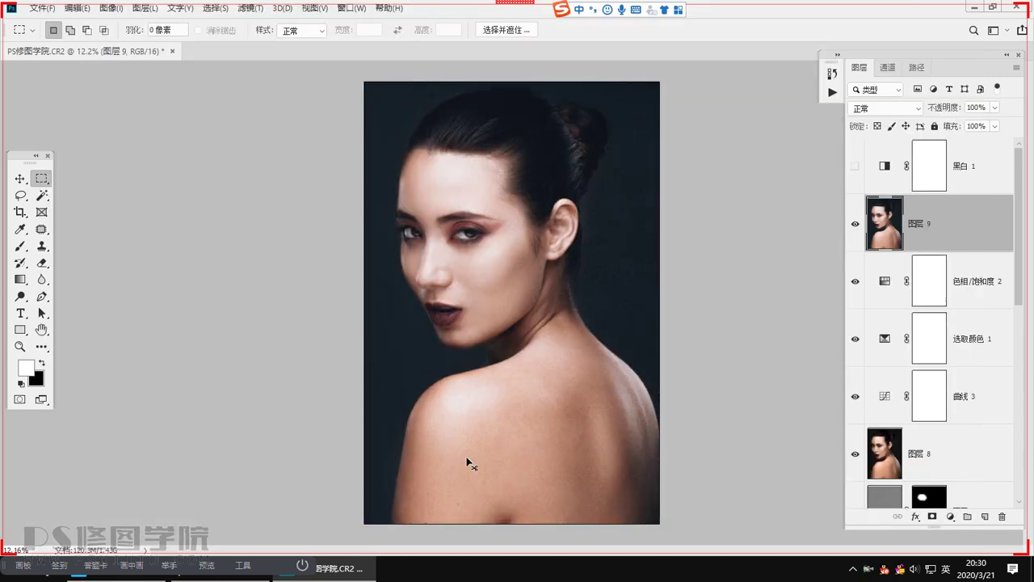
Step: Select the chin, near shoulder and upper arm area with a rectangular marquee and open Liquify
left_click_drag(468, 464, 449, 482)
key("Tab")
left_click_drag(586, 285, 403, 454)
left_click(250, 8)
left_click(291, 103)
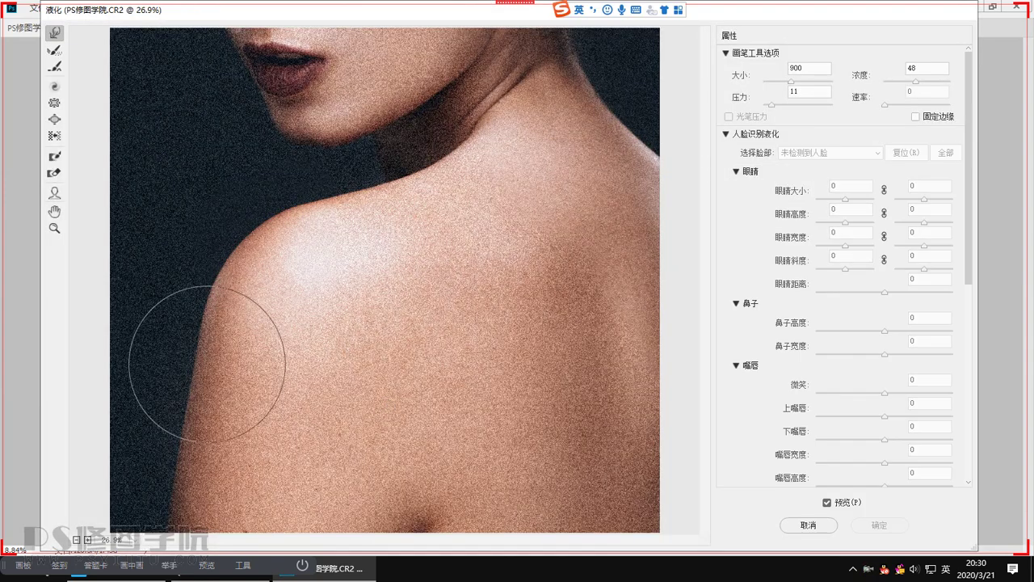
Step: Push the near shoulder and upper arm outline inward with Forward Warp brushes from size 1100 down to 300, and apply Liquify
key("bracketright")
left_click_drag(192, 386, 220, 508)
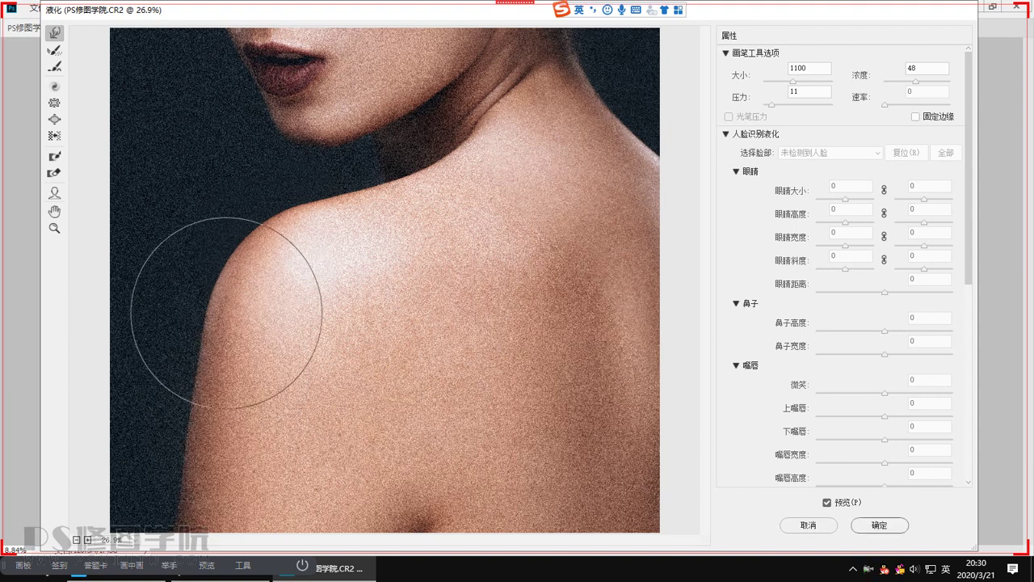
mouse_move(224, 242)
left_mouse_down()
mouse_move(256, 284)
mouse_move(221, 285)
mouse_move(206, 402)
left_mouse_up()
key("bracketleft")
key("bracketleft")
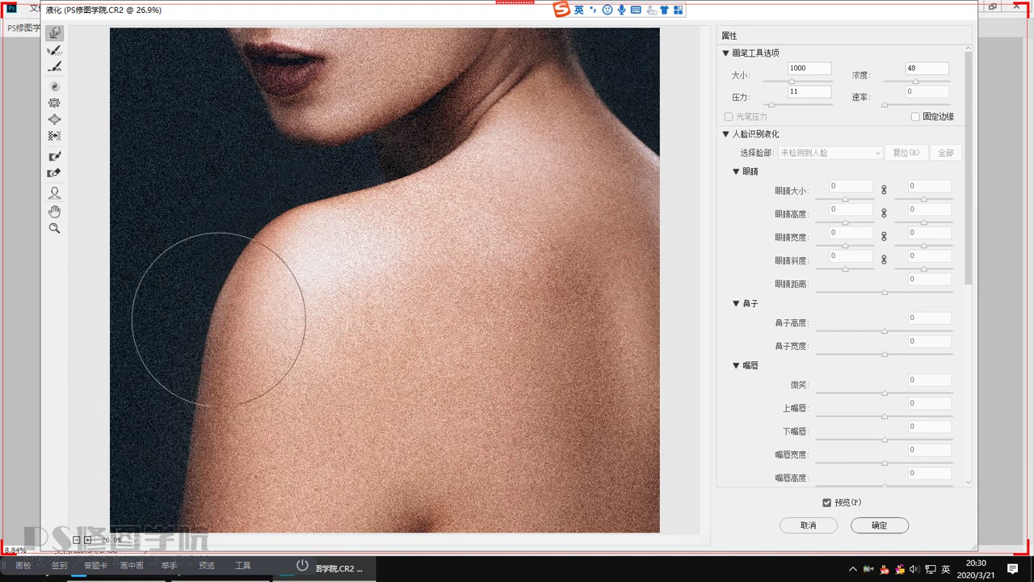
key("bracketleft")
key("bracketleft")
key("bracketleft")
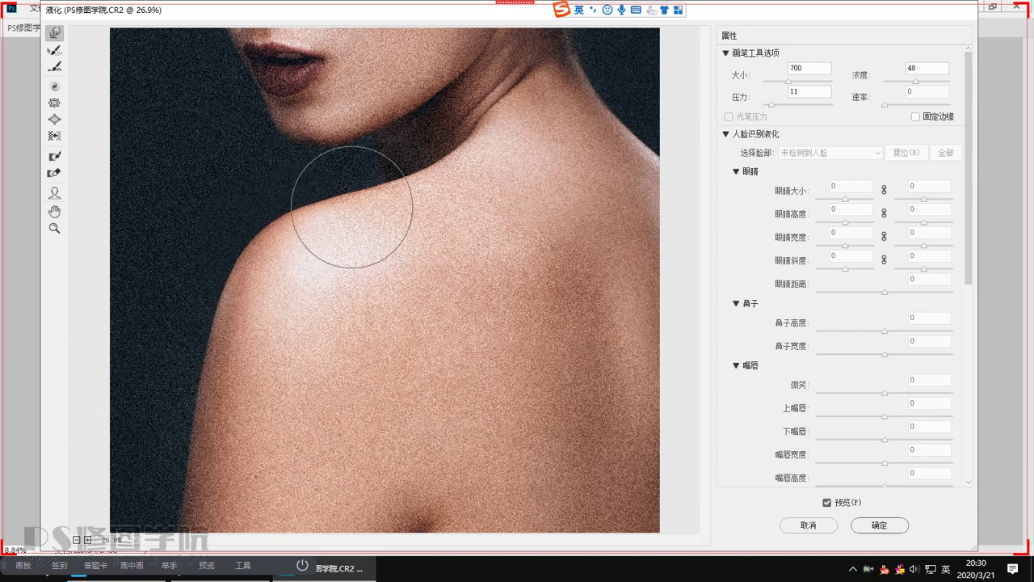
key("bracketleft")
key("bracketleft")
key("bracketleft")
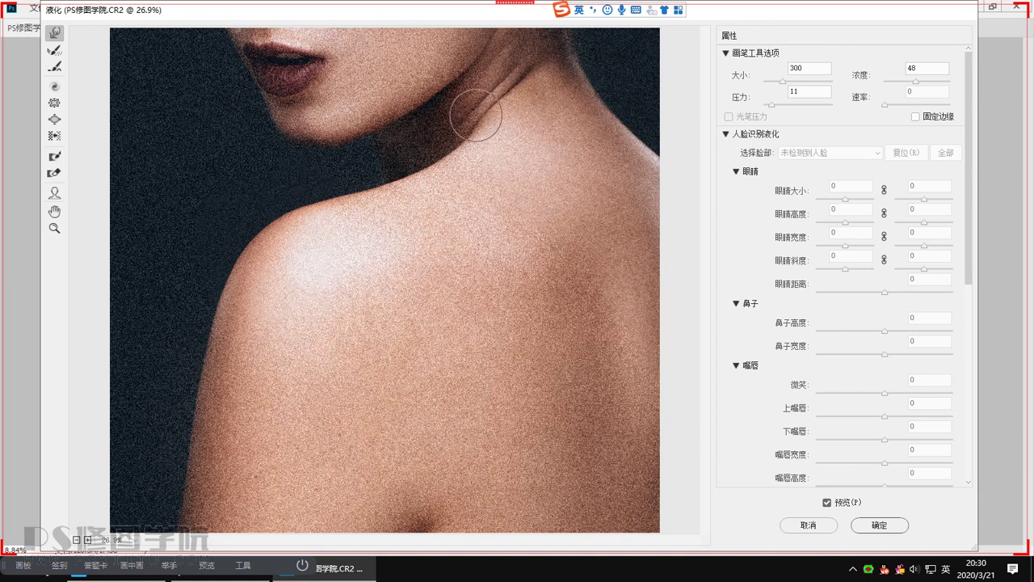
key("Return")
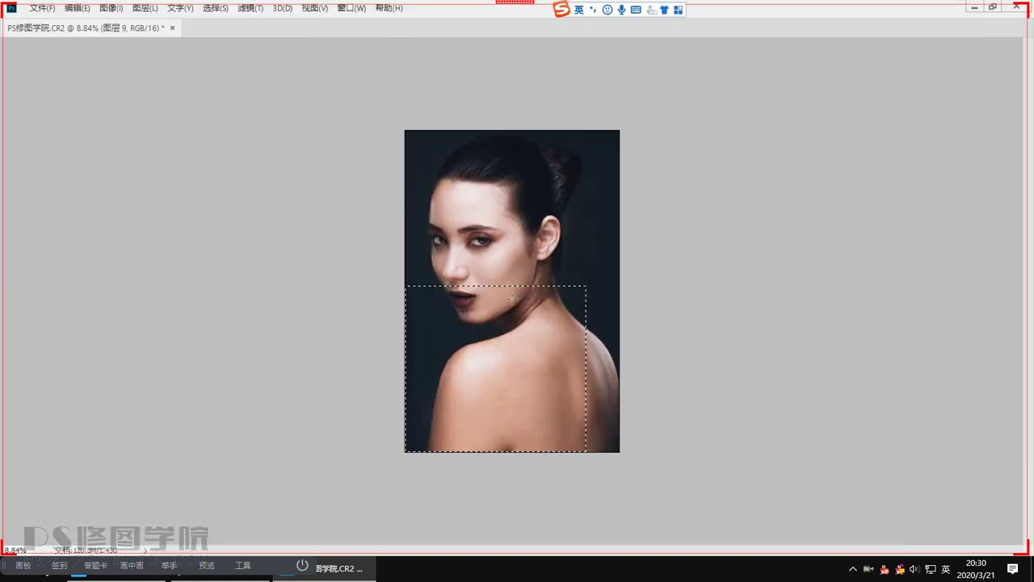
mouse_move(442, 442)
left_mouse_down()
mouse_move(481, 445)
mouse_move(450, 421)
left_mouse_up()
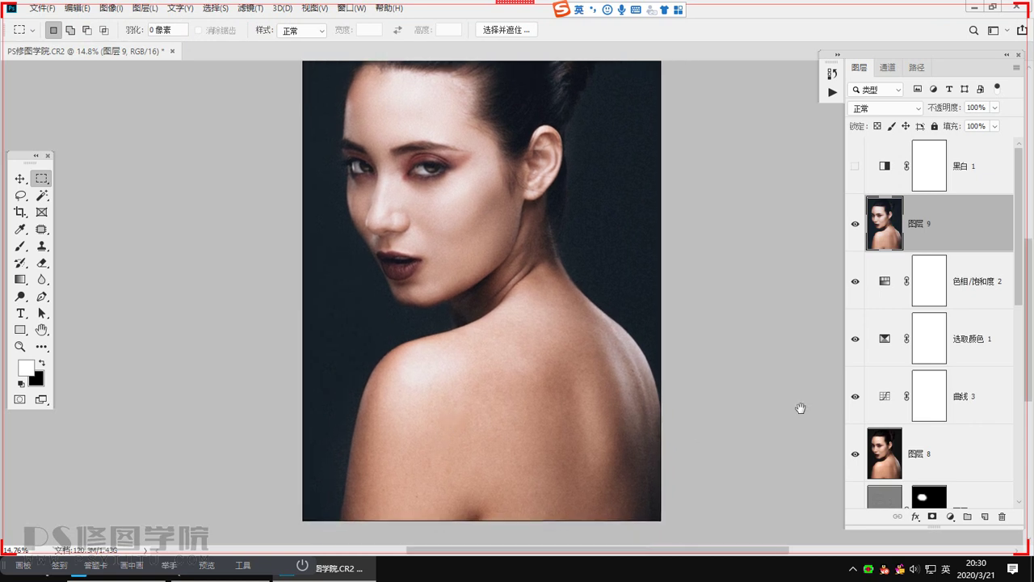
Step: Add another Hue/Saturation adjustment targeting the skin's reds and raise their lightness to +20
left_click(950, 514)
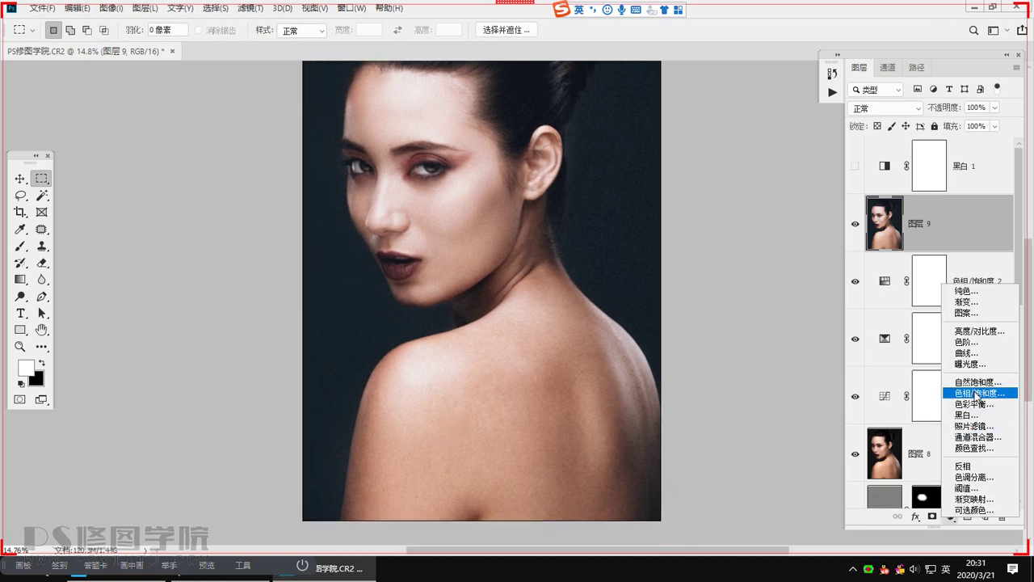
left_click(978, 394)
left_click(660, 264)
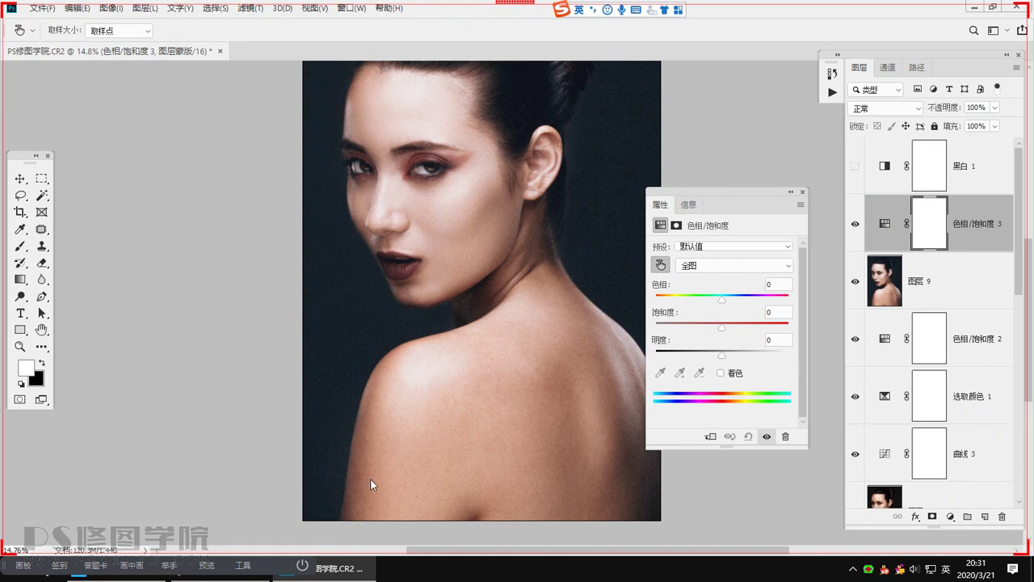
left_click_drag(722, 347, 740, 361)
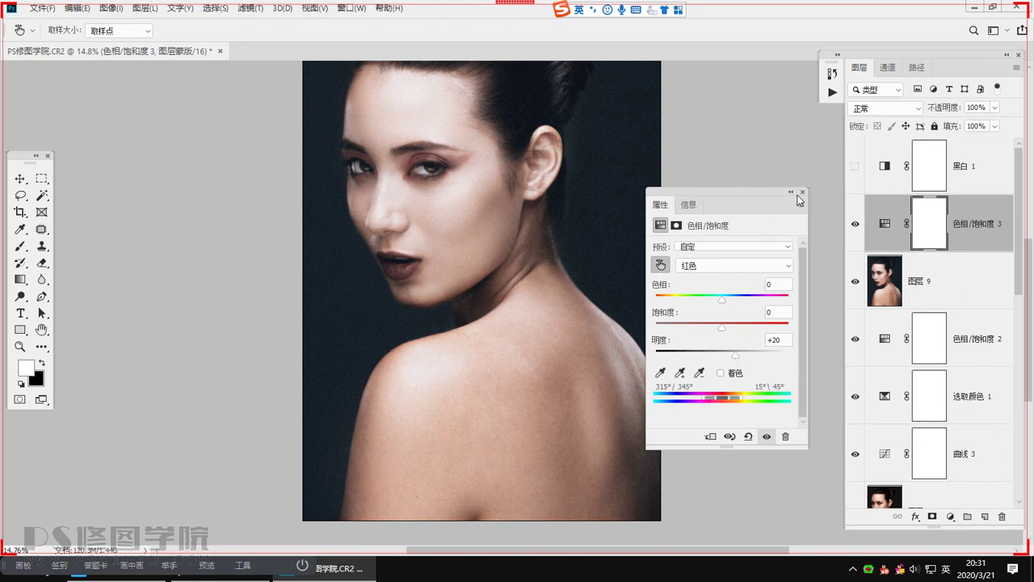
Step: Compare the portrait with and without the new Hue/Saturation layer and lower the layer's opacity to 86%
left_click(856, 227)
left_click(857, 226)
left_click(994, 108)
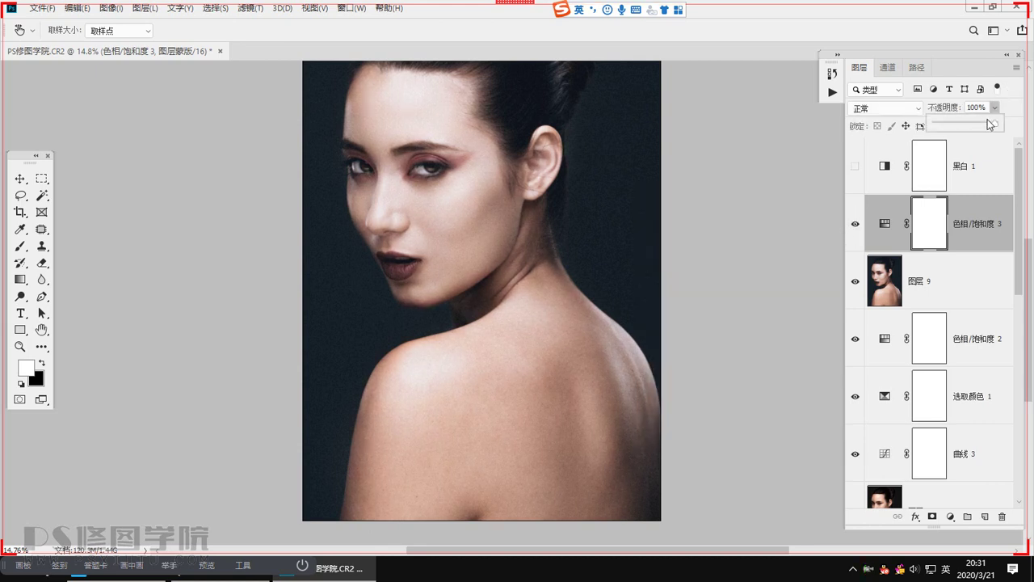
left_click_drag(483, 217, 506, 281)
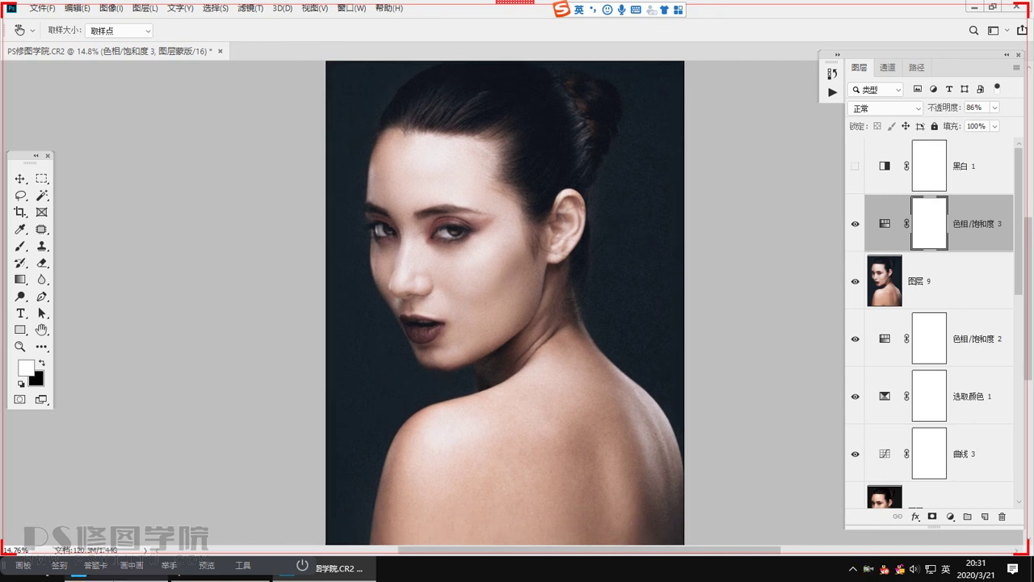
Step: Open the class discussion chat
left_click(109, 577)
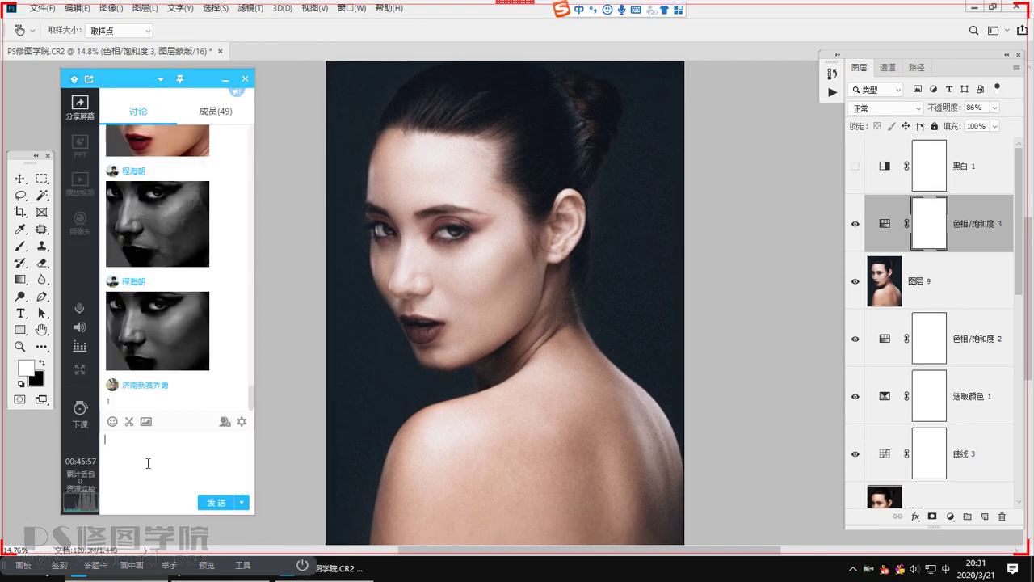